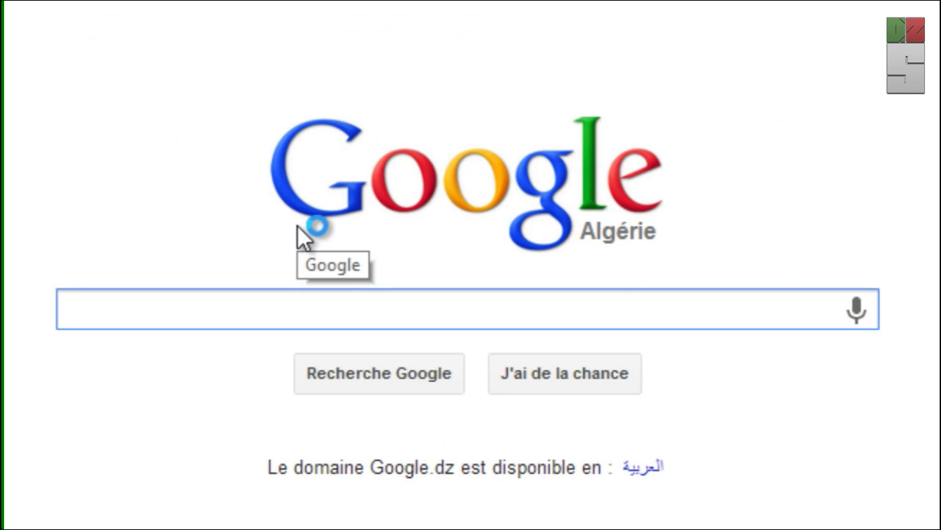
- Search Google for wampserver, open the official WampServer website and go to its downloads section
{"action": "type", "text": "wampserver"}
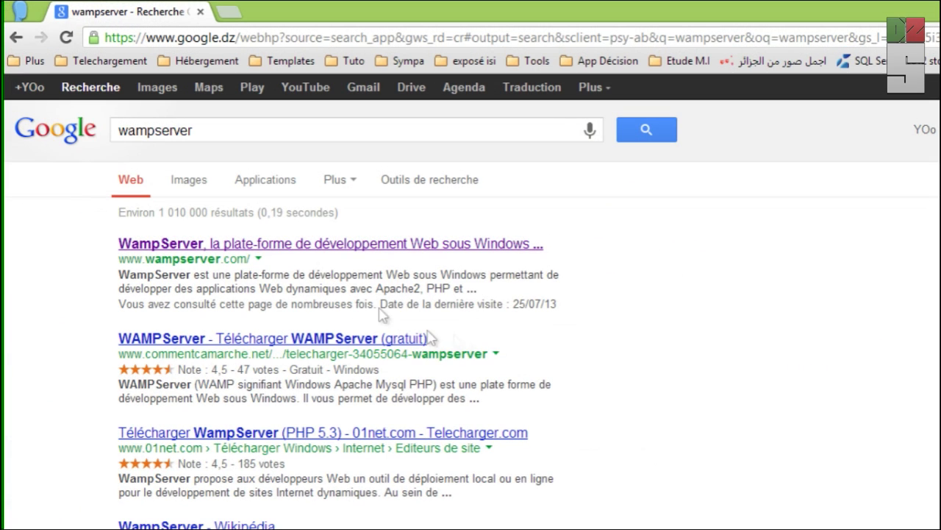
{"action": "left_click", "coordinate": [274, 233]}
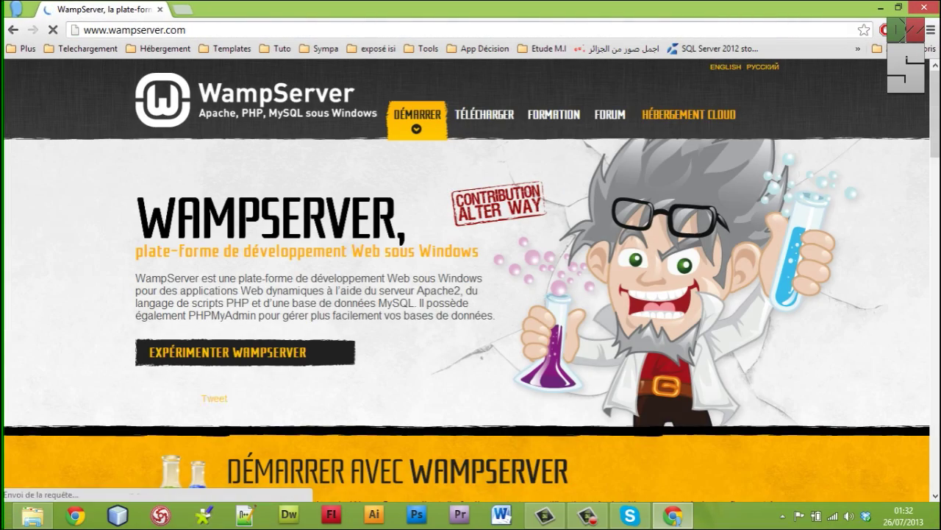
{"action": "scroll", "coordinate": [471, 320], "scroll_direction": "down", "scroll_amount": 10}
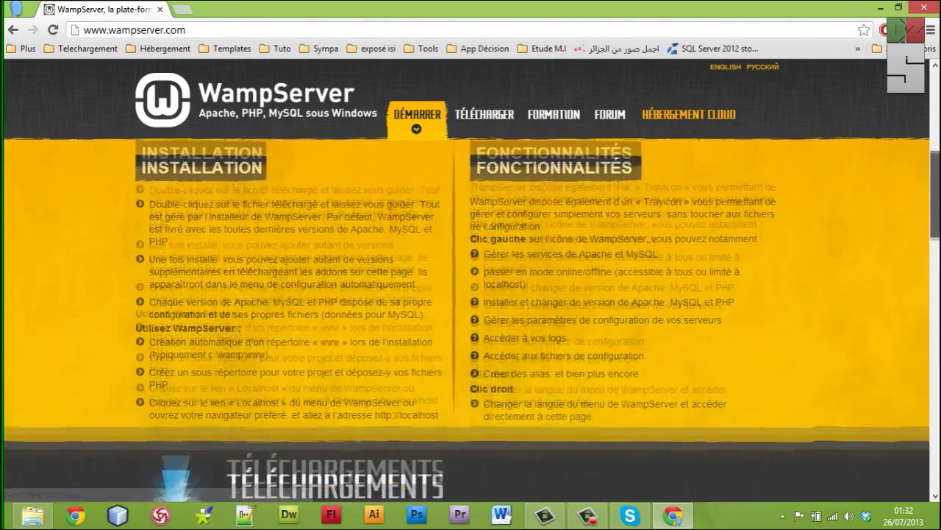
{"action": "scroll", "coordinate": [471, 320], "scroll_direction": "down", "scroll_amount": 1}
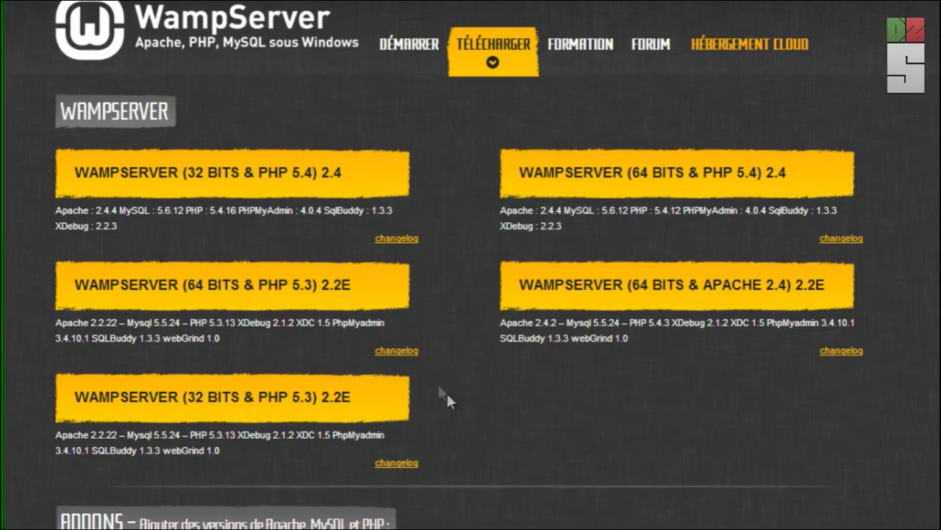
- Try to download WampServer (32 bits & PHP 5.4) 2.4 through the direct download option, and close the download page
{"action": "left_click", "coordinate": [201, 169]}
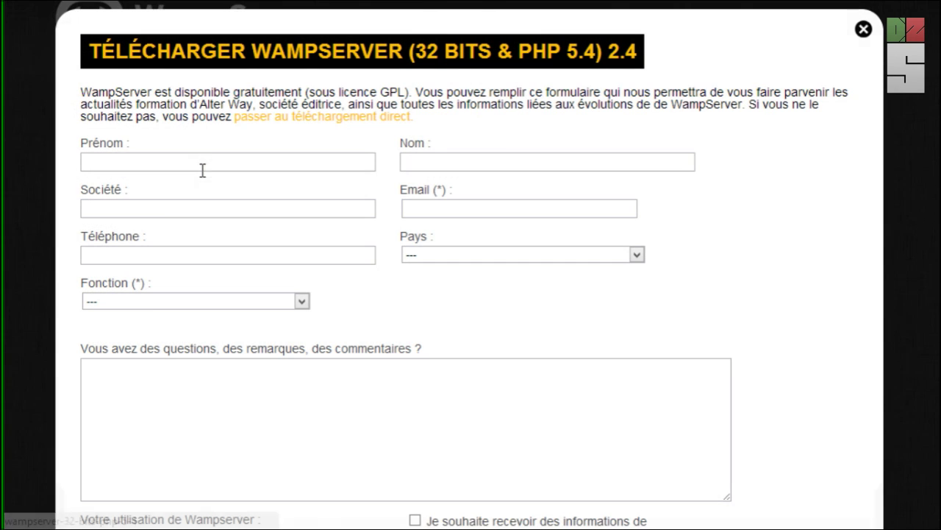
{"action": "left_click", "coordinate": [358, 127]}
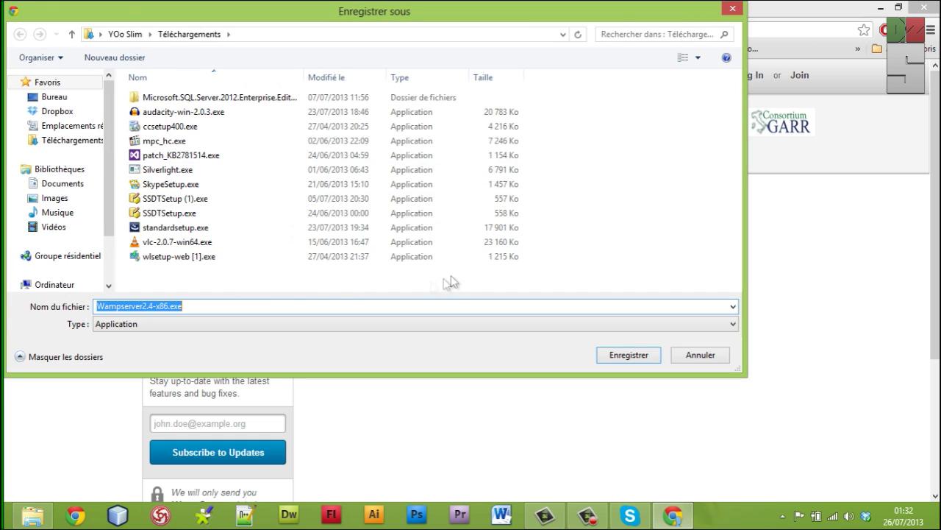
{"action": "left_click", "coordinate": [709, 357]}
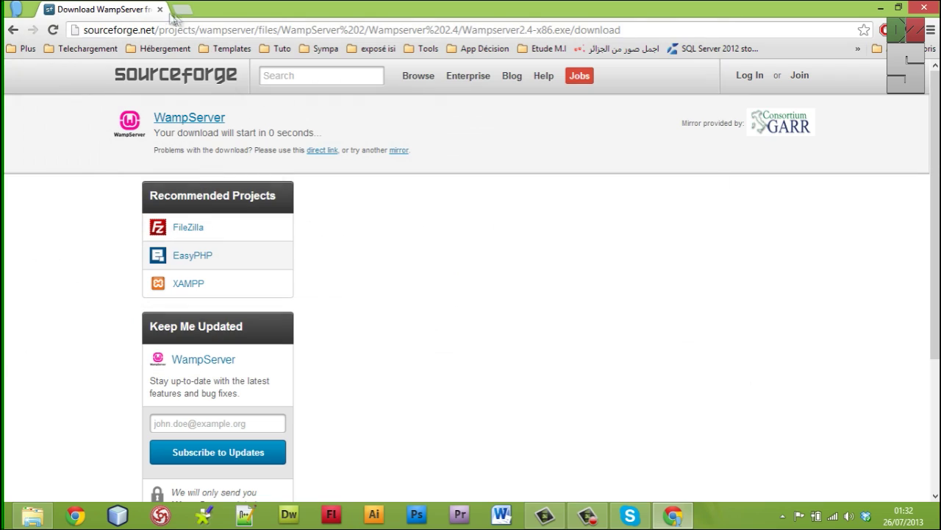
{"action": "left_click", "coordinate": [159, 10]}
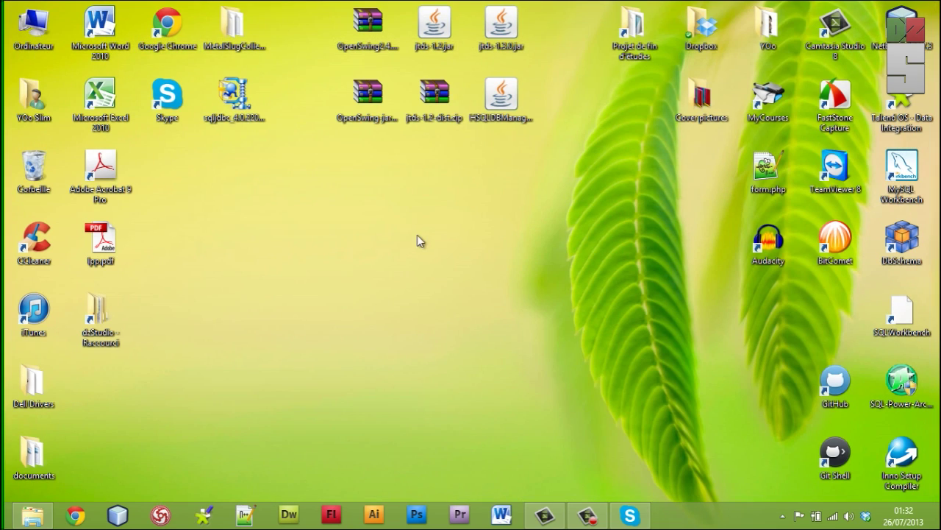
- Run the wampserver2.2e-php5.4.3 installer from the Logiciels folder and accept the license agreement
{"action": "left_click", "coordinate": [33, 515]}
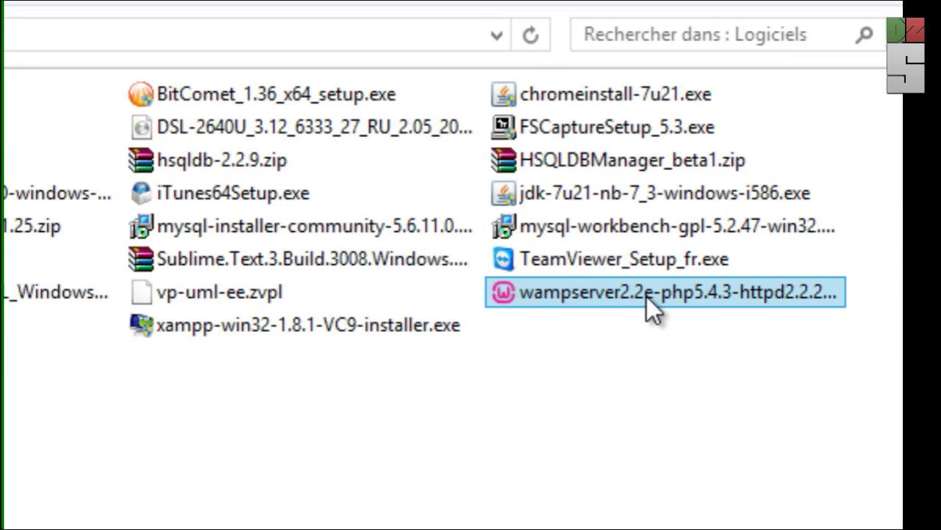
{"action": "double_click", "coordinate": [647, 296]}
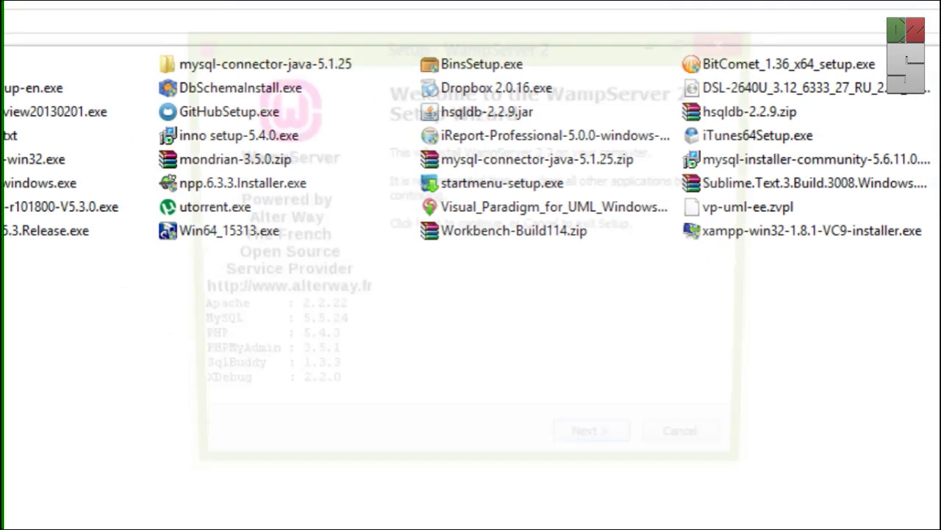
{"action": "left_click", "coordinate": [601, 456]}
{"action": "left_click", "coordinate": [331, 379]}
{"action": "left_click", "coordinate": [596, 452]}
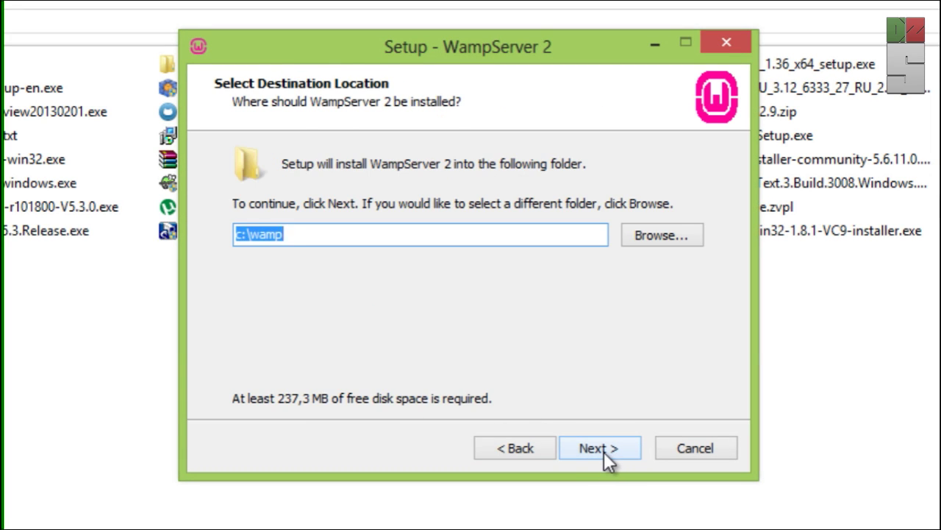
- Keep c:\wamp as the destination, enable creating a desktop icon and start the WampServer 2 installation
{"action": "left_click", "coordinate": [603, 451]}
{"action": "left_click", "coordinate": [557, 368]}
{"action": "left_click", "coordinate": [608, 448]}
{"action": "left_click", "coordinate": [533, 441]}
{"action": "left_click", "coordinate": [280, 251]}
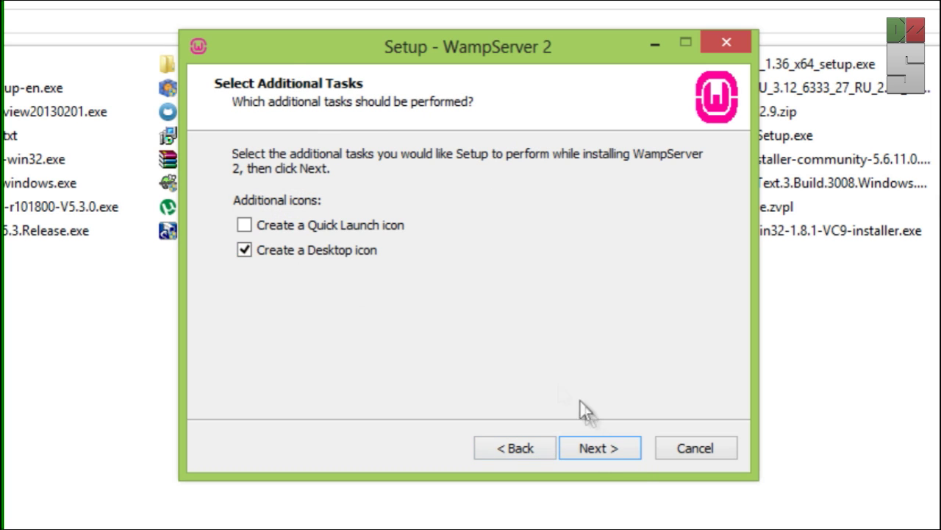
{"action": "left_click", "coordinate": [608, 452]}
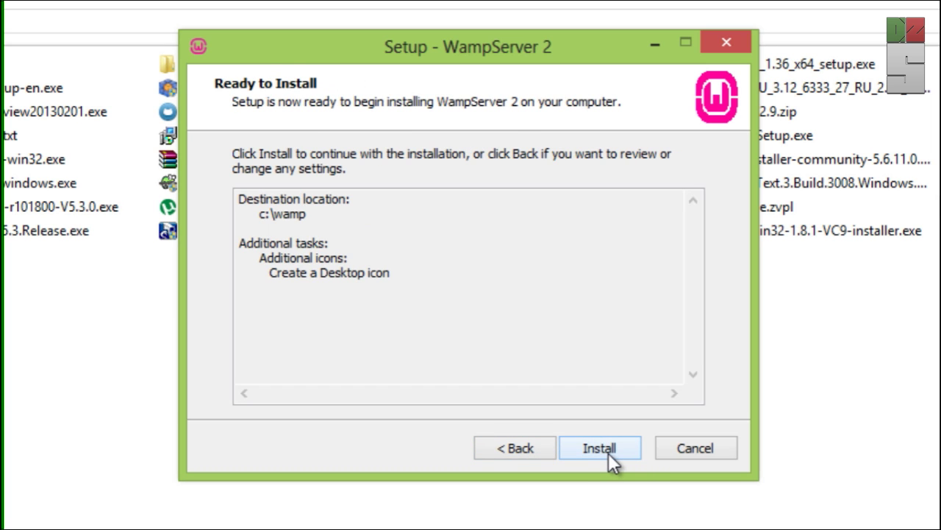
{"action": "left_click", "coordinate": [610, 450]}
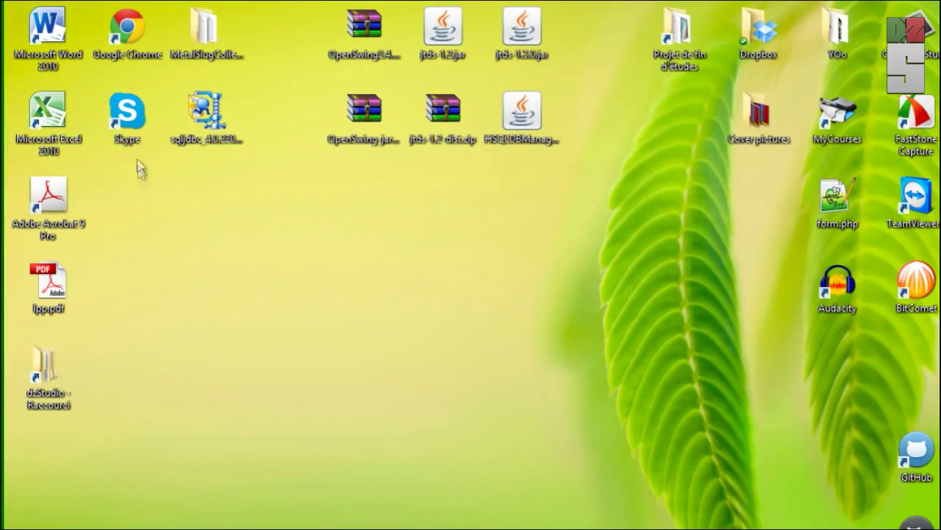
- Copy the target path of chrome.exe from the Google Chrome desktop shortcut's properties
{"action": "right_click", "coordinate": [127, 45]}
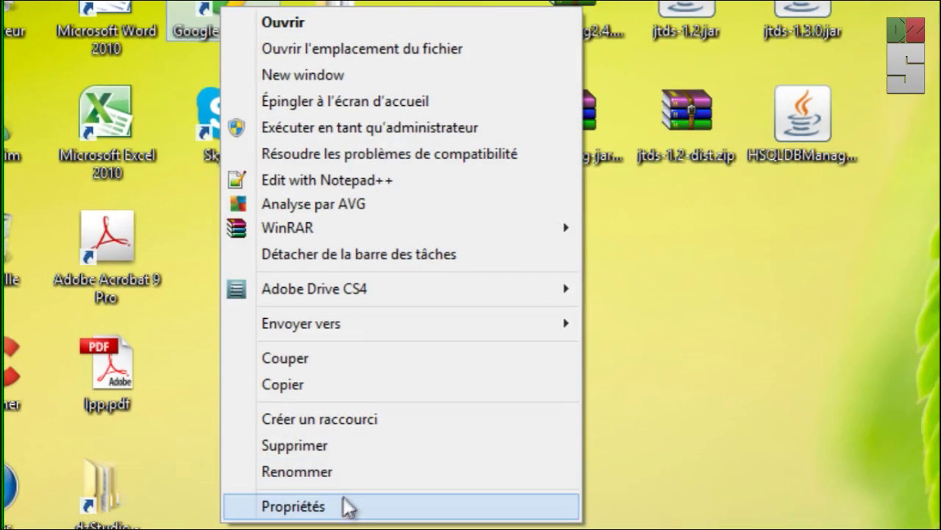
{"action": "left_click", "coordinate": [346, 506]}
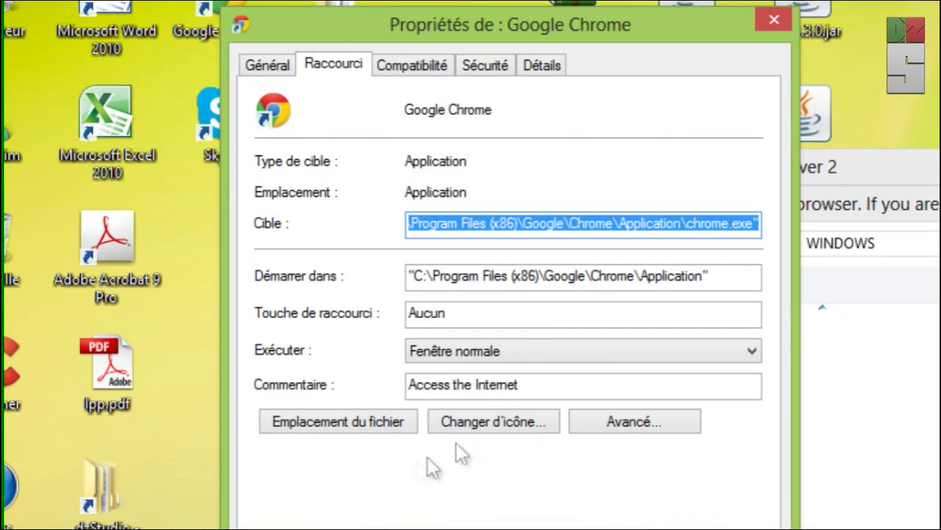
{"action": "left_click_drag", "start_coordinate": [753, 223], "coordinate": [432, 232]}
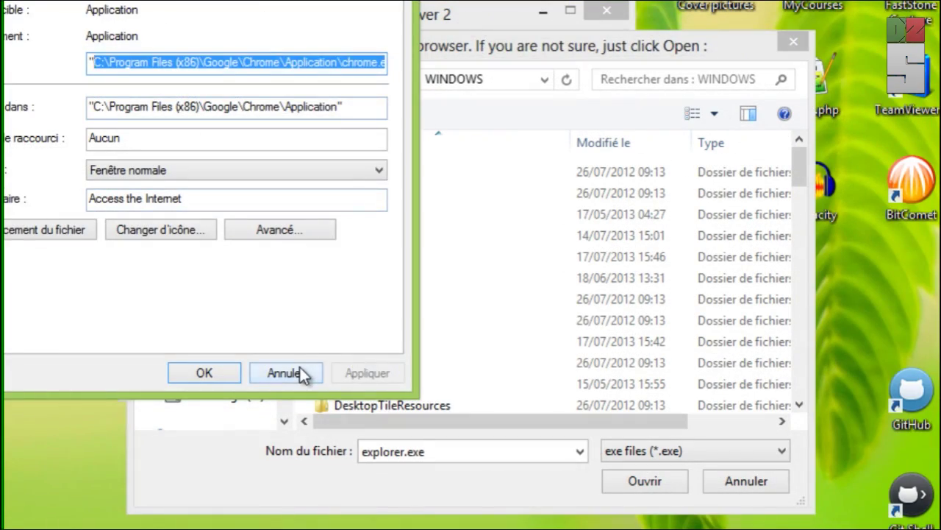
{"action": "left_click", "coordinate": [300, 373]}
- Set C:\Program Files (x86)\Google\Chrome\Application\chrome.exe as the default browser and finish the setup without launching WampServer
{"action": "left_click_drag", "start_coordinate": [361, 451], "coordinate": [441, 448]}
{"action": "type", "text": "C:\\Program Files (x86)\\Google\\Chrome\\Application\\chrome.exe"}
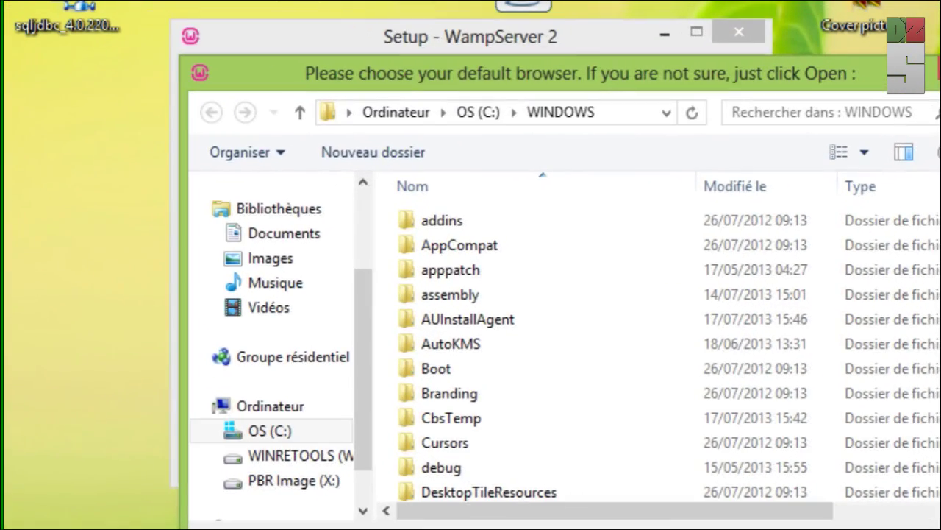
{"action": "left_click", "coordinate": [650, 497]}
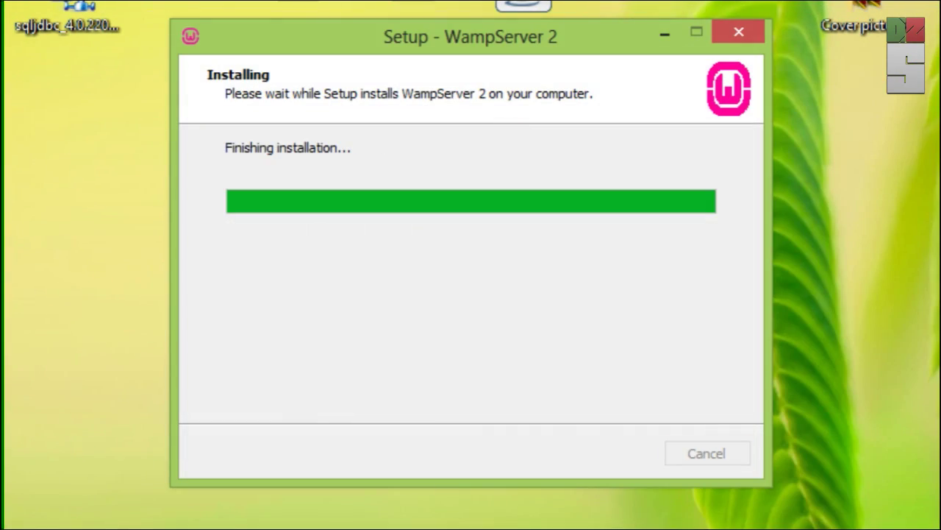
{"action": "left_click", "coordinate": [608, 453]}
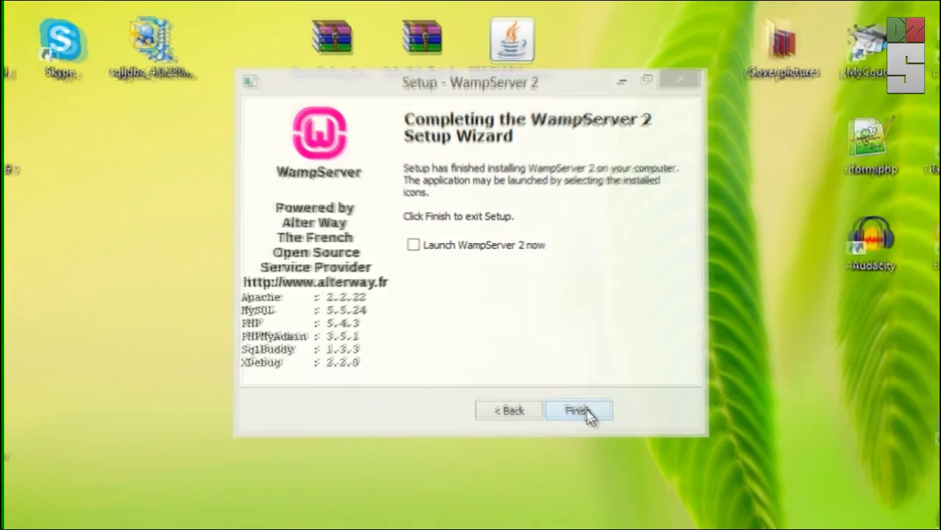
{"action": "left_click", "coordinate": [616, 453]}
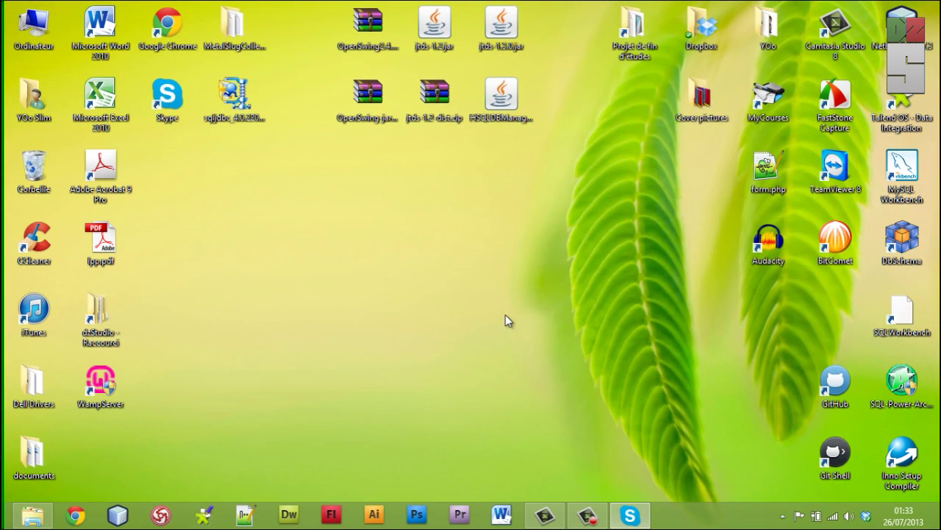
- Launch WampServer from the desktop and run Apache's port 80 test to check which program uses the port
{"action": "double_click", "coordinate": [102, 390]}
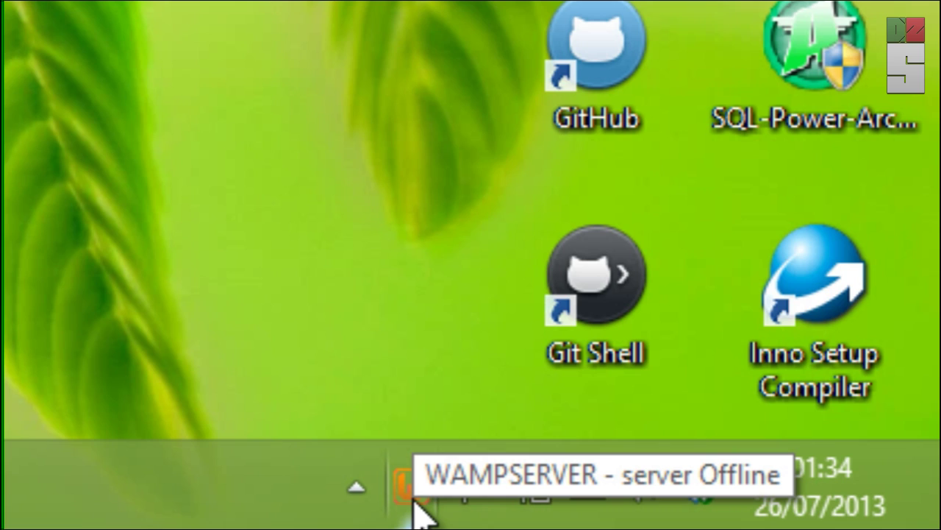
{"action": "left_click", "coordinate": [413, 495]}
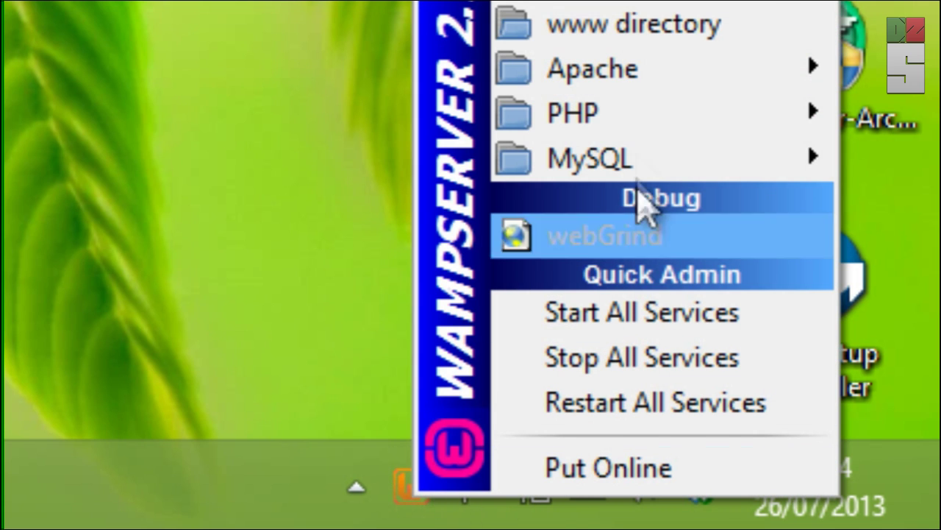
{"action": "mouse_move", "coordinate": [592, 81]}
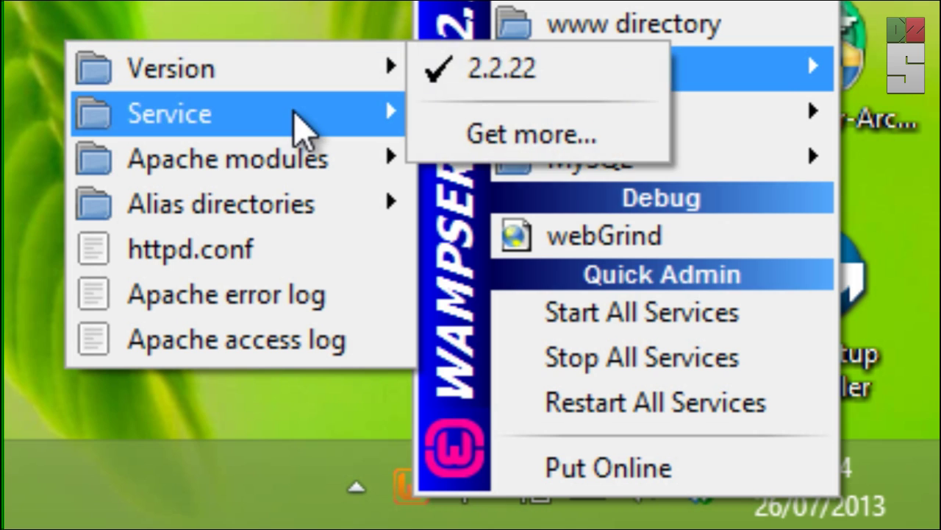
{"action": "mouse_move", "coordinate": [294, 124]}
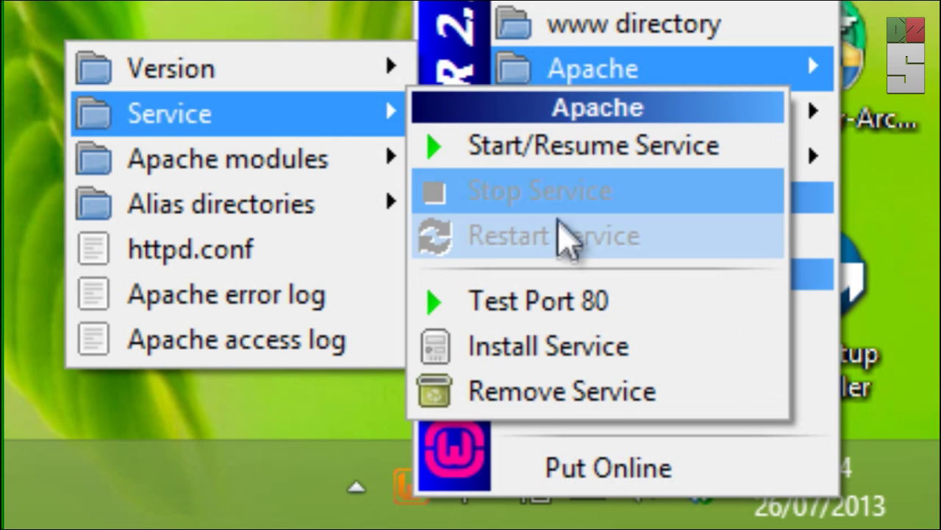
{"action": "left_click", "coordinate": [581, 302]}
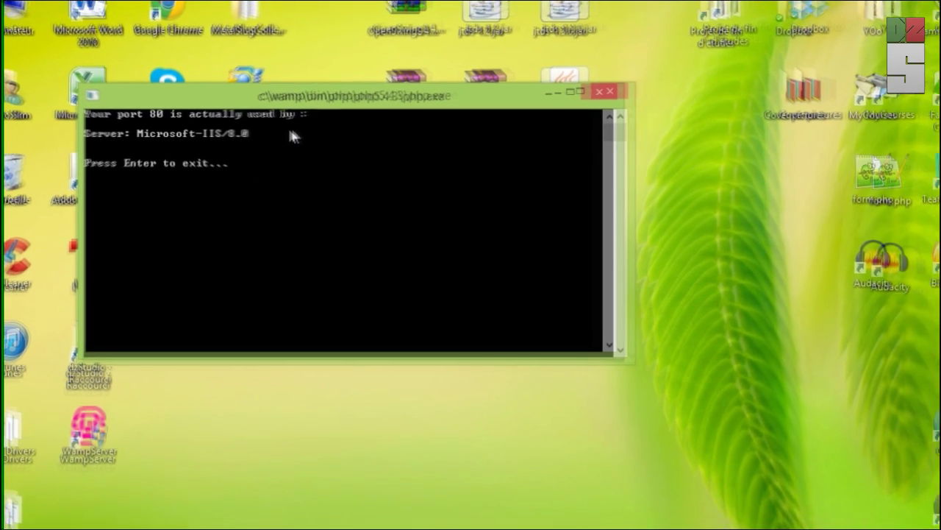
{"action": "key", "text": "Return"}
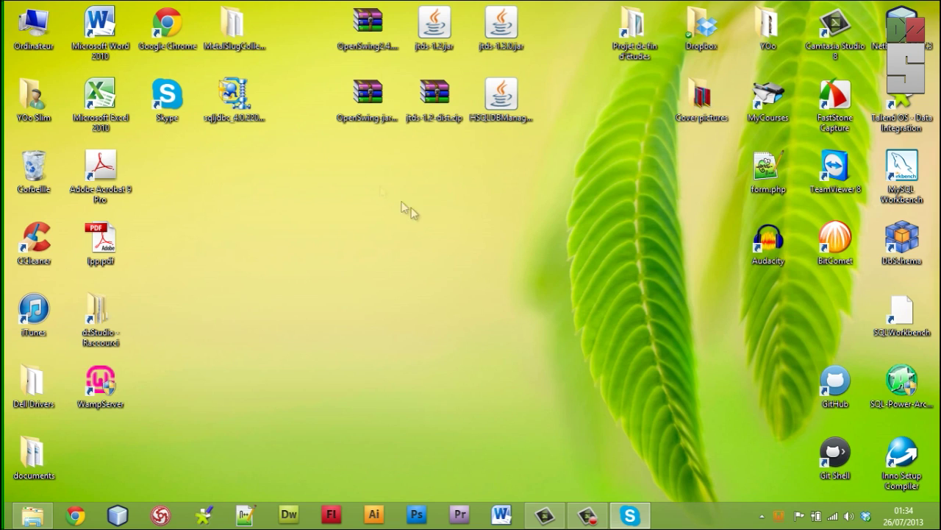
- Switch to Skype, leave ports 80 and 443 disabled as alternatives in its connection options, save and quit Skype
{"action": "left_click", "coordinate": [631, 515]}
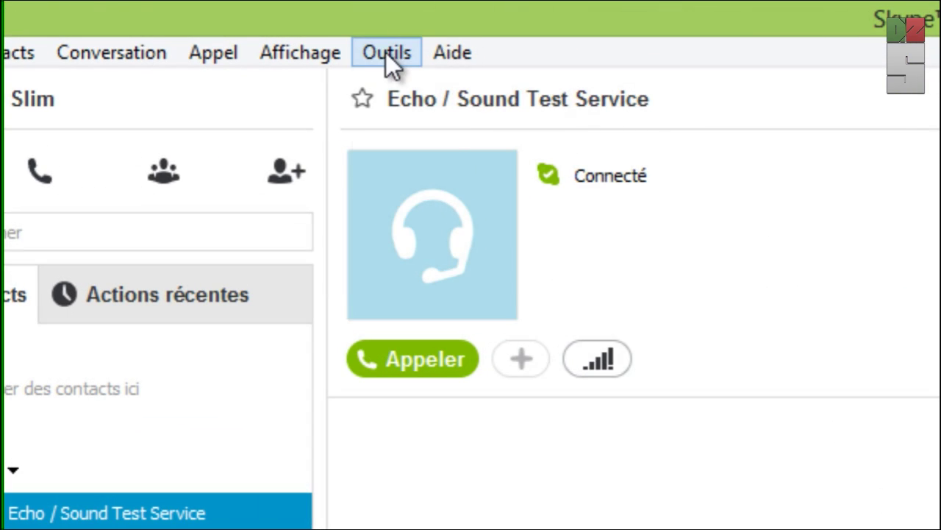
{"action": "left_click", "coordinate": [386, 53]}
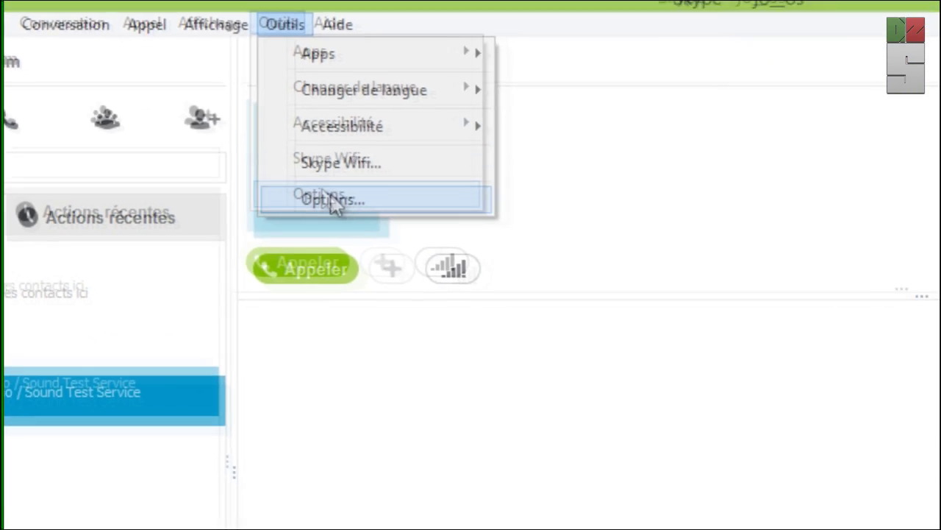
{"action": "left_click", "coordinate": [451, 270]}
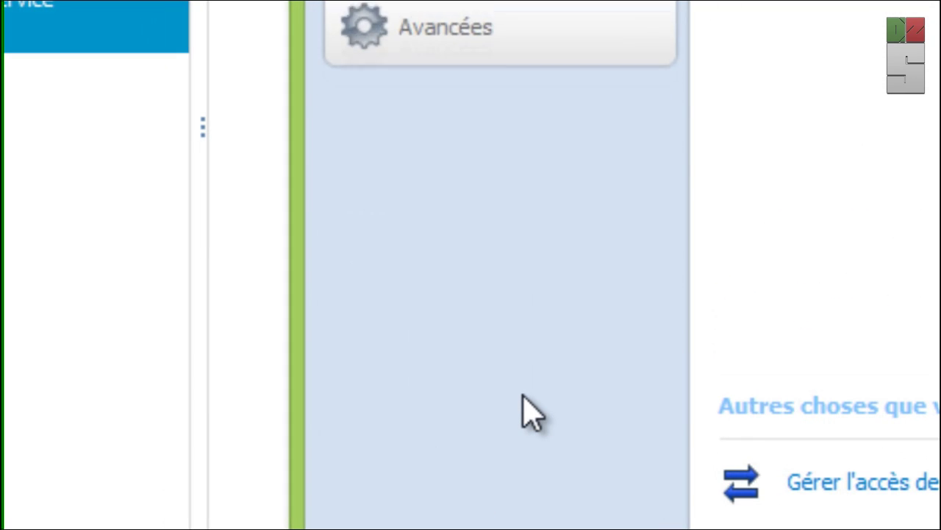
{"action": "left_click", "coordinate": [473, 234]}
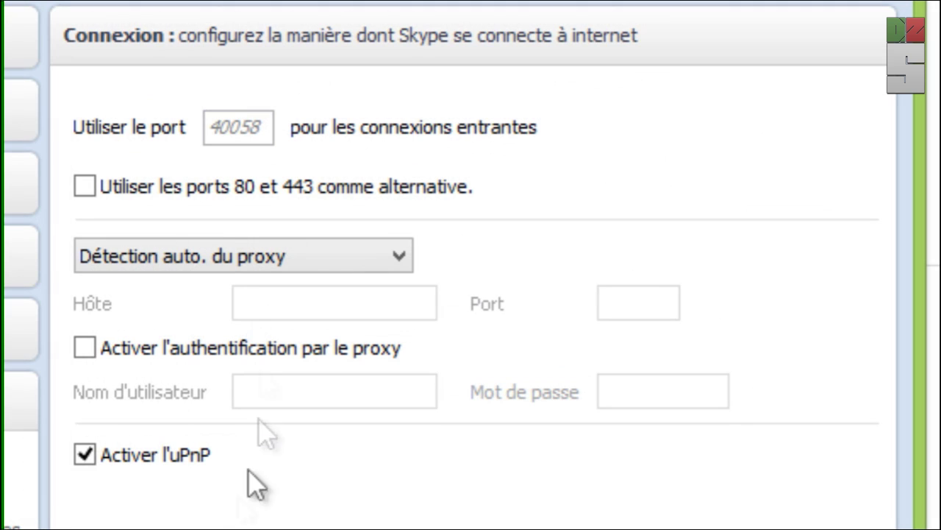
{"action": "left_click", "coordinate": [99, 186]}
{"action": "left_click", "coordinate": [89, 190]}
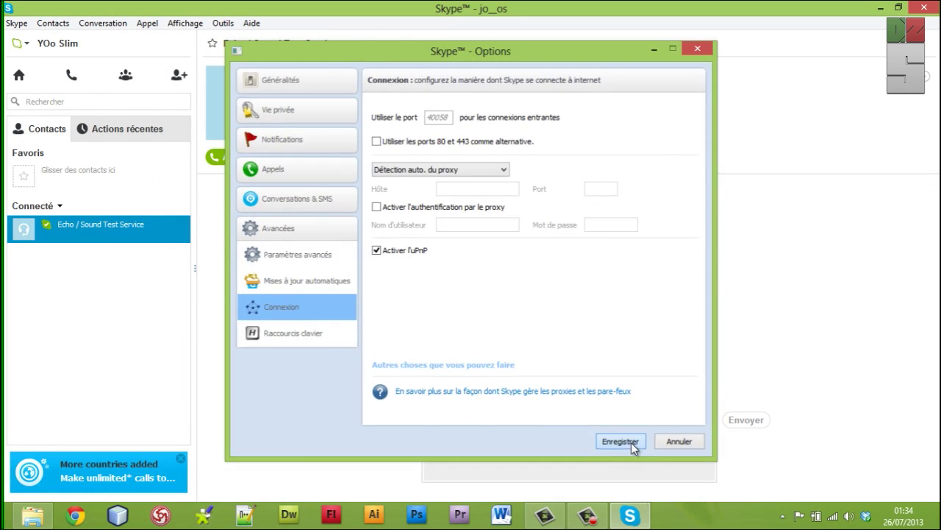
{"action": "left_click", "coordinate": [631, 442]}
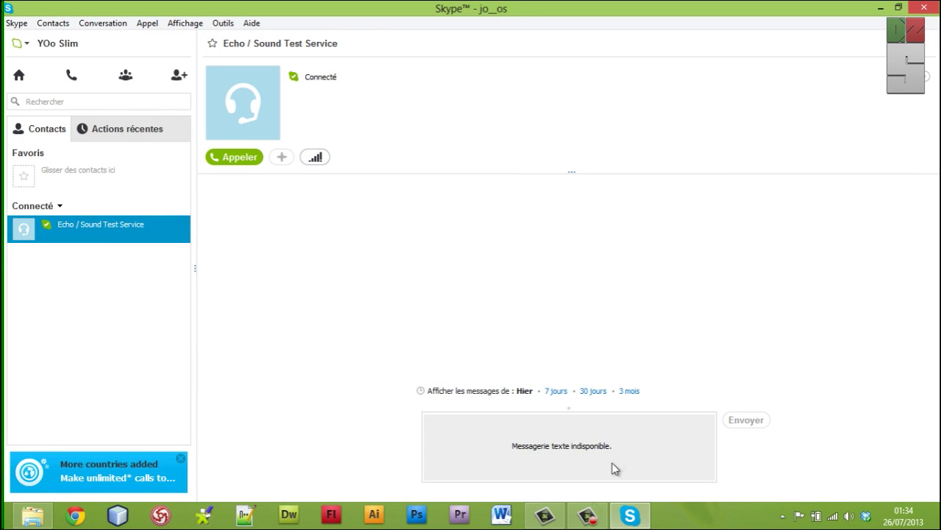
{"action": "right_click", "coordinate": [626, 518]}
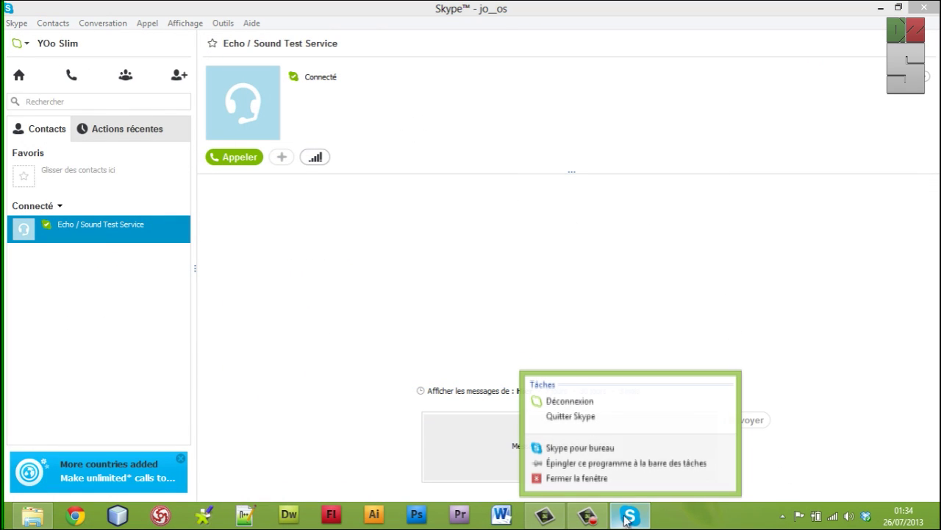
{"action": "left_click", "coordinate": [570, 417]}
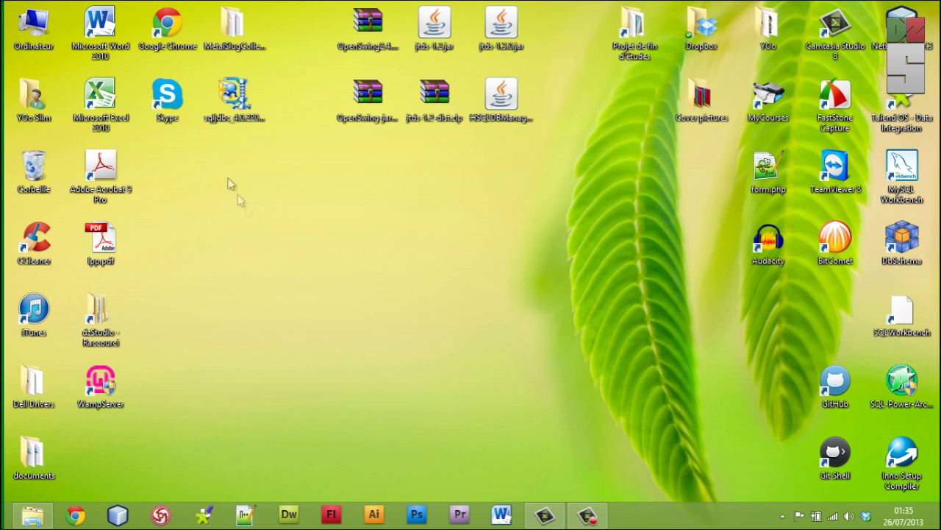
- Start Skype again and minimize its window
{"action": "double_click", "coordinate": [169, 101]}
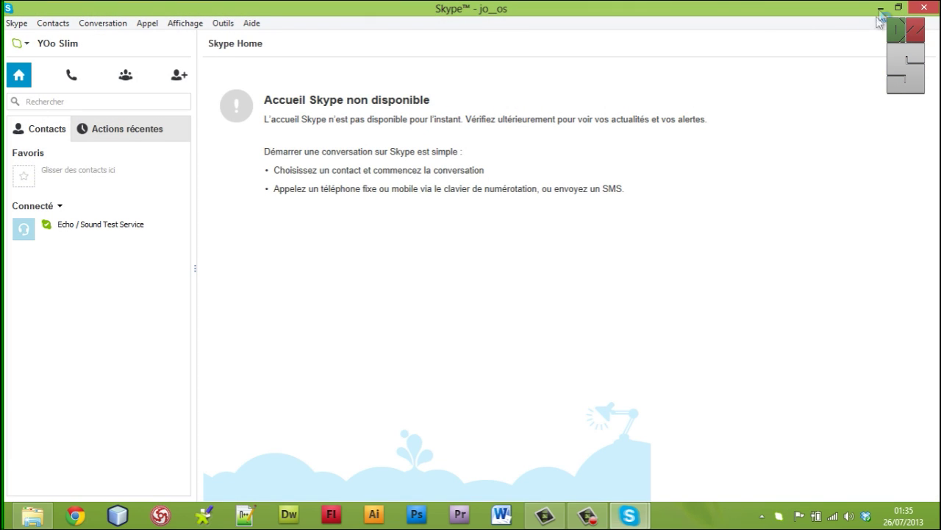
{"action": "left_click", "coordinate": [598, 309]}
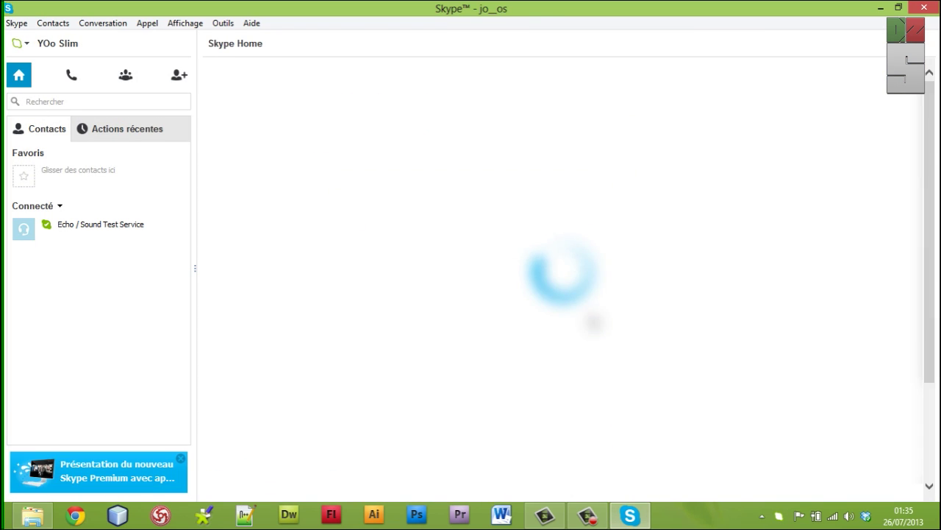
{"action": "left_click", "coordinate": [880, 7]}
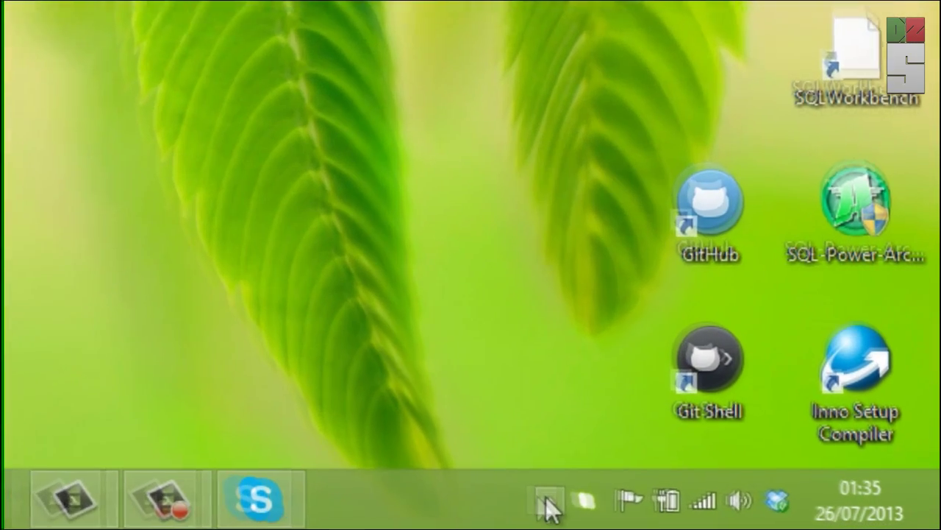
- Restart all WampServer services
{"action": "left_click", "coordinate": [762, 515]}
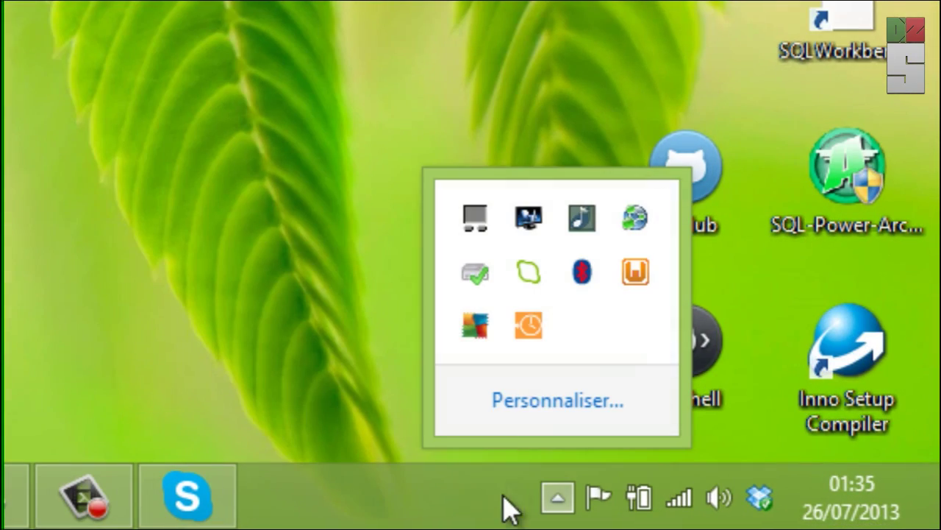
{"action": "left_click", "coordinate": [637, 274]}
{"action": "left_click", "coordinate": [725, 206]}
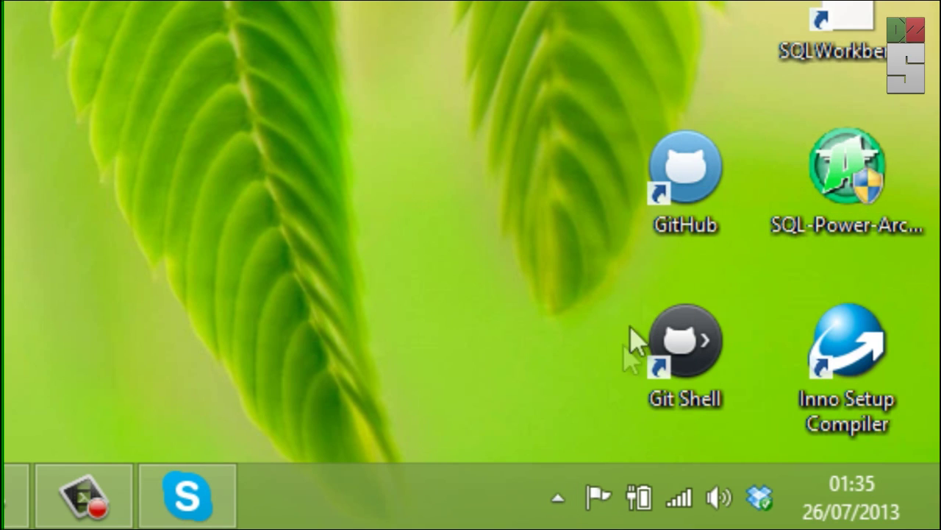
- Open Apache's httpd.conf from WampServer and search for 80 until reaching the active Listen directive
{"action": "left_click", "coordinate": [557, 498]}
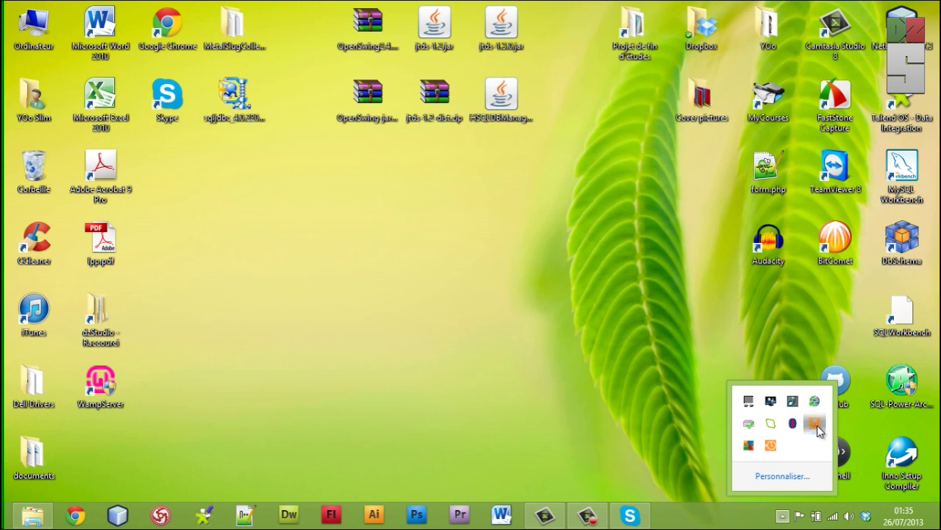
{"action": "left_click", "coordinate": [814, 423]}
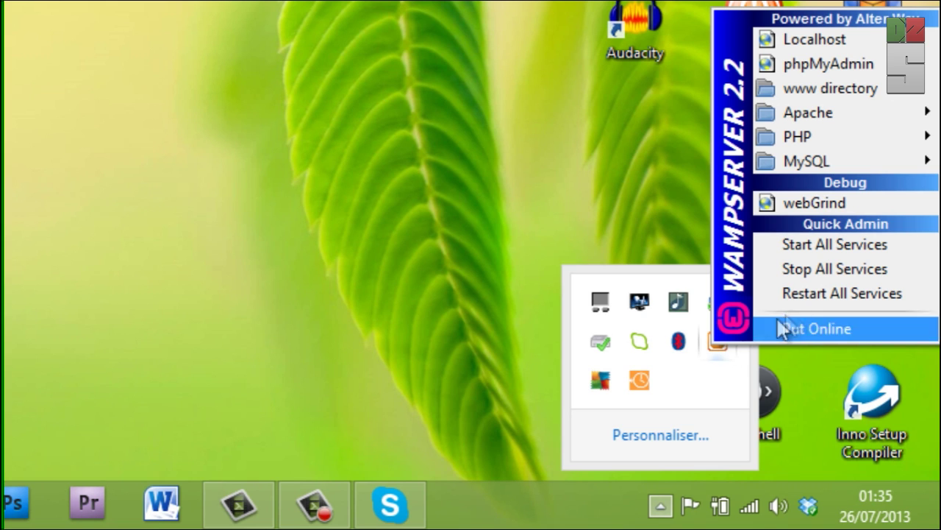
{"action": "mouse_move", "coordinate": [821, 115]}
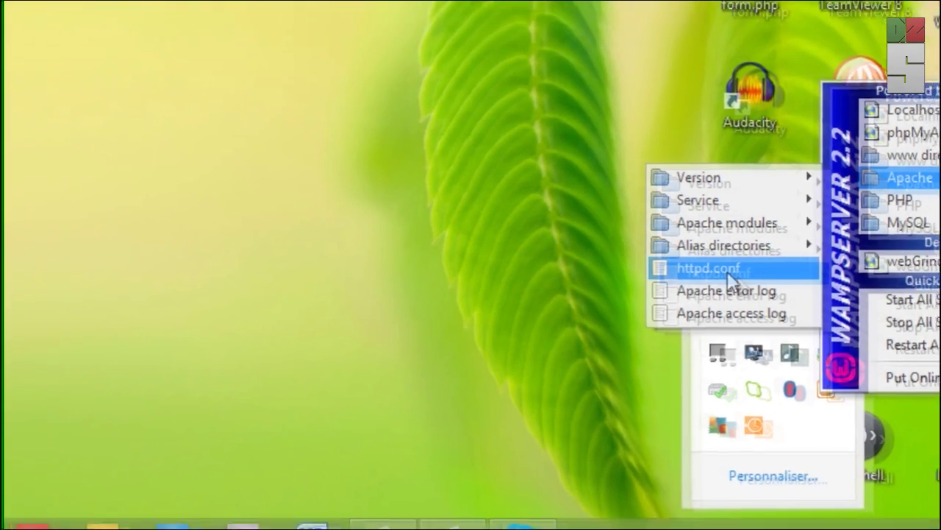
{"action": "left_click", "coordinate": [610, 213]}
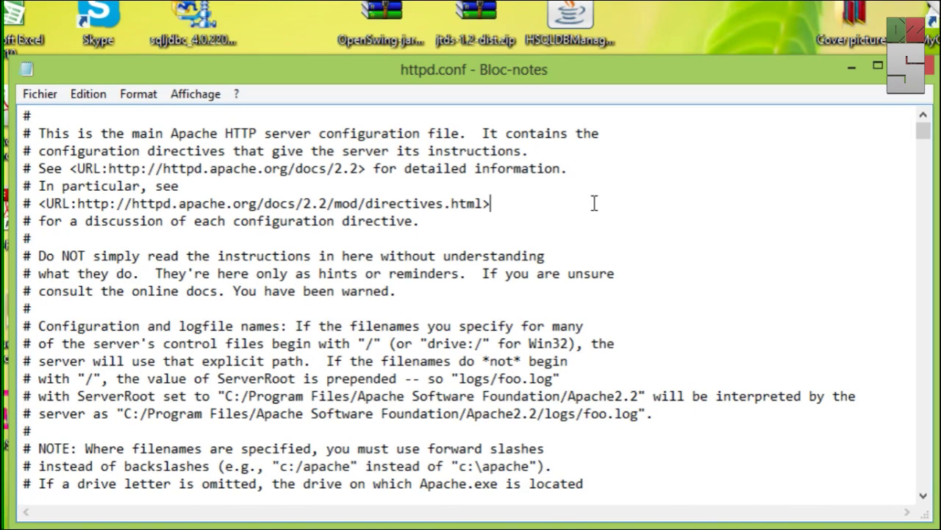
{"action": "key", "text": "ctrl+f"}
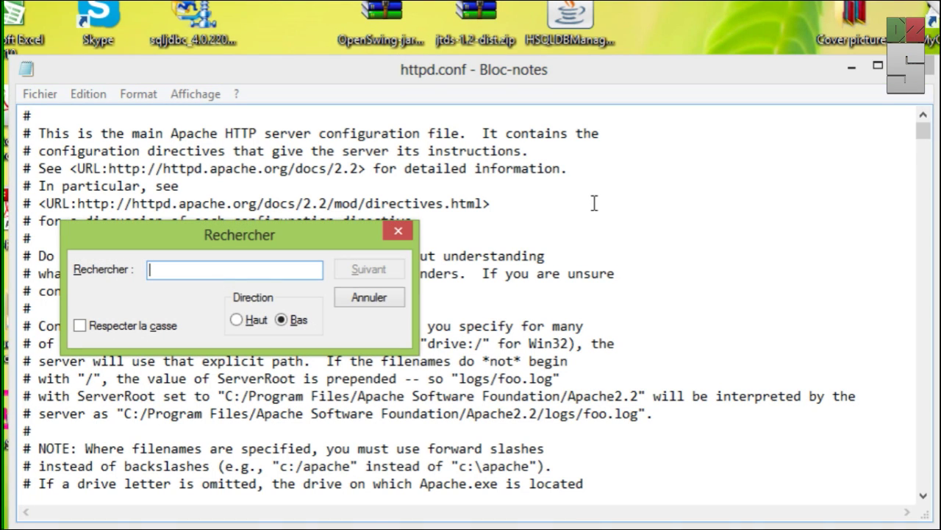
{"action": "type", "text": "80"}
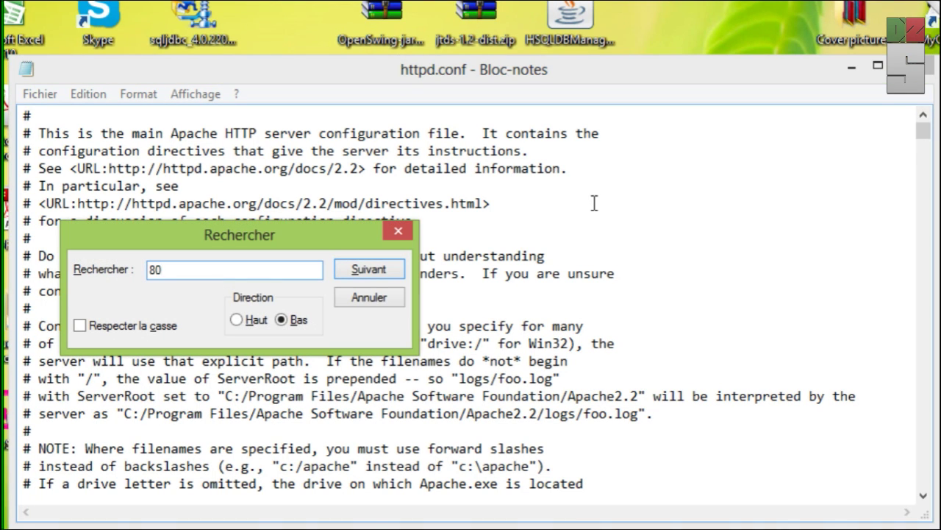
{"action": "key", "text": "Return"}
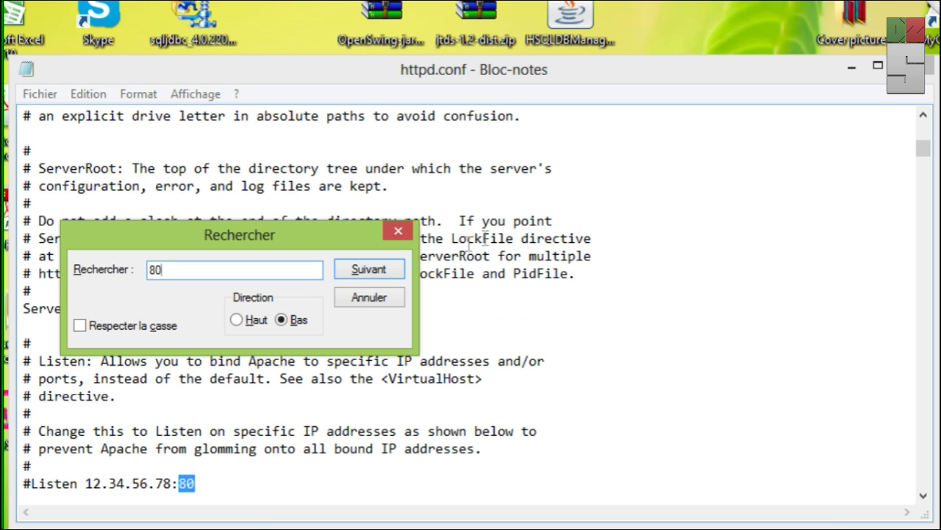
{"action": "key", "text": "Return"}
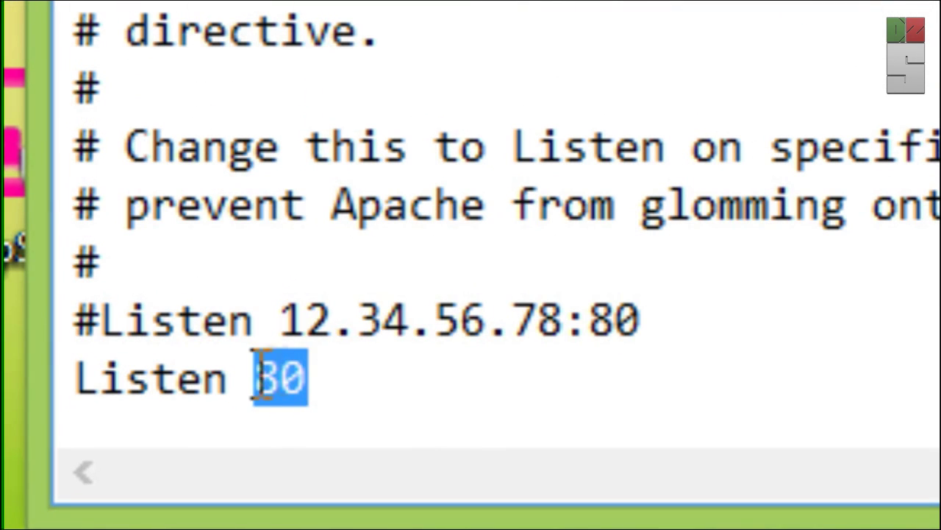
- Change the active Listen directive in httpd.conf to 127.0.0.1:82
{"action": "left_click", "coordinate": [257, 377]}
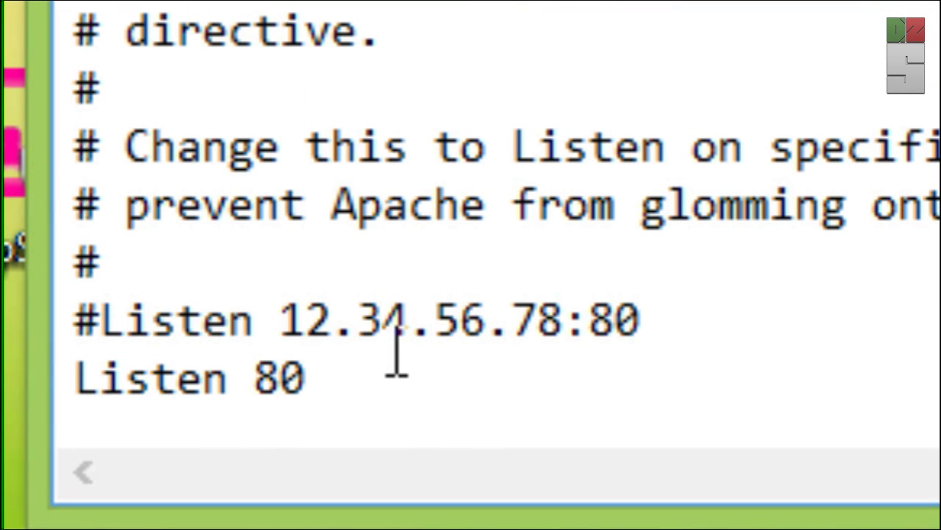
{"action": "type", "text": "127"}
{"action": "type", "text": ".0.."}
{"action": "key", "text": "Left"}
{"action": "key", "text": "Left"}
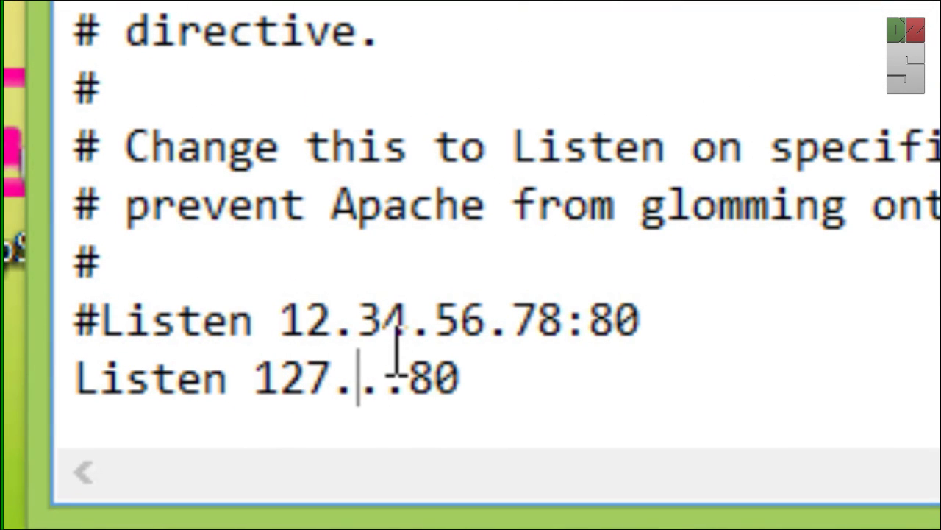
{"action": "type", "text": "0"}
{"action": "key", "text": "Right"}
{"action": "type", "text": "0"}
{"action": "key", "text": "Right"}
{"action": "type", "text": "1"}
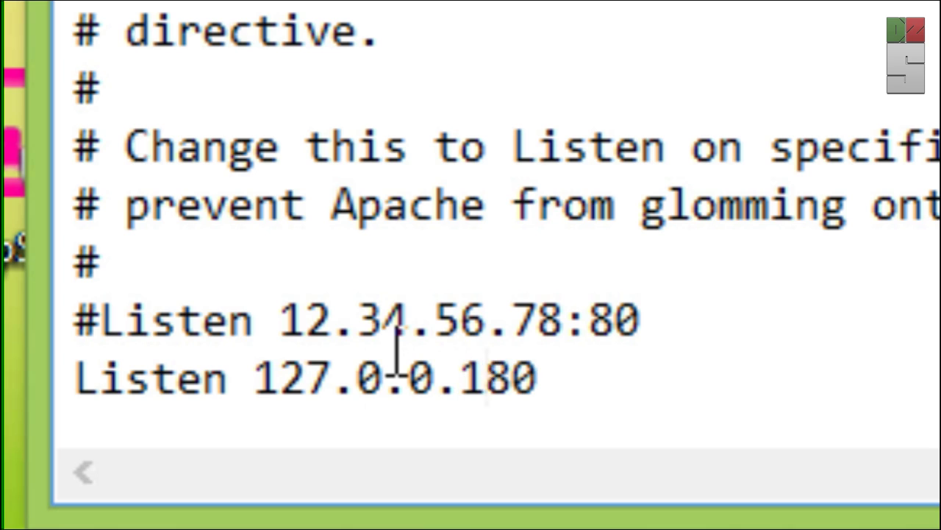
{"action": "type", "text": ":"}
{"action": "key", "text": "End"}
{"action": "key", "text": "BackSpace"}
{"action": "type", "text": "2"}
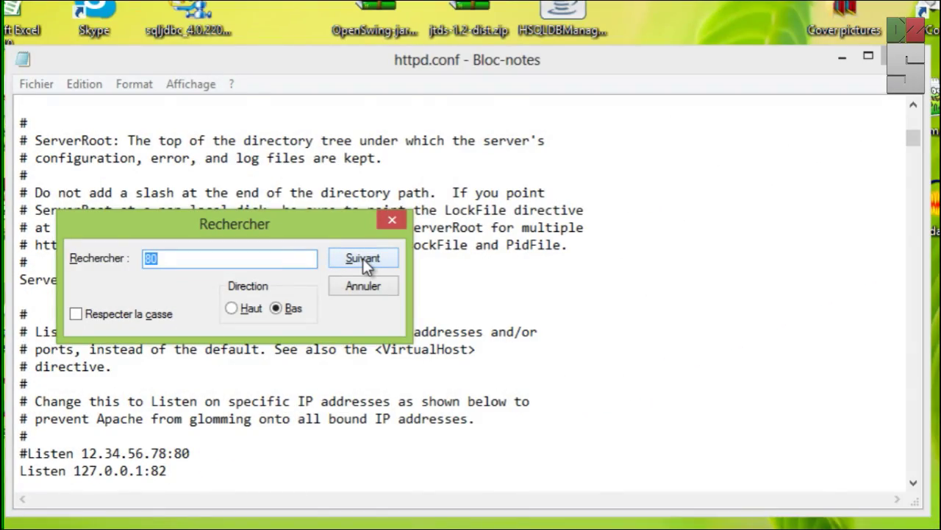
- Find the next occurrence of 80 in httpd.conf and set the ServerName directive to localhost:82
{"action": "left_click", "coordinate": [363, 259]}
{"action": "left_click", "coordinate": [392, 220]}
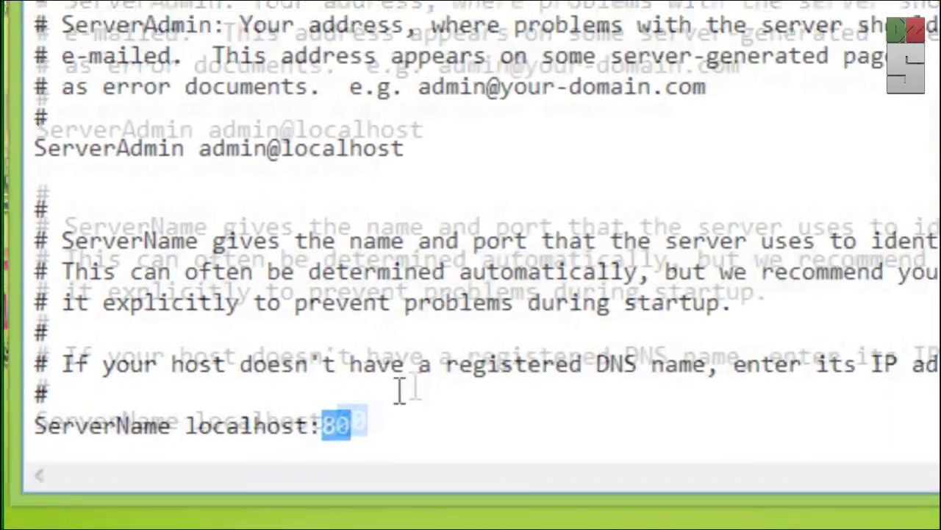
{"action": "left_click", "coordinate": [407, 419]}
{"action": "key", "text": "BackSpace"}
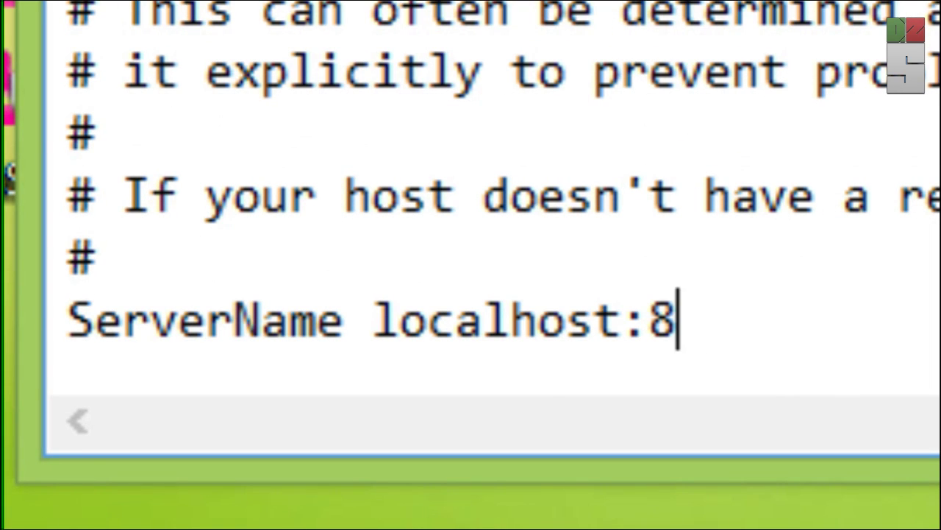
{"action": "type", "text": "2"}
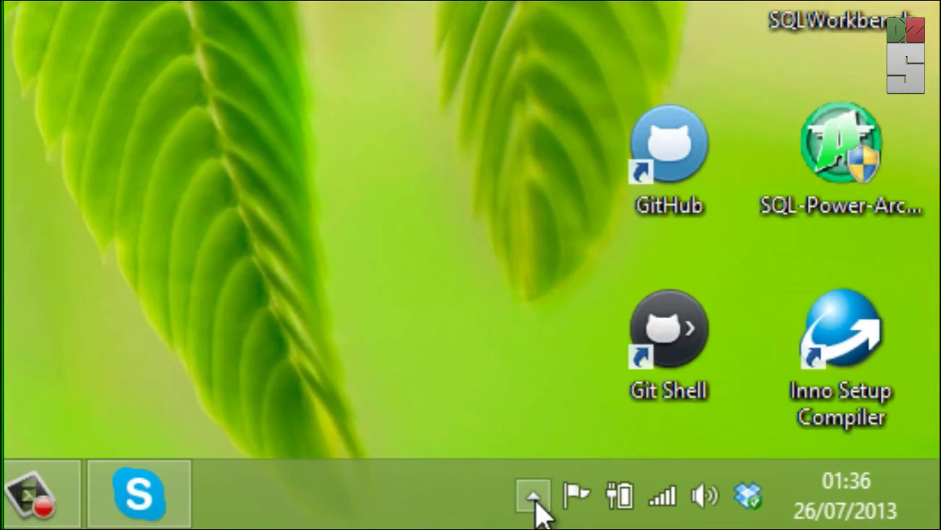
- Restart all WampServer services to apply the new port and check WampServer's status icon
{"action": "left_click", "coordinate": [756, 514]}
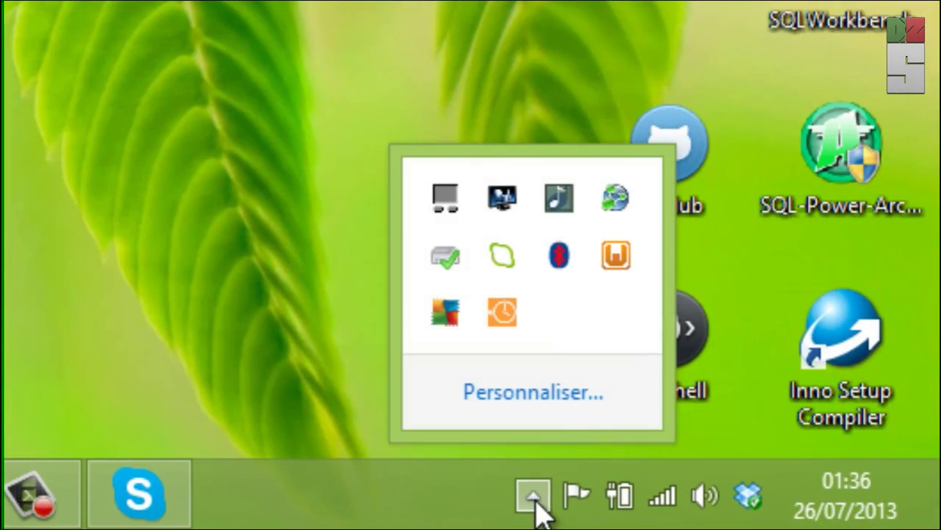
{"action": "left_click", "coordinate": [626, 259]}
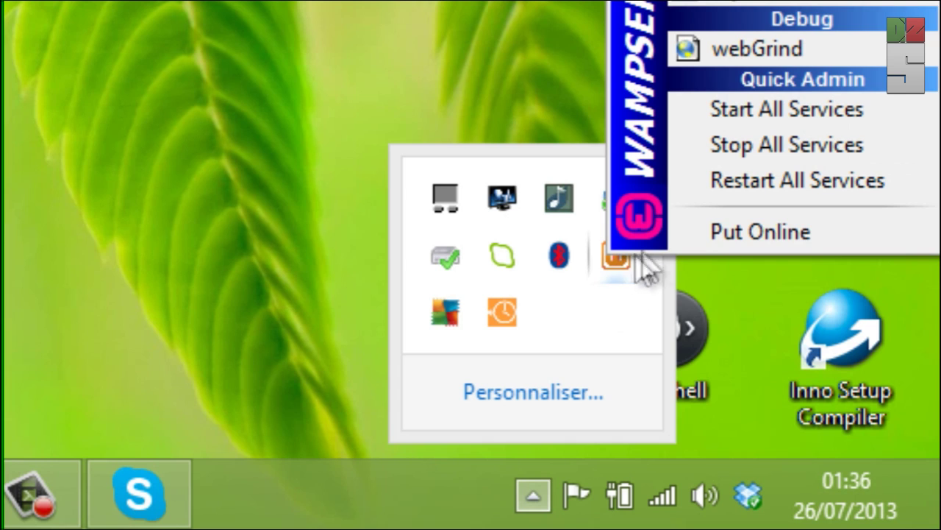
{"action": "left_click", "coordinate": [729, 180]}
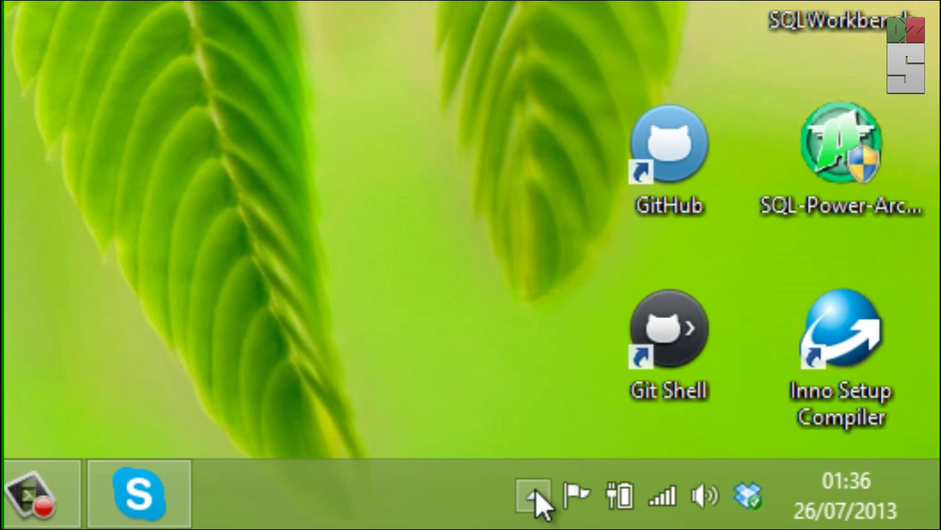
{"action": "left_click", "coordinate": [537, 499]}
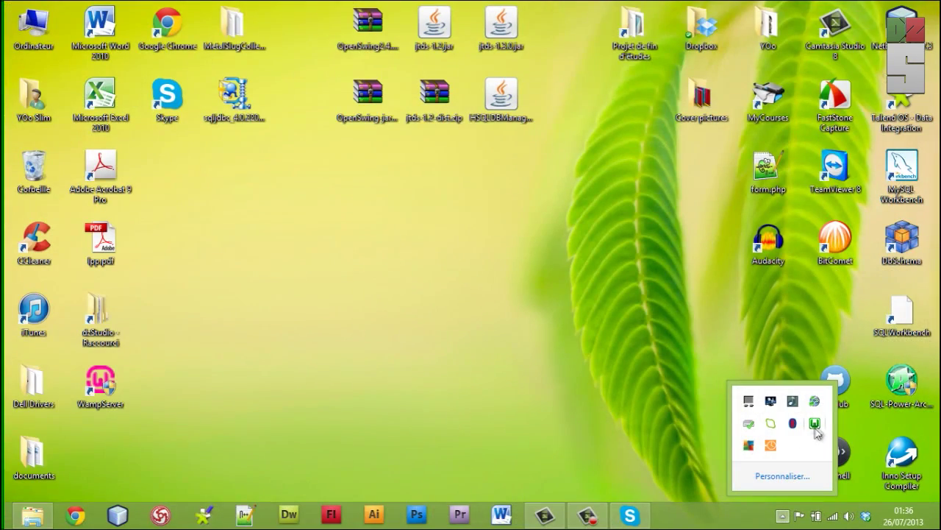
- Open WampServer's Localhost page in the browser, reload it at localhost:82 and look through the server home page
{"action": "left_click", "coordinate": [816, 431]}
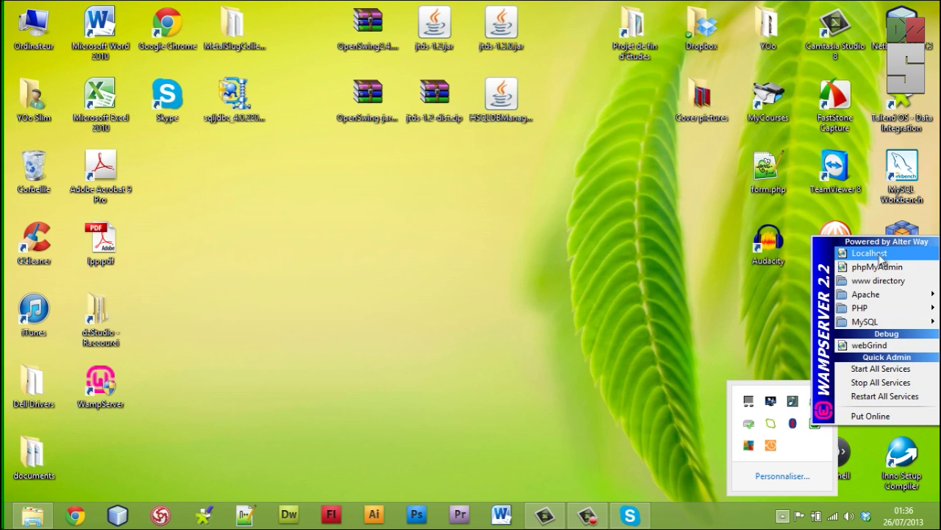
{"action": "left_click", "coordinate": [869, 253]}
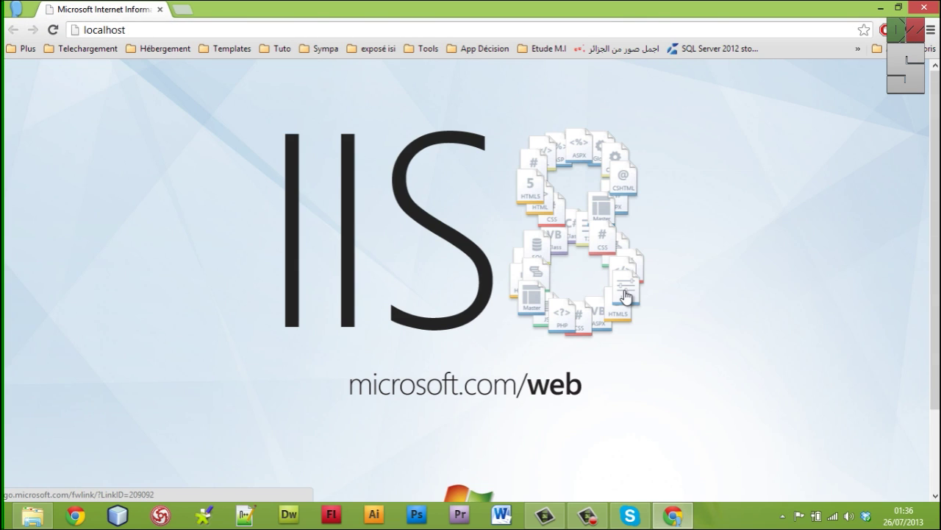
{"action": "left_click", "coordinate": [135, 28]}
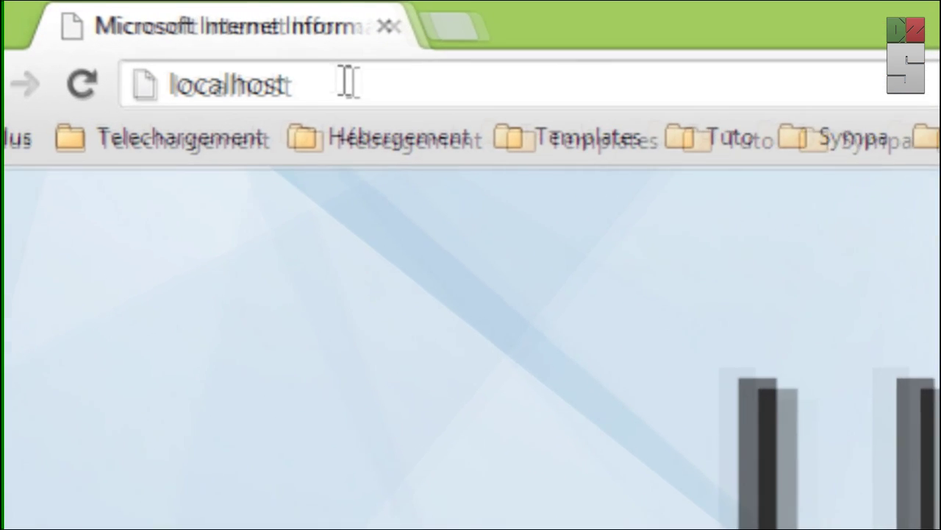
{"action": "type", "text": ":82"}
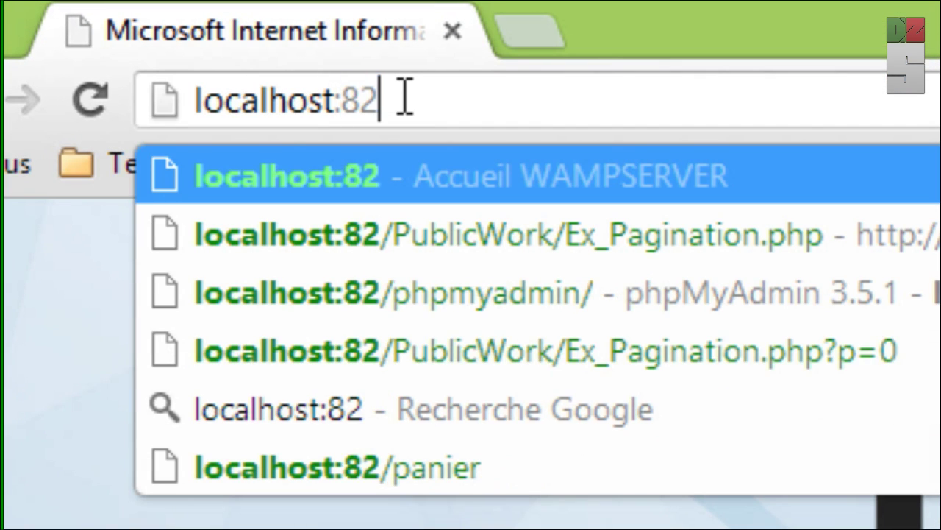
{"action": "key", "text": "Return"}
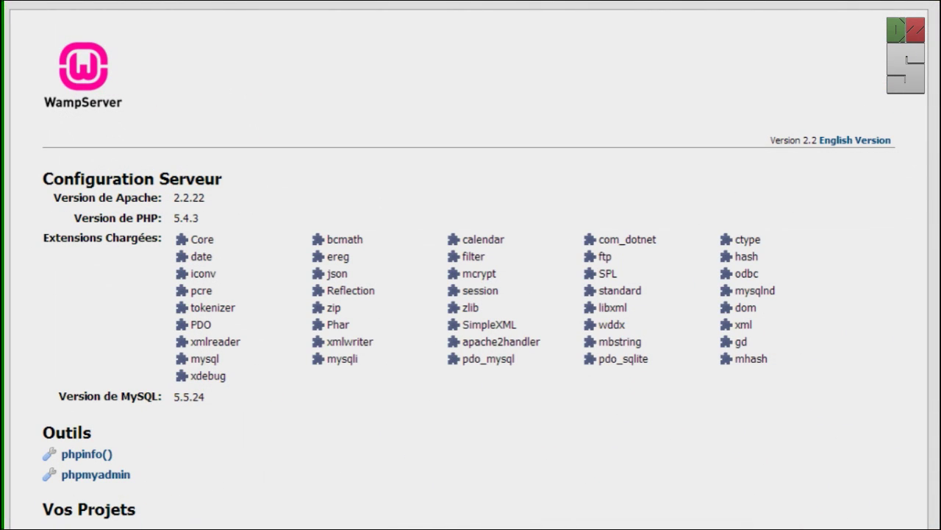
{"action": "scroll", "coordinate": [470, 265], "scroll_direction": "down", "scroll_amount": 3}
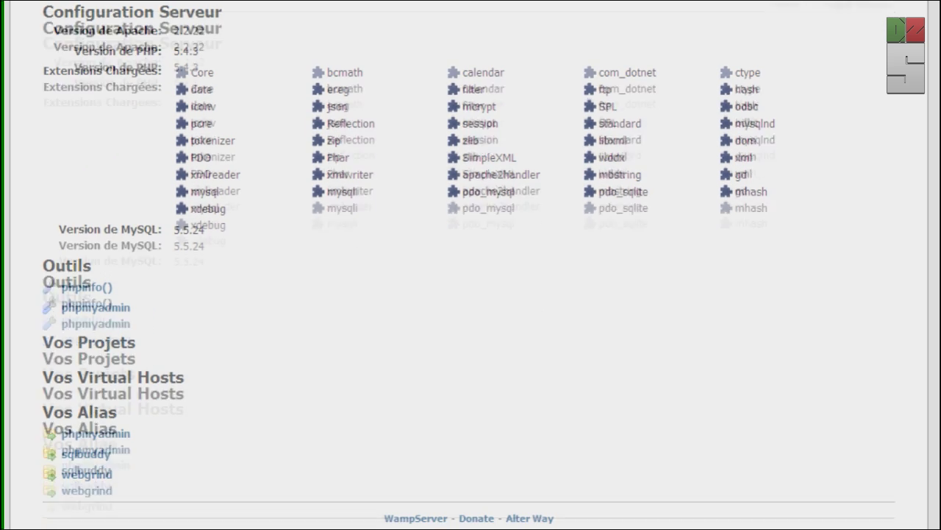
{"action": "scroll", "coordinate": [471, 264], "scroll_direction": "up", "scroll_amount": 3}
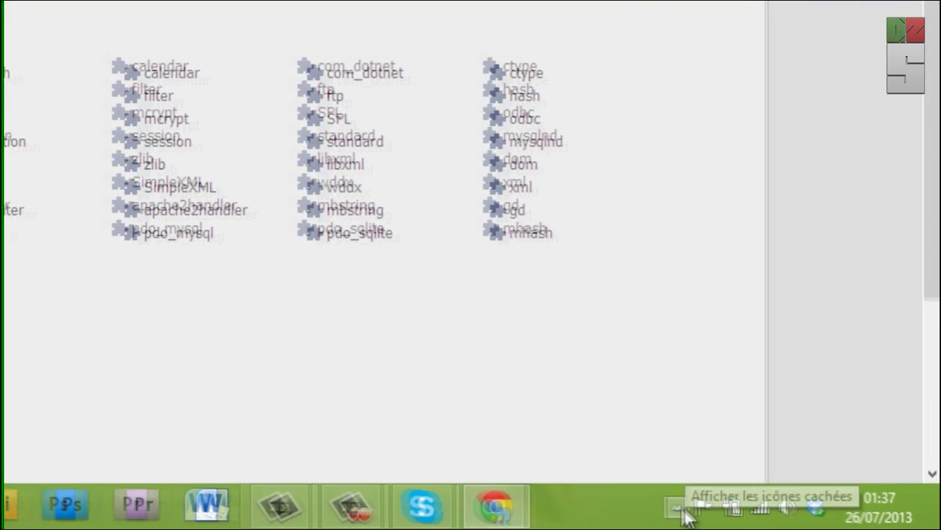
- Go from WampServer's www directory up to the wamp folder and open wampmanager.tpl in Notepad++
{"action": "left_click", "coordinate": [782, 516]}
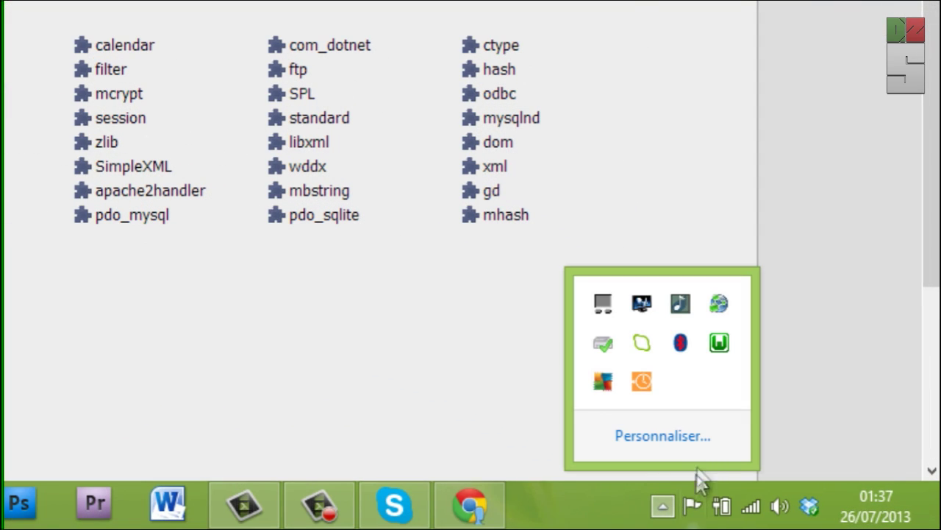
{"action": "left_click", "coordinate": [722, 344]}
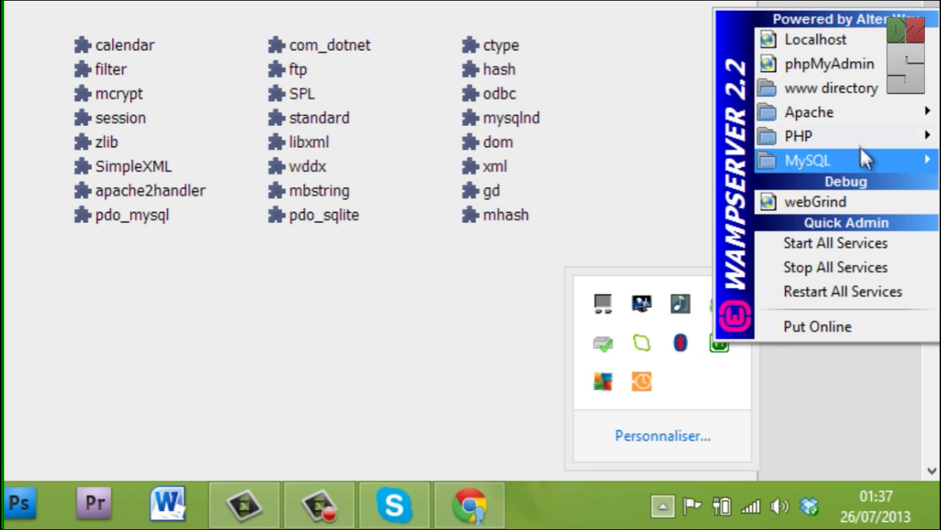
{"action": "left_click", "coordinate": [858, 84]}
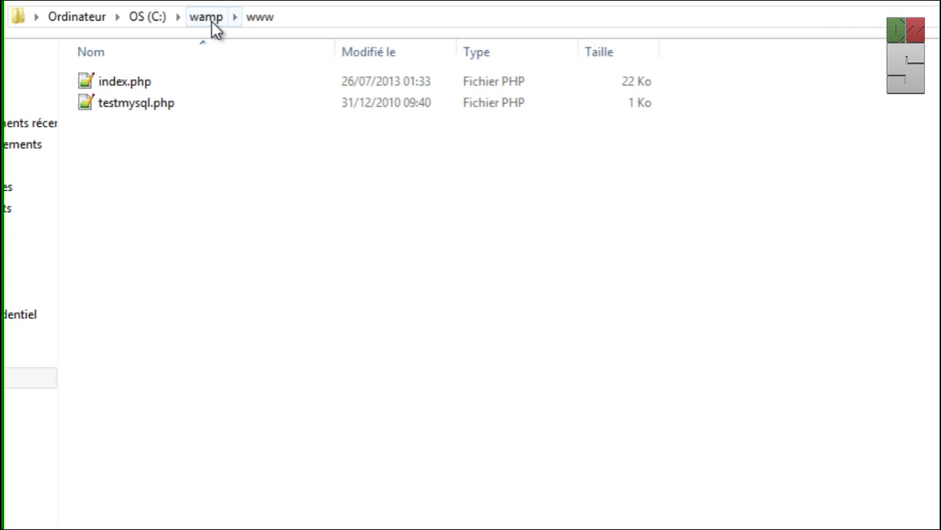
{"action": "left_click", "coordinate": [212, 22]}
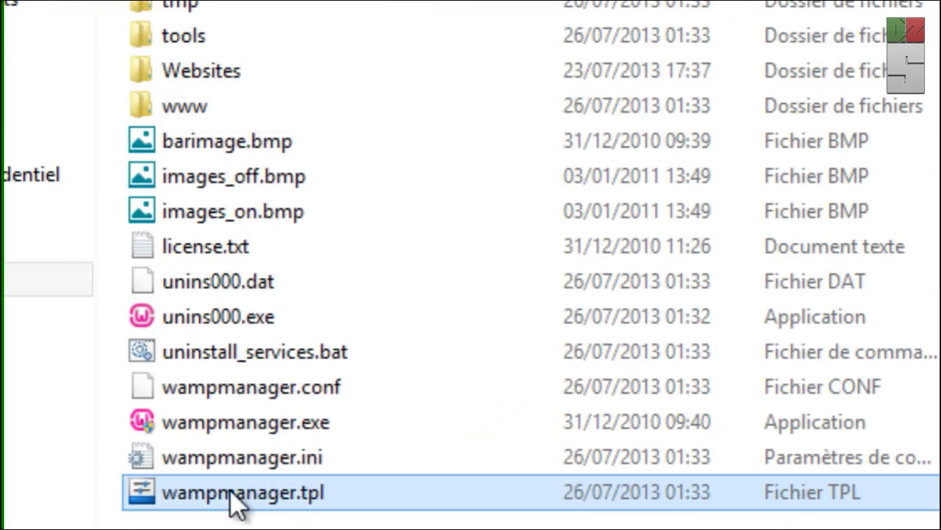
{"action": "right_click", "coordinate": [178, 503]}
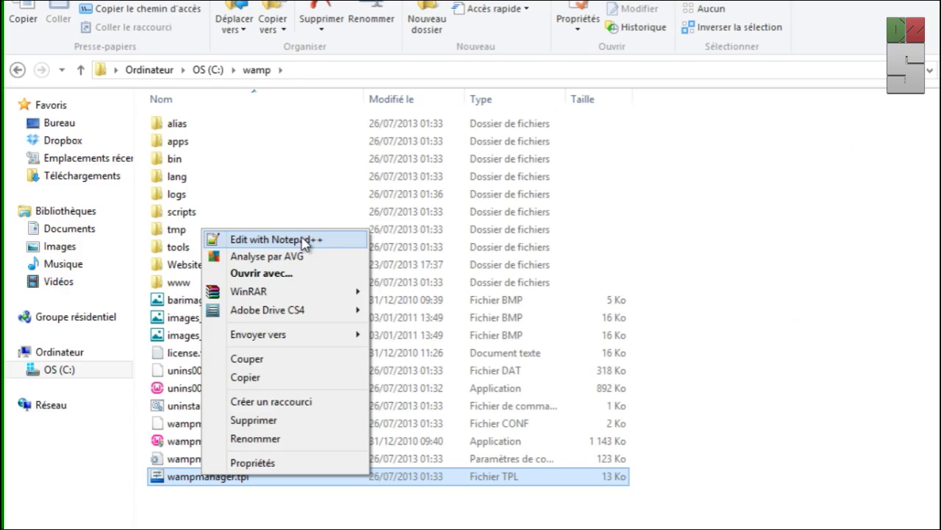
{"action": "left_click", "coordinate": [320, 213]}
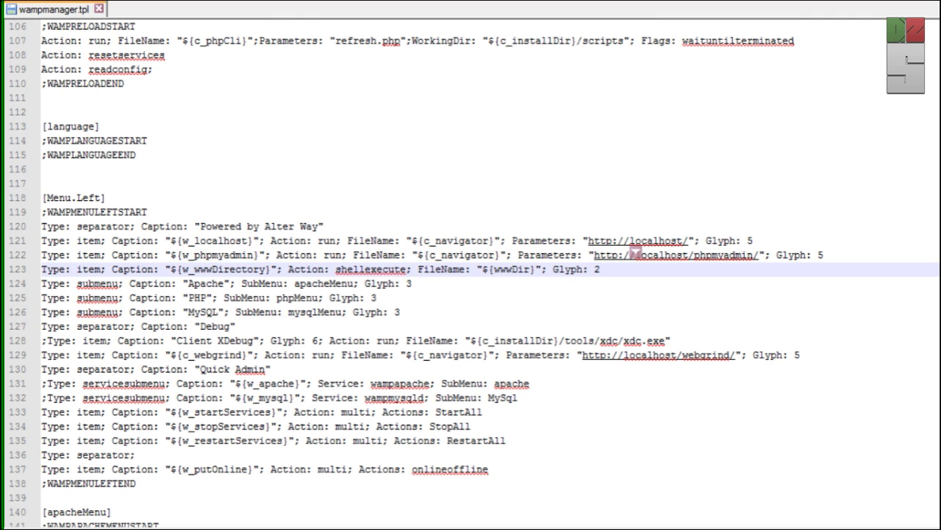
- Add port :82 after localhost in the Localhost and phpMyAdmin menu URLs on lines 121 and 122 of wampmanager.tpl
{"action": "left_click", "coordinate": [688, 240]}
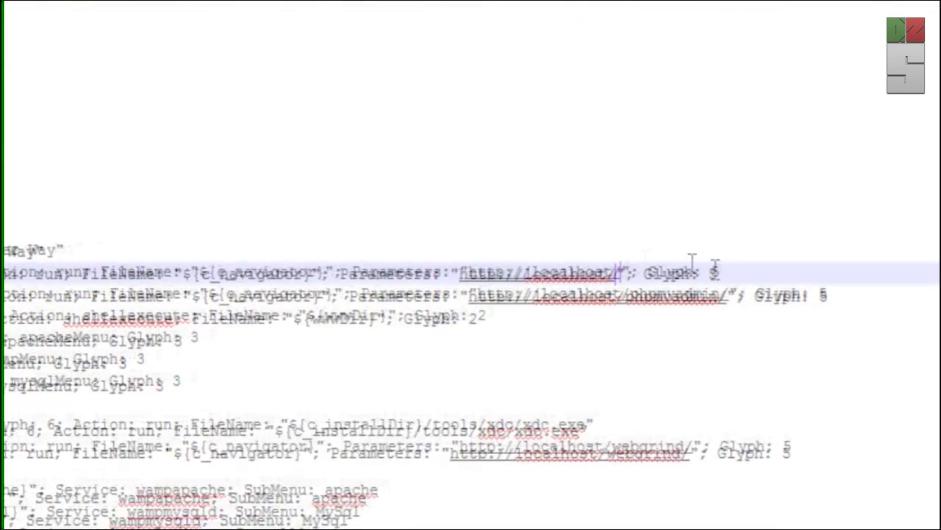
{"action": "type", "text": ":82"}
{"action": "key", "text": "Down"}
{"action": "key", "text": "Left"}
{"action": "key", "text": "Left"}
{"action": "type", "text": ":82"}
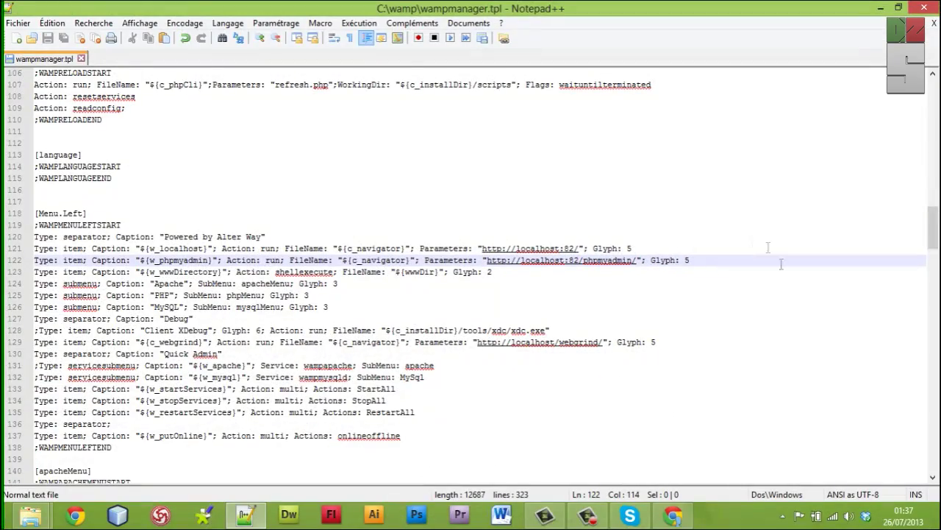
- Refresh WampServer so its menu uses the edited template
{"action": "left_click", "coordinate": [782, 515]}
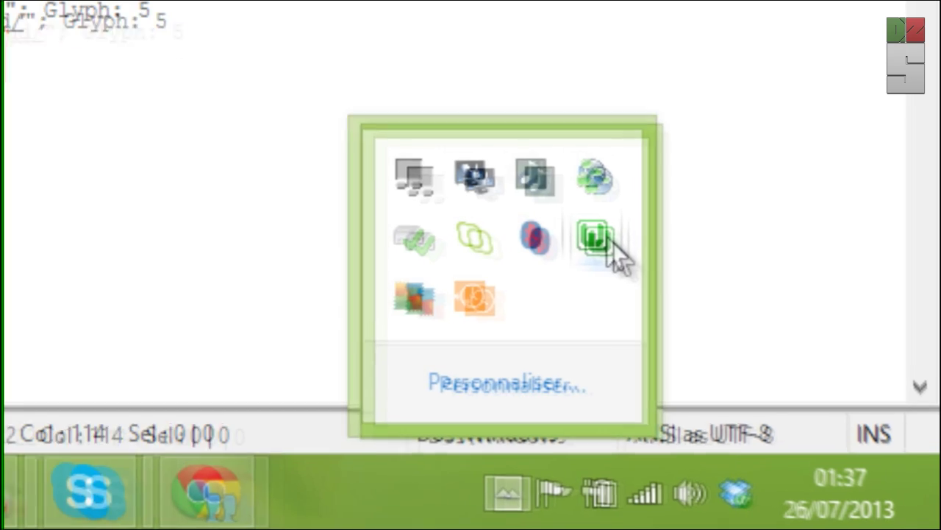
{"action": "right_click", "coordinate": [607, 242]}
{"action": "left_click", "coordinate": [761, 326]}
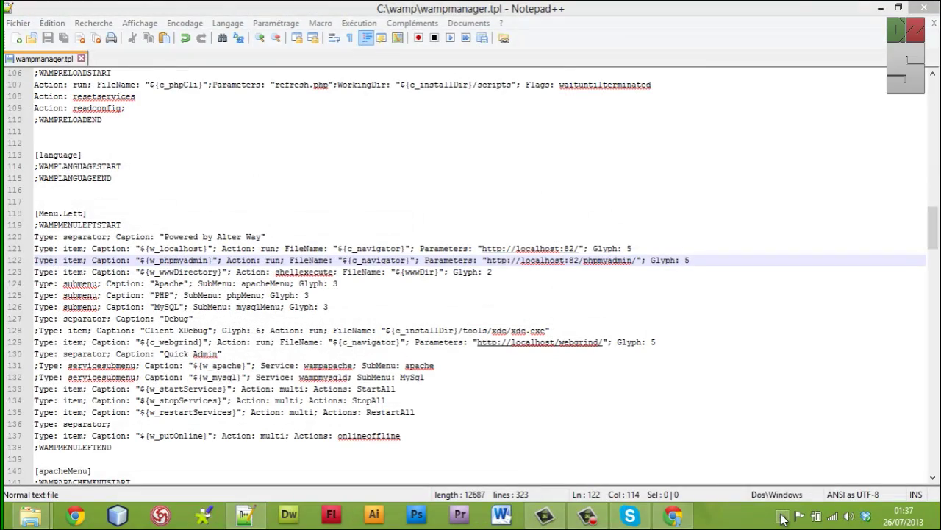
- Open WampServer's Localhost page, check the port in its address and close the older WampServer browser tab
{"action": "left_click", "coordinate": [782, 516]}
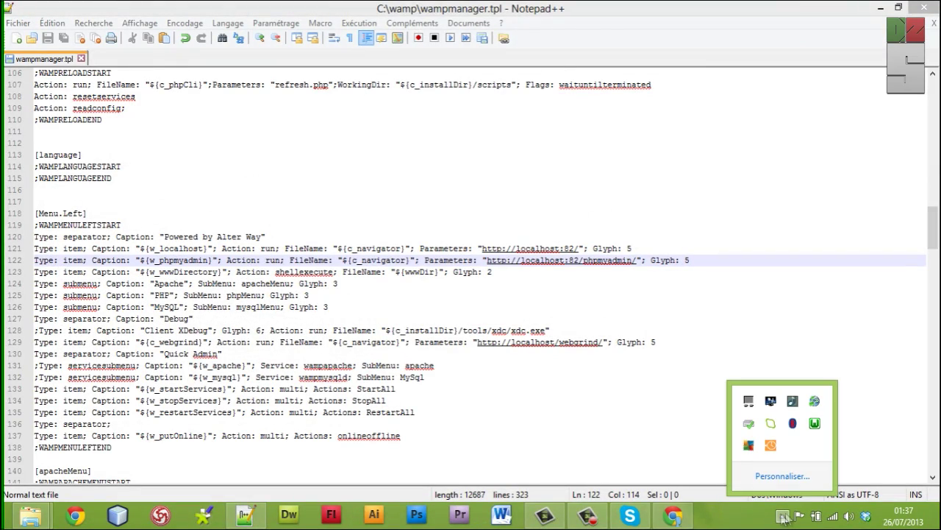
{"action": "left_click", "coordinate": [817, 423]}
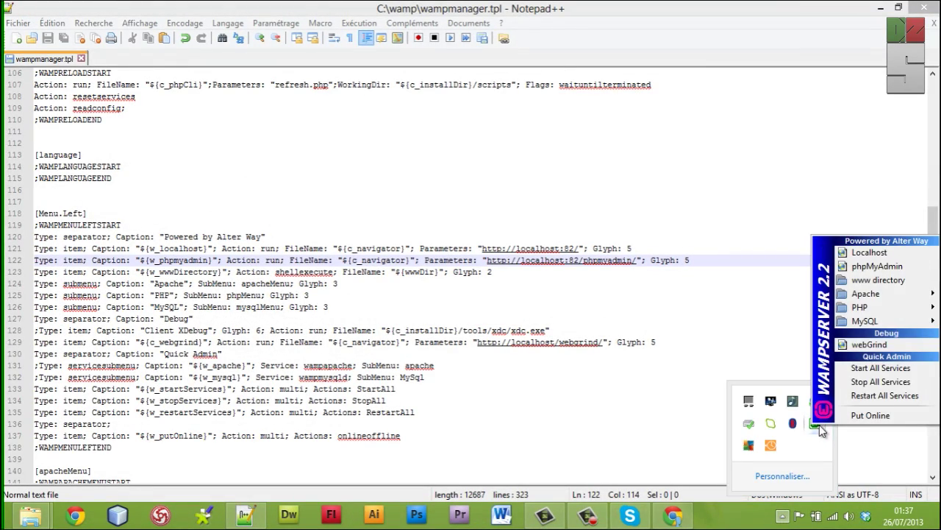
{"action": "left_click", "coordinate": [882, 255]}
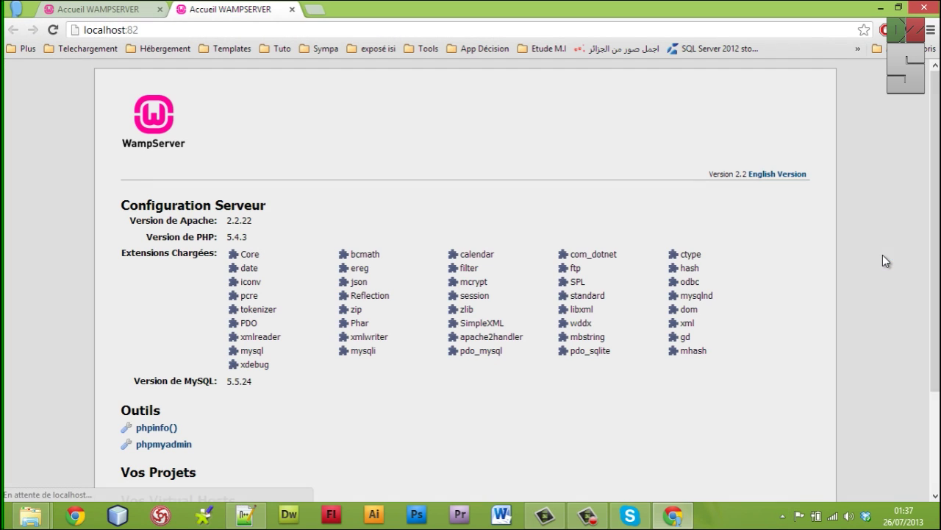
{"action": "left_click", "coordinate": [160, 29]}
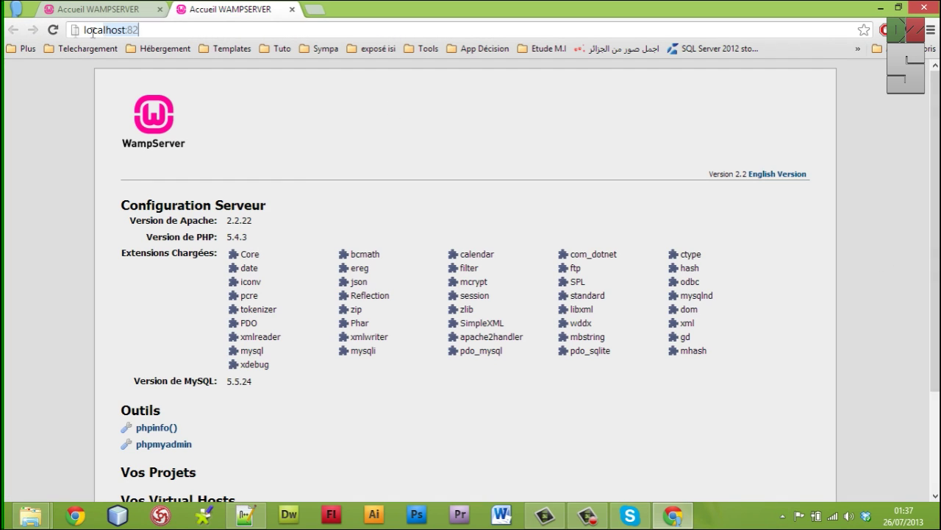
{"action": "left_click", "coordinate": [160, 9]}
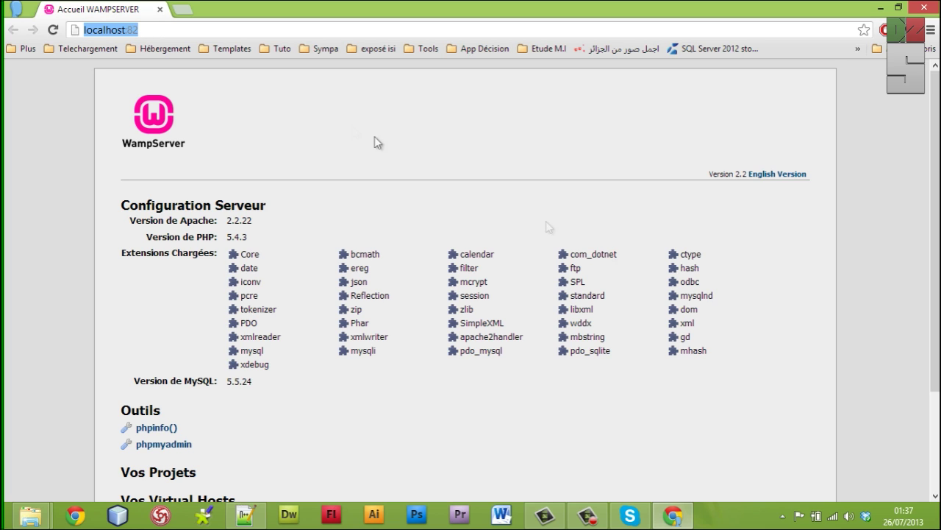
- Open phpMyAdmin from WampServer, check the host and port in its address and close its browser tab
{"action": "left_click", "coordinate": [782, 517]}
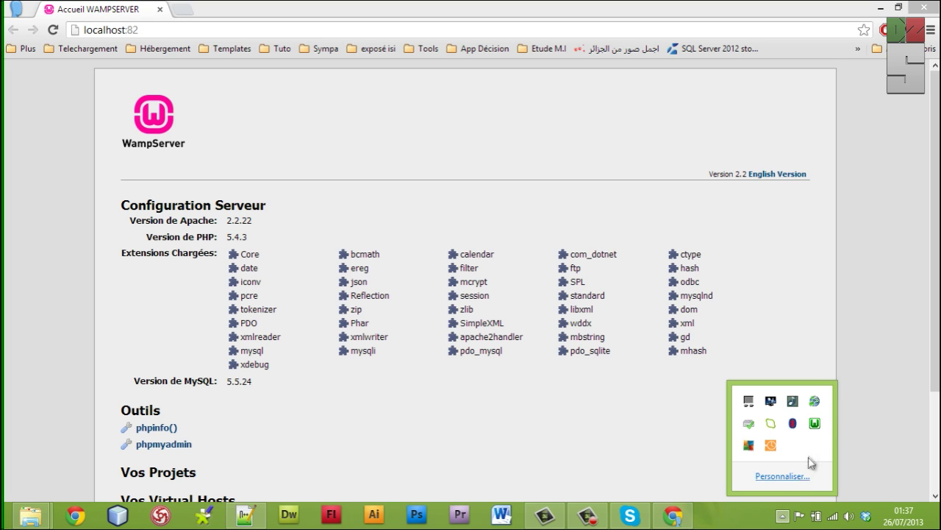
{"action": "left_click", "coordinate": [814, 424]}
{"action": "left_click", "coordinate": [882, 265]}
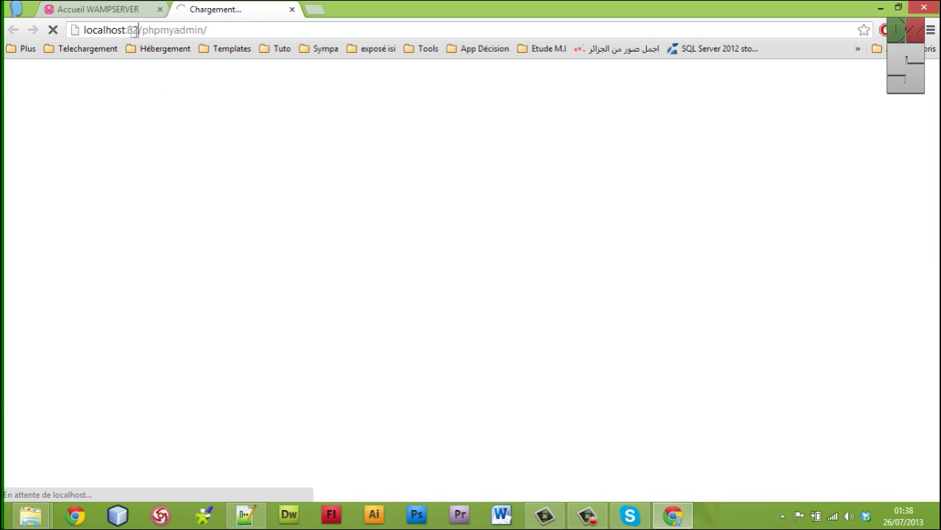
{"action": "left_click_drag", "start_coordinate": [137, 32], "coordinate": [84, 31]}
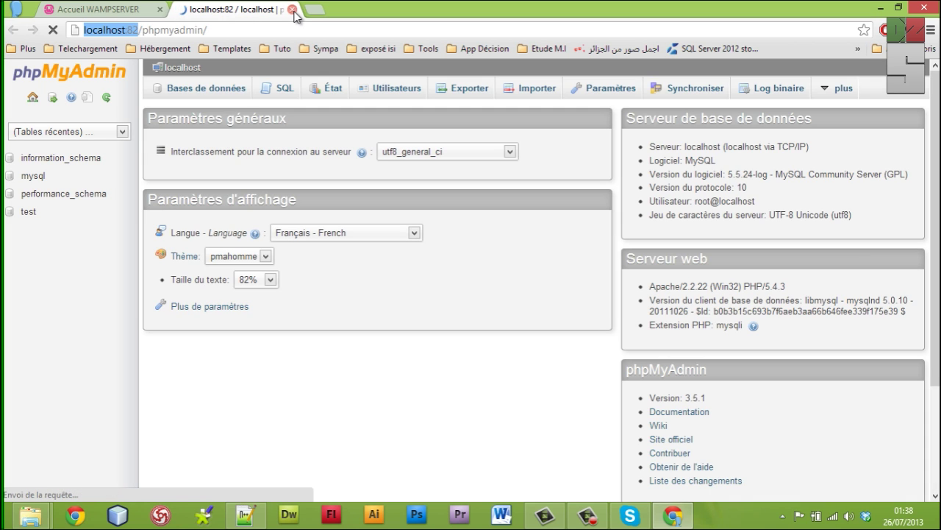
{"action": "left_click", "coordinate": [293, 10]}
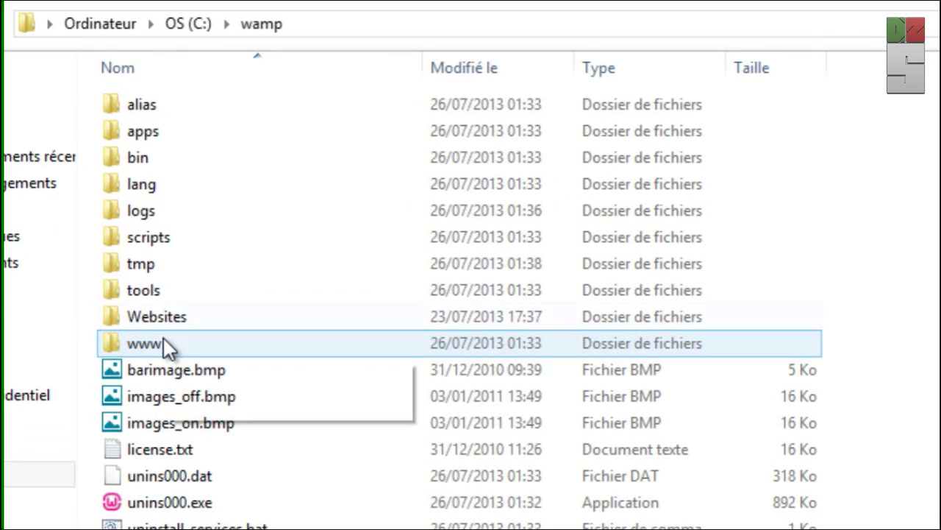
{"action": "double_click", "coordinate": [147, 290]}
{"action": "right_click", "coordinate": [200, 246]}
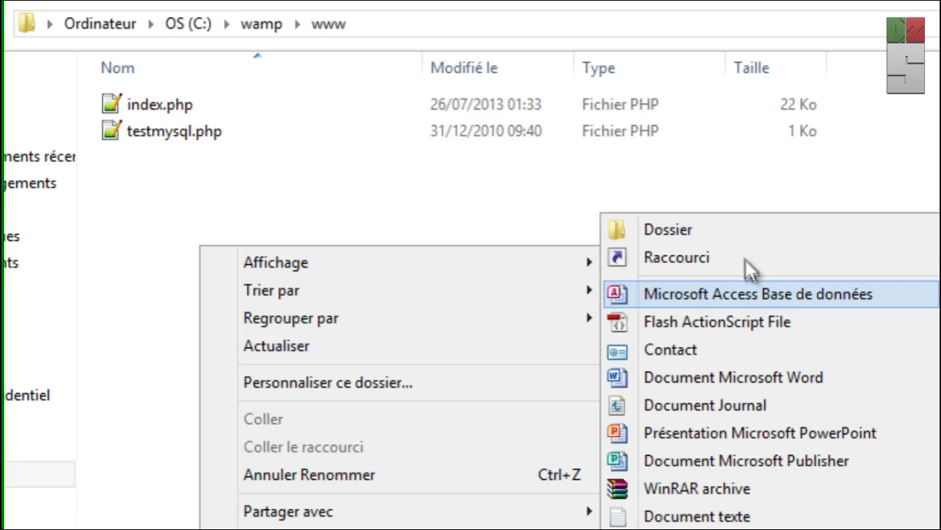
{"action": "left_click", "coordinate": [738, 234]}
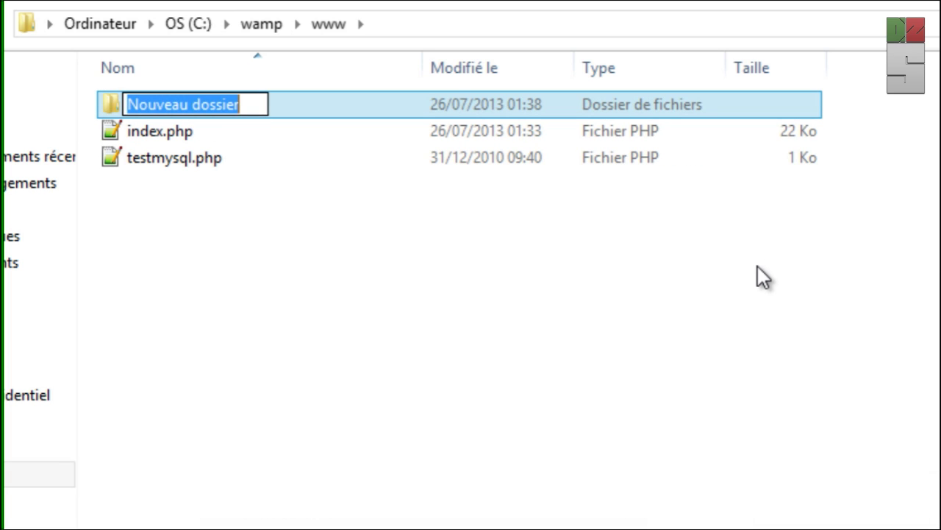
{"action": "type", "text": "webApp"}
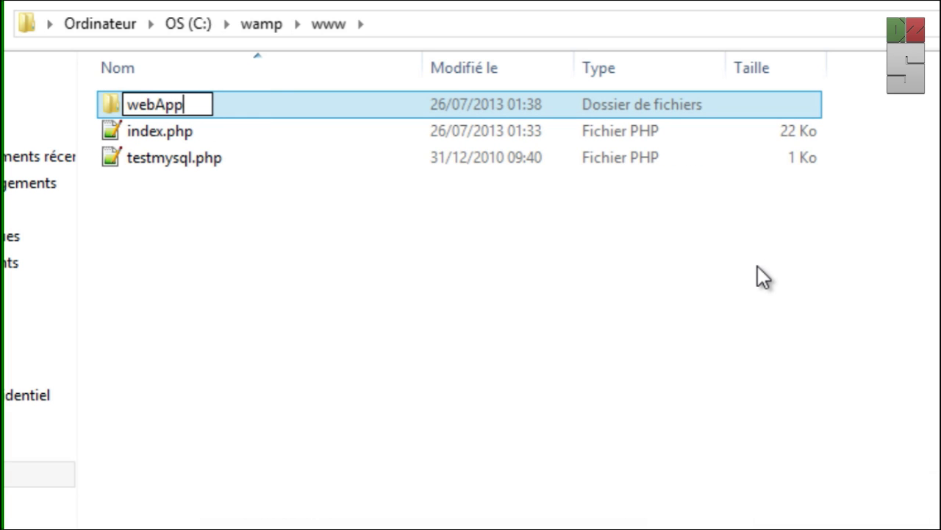
{"action": "type", "text": "1"}
{"action": "left_click", "coordinate": [505, 257]}
- Create a text document in the webApp1 folder, rename it index.php and open it for editing
{"action": "double_click", "coordinate": [194, 111]}
{"action": "right_click", "coordinate": [206, 189]}
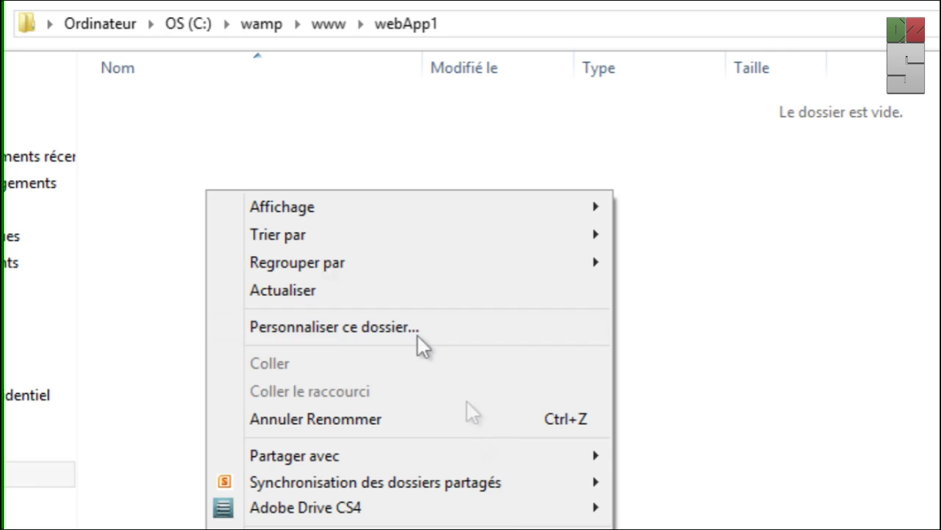
{"action": "left_click", "coordinate": [723, 460]}
{"action": "type", "text": "index."}
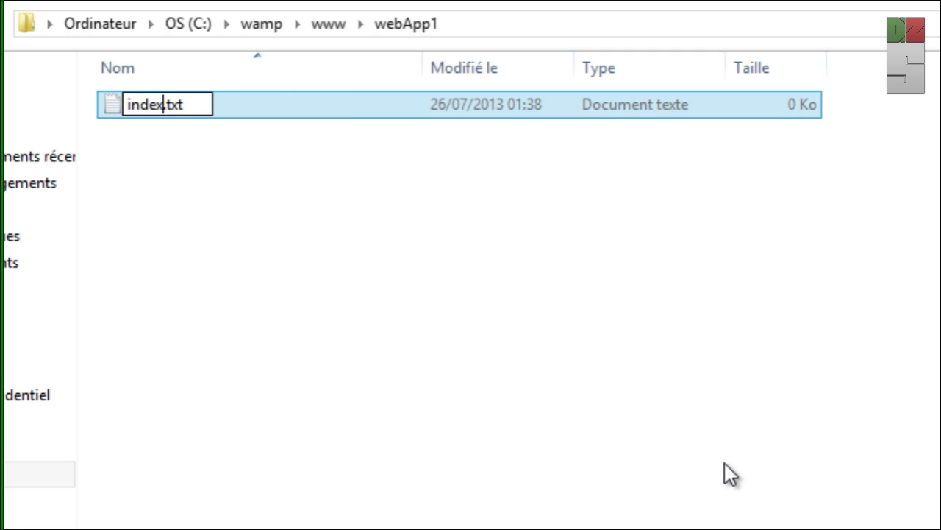
{"action": "type", "text": "php"}
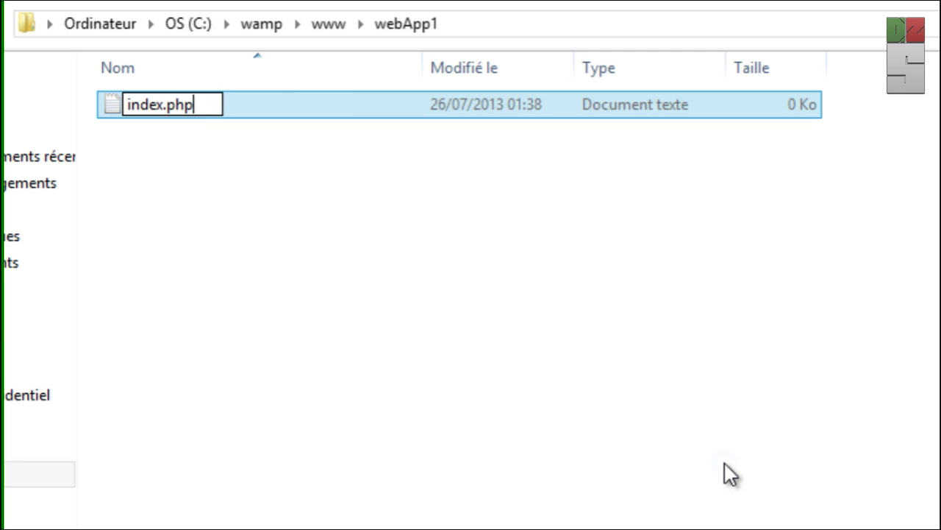
{"action": "key", "text": "Return"}
{"action": "key", "text": "Return"}
{"action": "key", "text": "Return"}
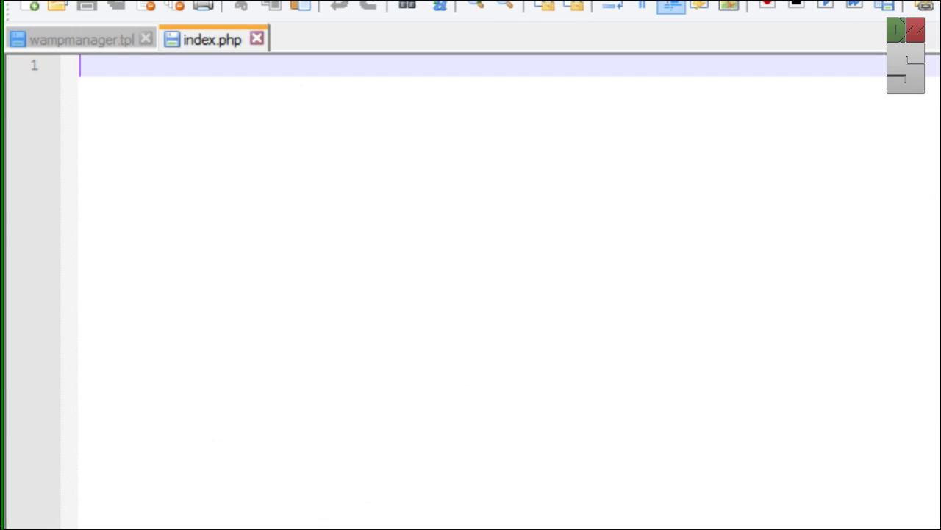
- Write a PHP block in index.php containing the statement echo 'Project 1';
{"action": "type", "text": "<?php"}
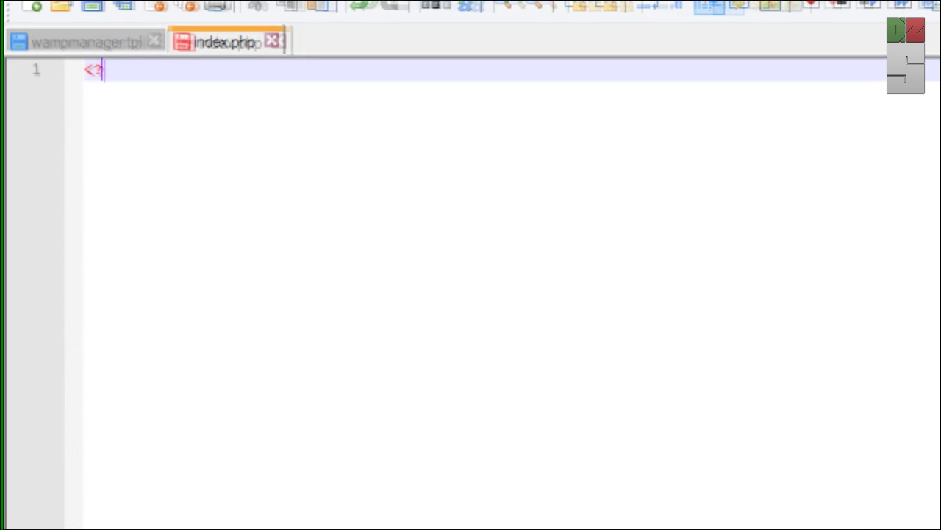
{"action": "key", "text": "Return"}
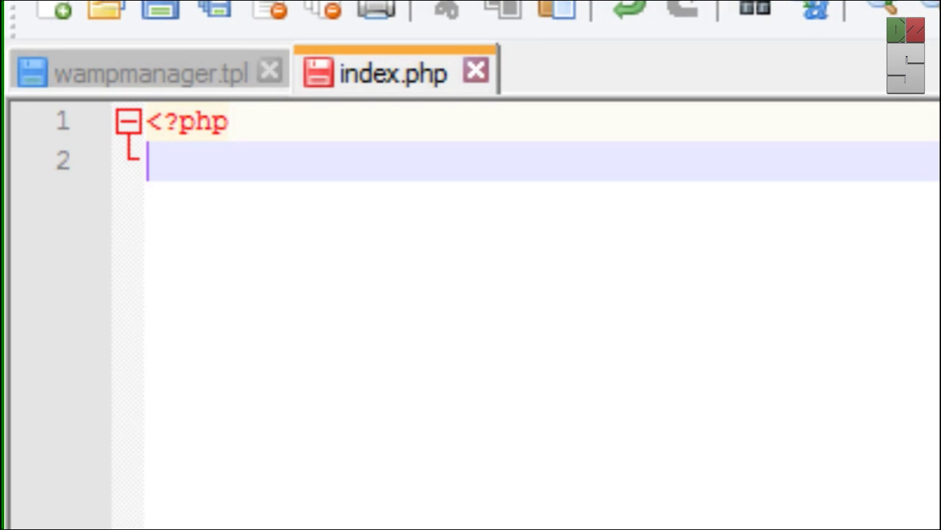
{"action": "type", "text": "echo '';"}
{"action": "key", "text": "Left"}
{"action": "key", "text": "Left"}
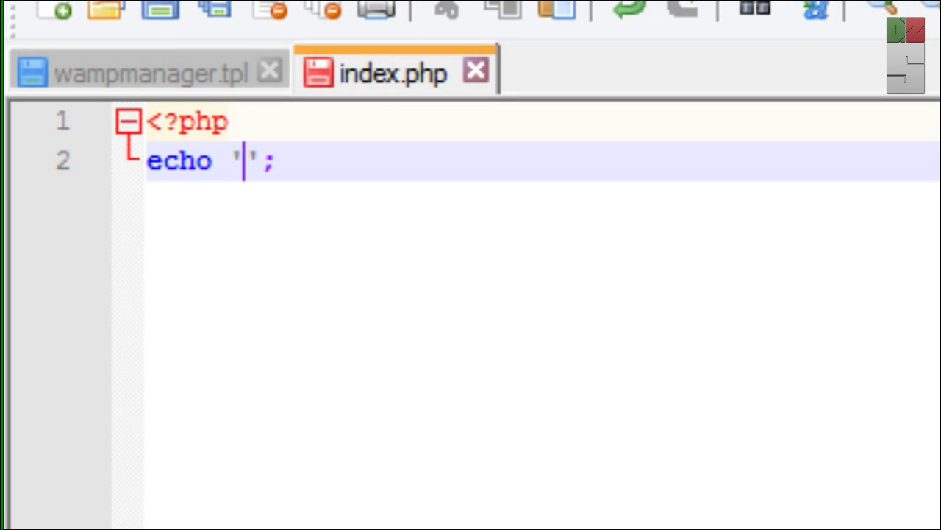
{"action": "type", "text": "Project 1"}
{"action": "key", "text": "End"}
{"action": "key", "text": "Return"}
{"action": "type", "text": "?>"}
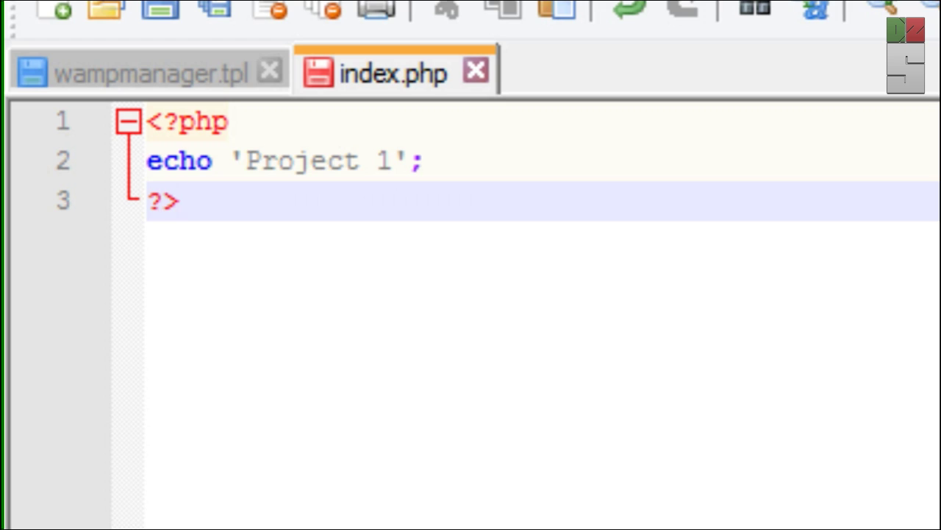
- Close index.php with its changes saved, close wampmanager.tpl and exit the text editor
{"action": "left_click", "coordinate": [147, 60]}
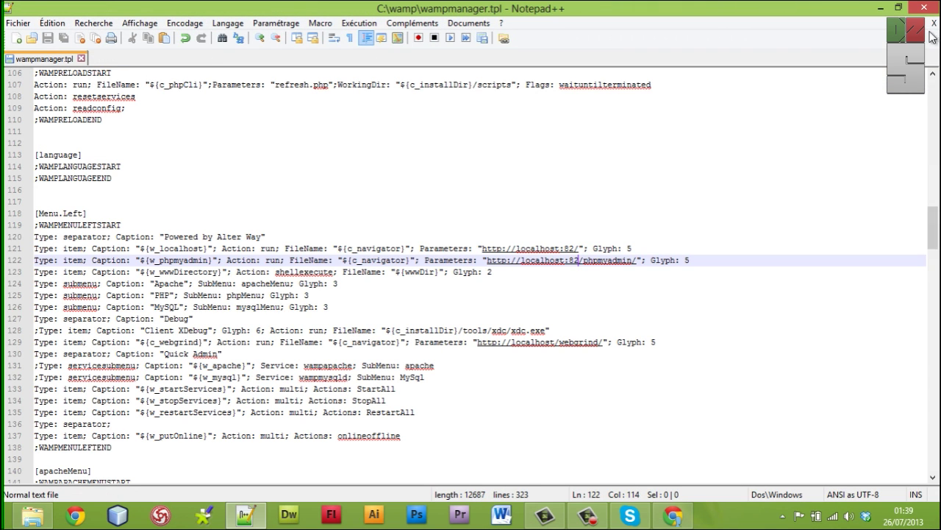
{"action": "left_click", "coordinate": [934, 23]}
{"action": "left_click", "coordinate": [925, 7]}
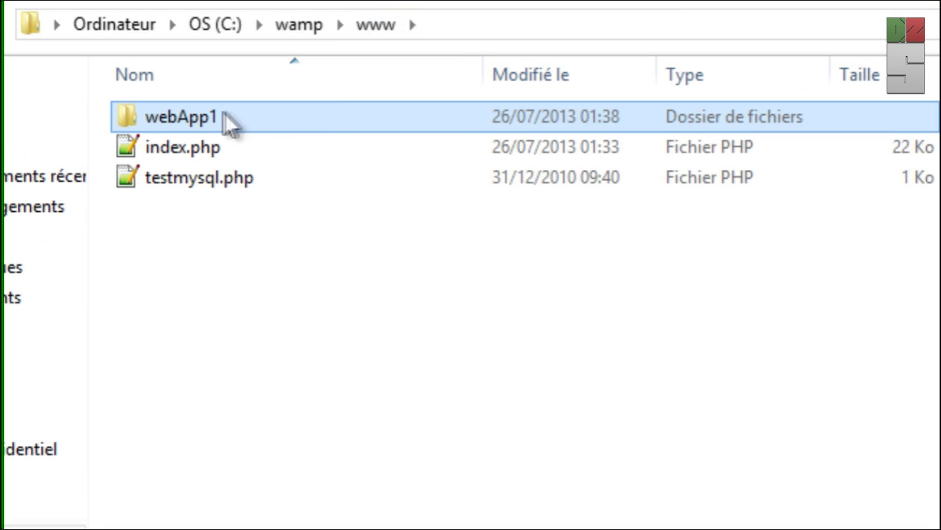
- Duplicate the webApp1 folder inside C:\wamp\www and rename the copy webApp2
{"action": "key", "text": "ctrl+v"}
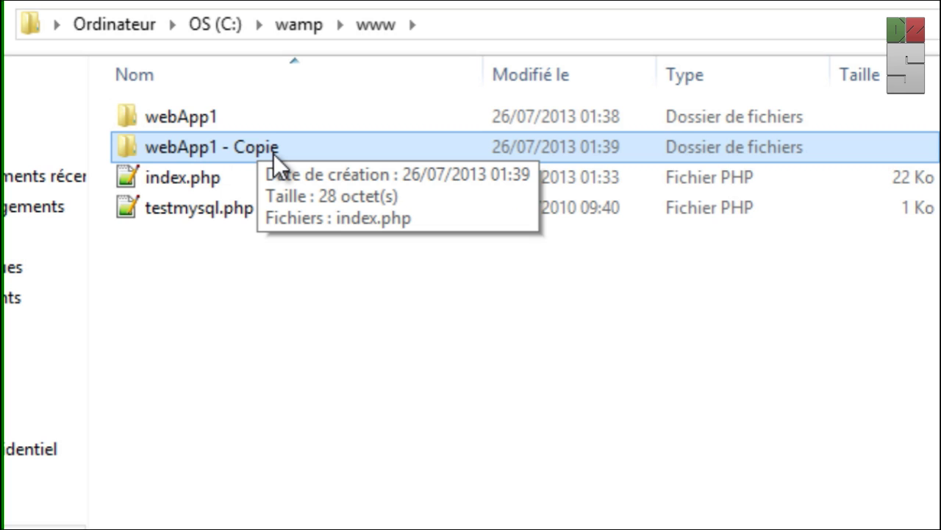
{"action": "key", "text": "F2"}
{"action": "key", "text": "End"}
{"action": "key", "text": "BackSpace"}
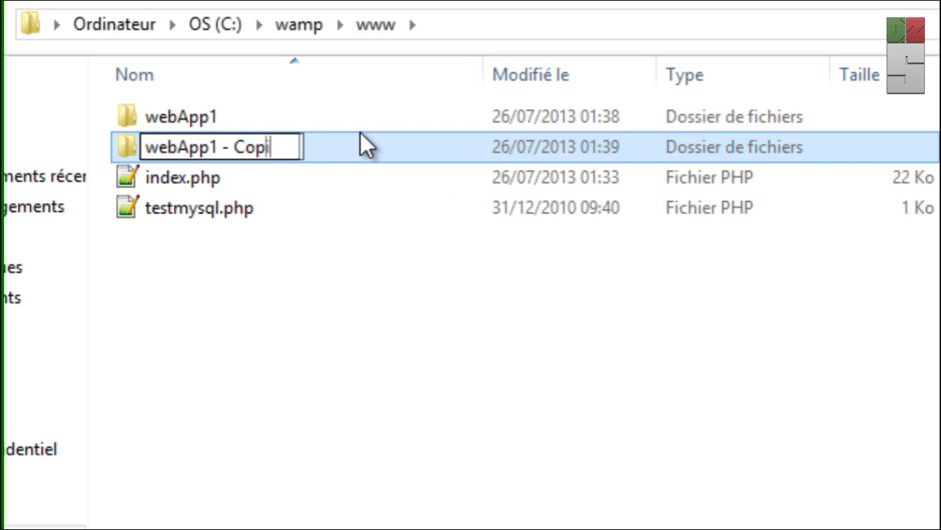
{"action": "key", "text": "BackSpace"}
{"action": "key", "text": "BackSpace"}
{"action": "key", "text": "BackSpace"}
{"action": "key", "text": "BackSpace"}
{"action": "key", "text": "BackSpace"}
{"action": "key", "text": "BackSpace"}
{"action": "key", "text": "BackSpace"}
{"action": "key", "text": "BackSpace"}
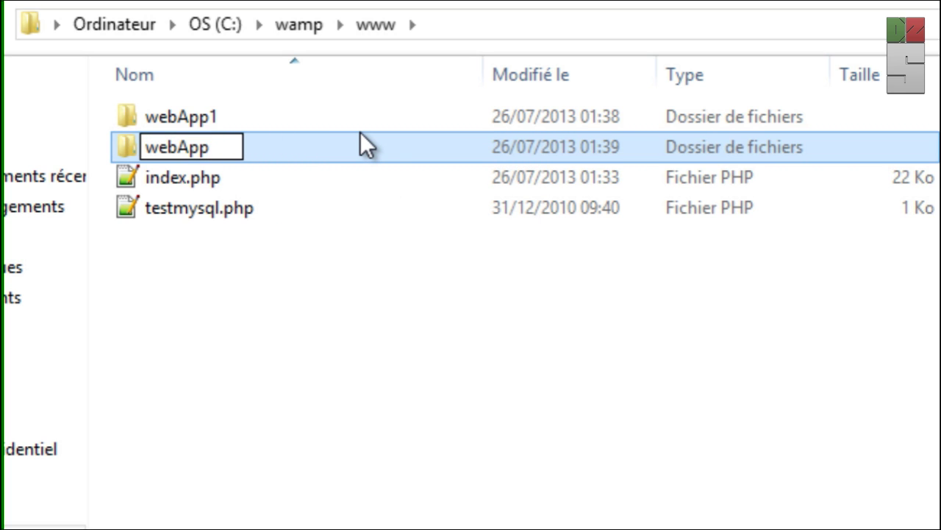
{"action": "type", "text": "2"}
{"action": "key", "text": "Return"}
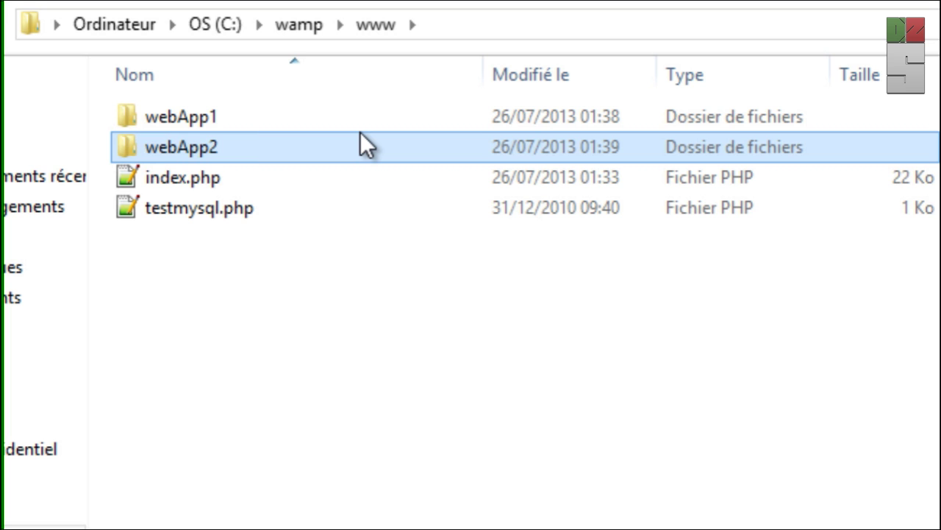
- Change the echoed text in webApp2's index.php to 'Project 2', save the file and exit the text editor
{"action": "double_click", "coordinate": [361, 134]}
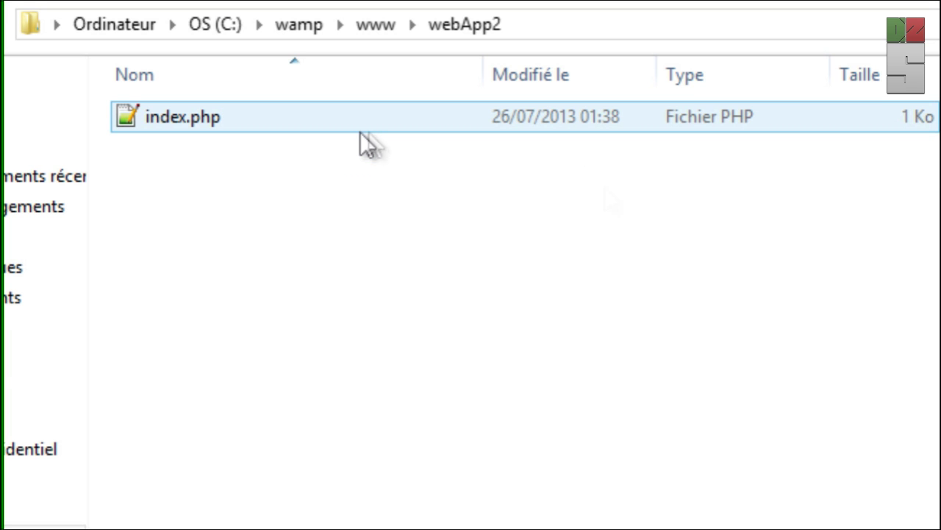
{"action": "double_click", "coordinate": [360, 132]}
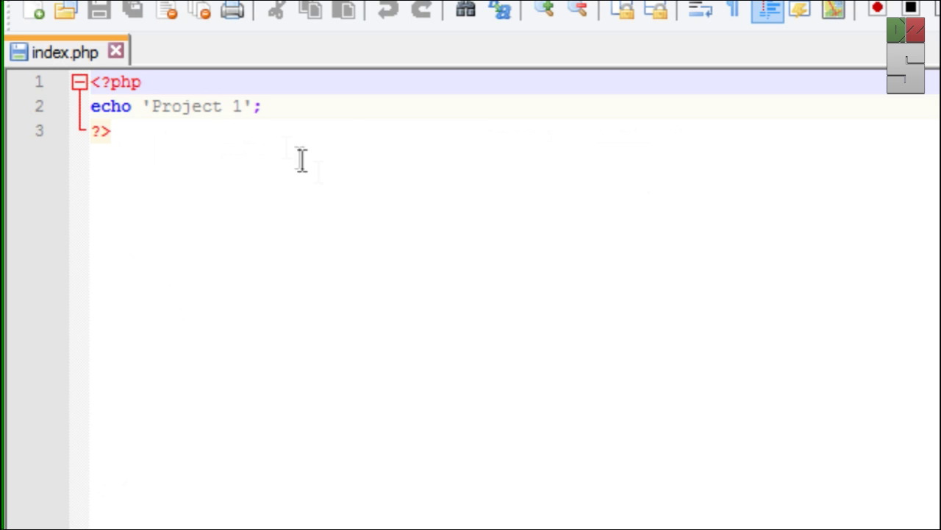
{"action": "left_click", "coordinate": [231, 106]}
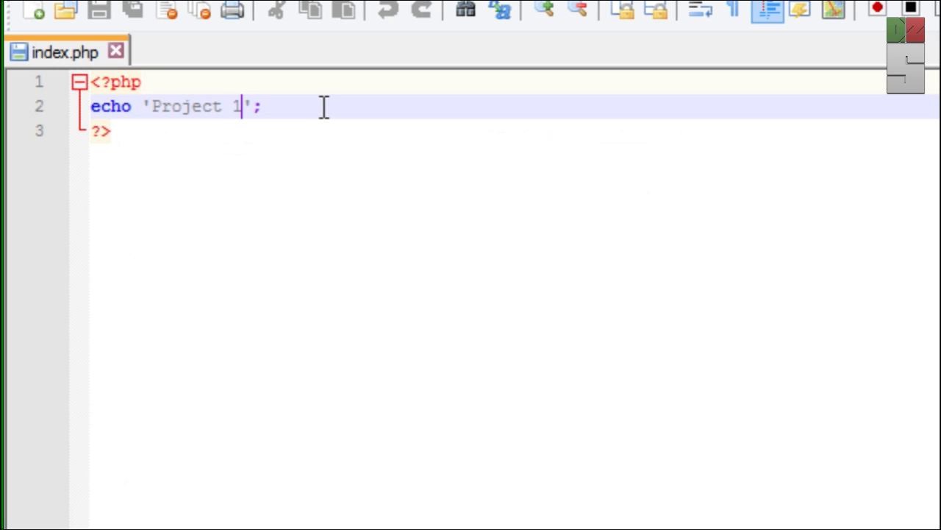
{"action": "key", "text": "BackSpace"}
{"action": "key", "text": "ctrl+s"}
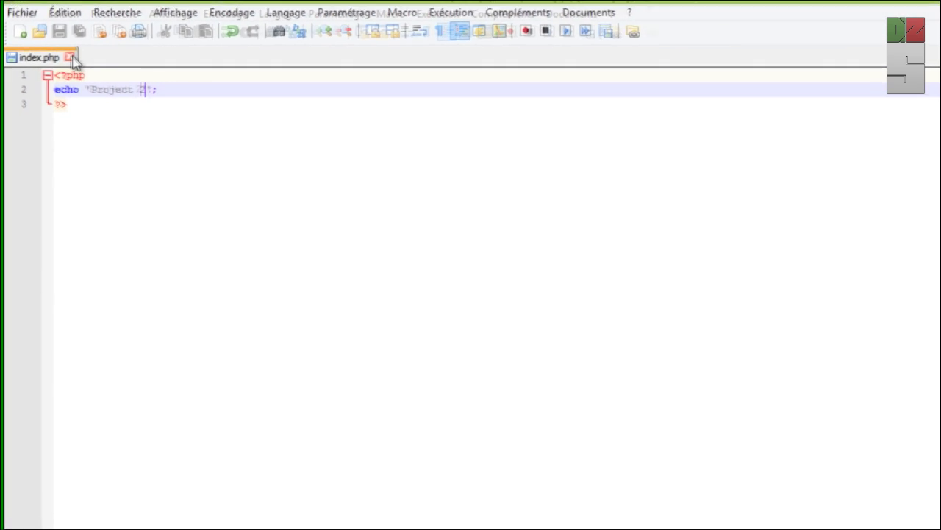
{"action": "left_click", "coordinate": [73, 57]}
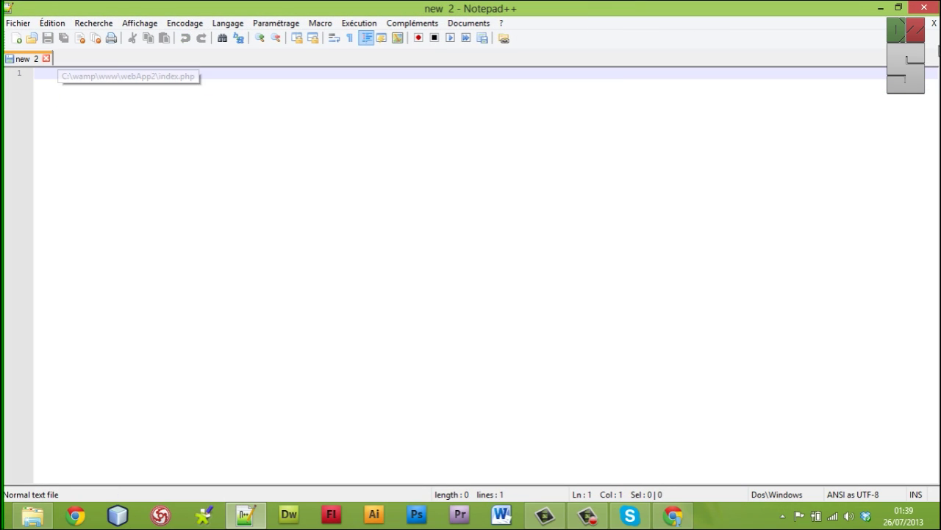
{"action": "left_click", "coordinate": [923, 8]}
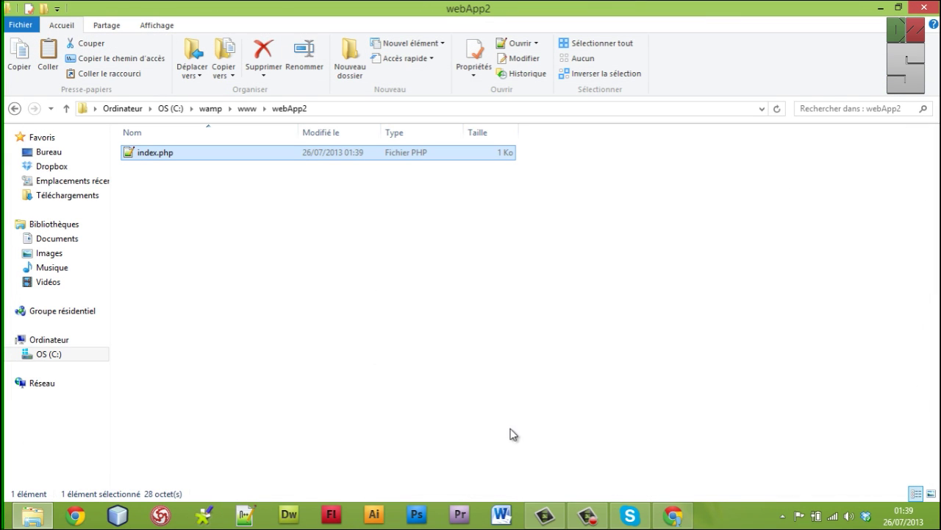
- Switch to Chrome, reload the WampServer home page at localhost:82 and open the webApp1 project
{"action": "left_click", "coordinate": [674, 517]}
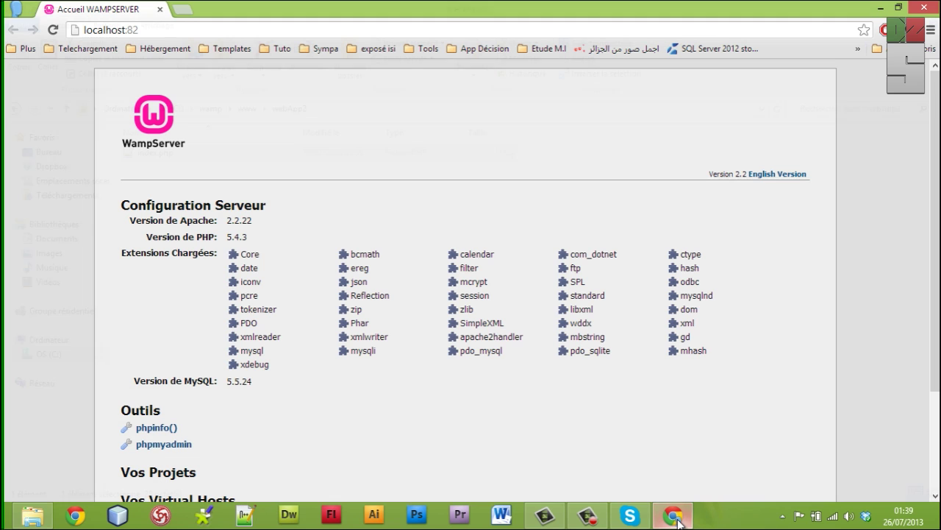
{"action": "left_click", "coordinate": [52, 30]}
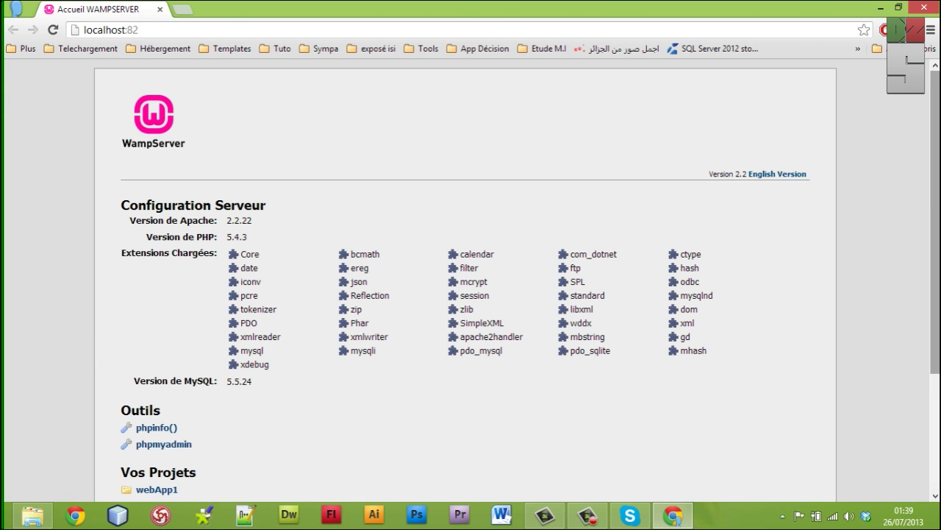
{"action": "scroll", "coordinate": [470, 280], "scroll_direction": "down", "scroll_amount": 1}
{"action": "scroll", "coordinate": [302, 329], "scroll_direction": "down", "scroll_amount": 2}
{"action": "left_click", "coordinate": [156, 323]}
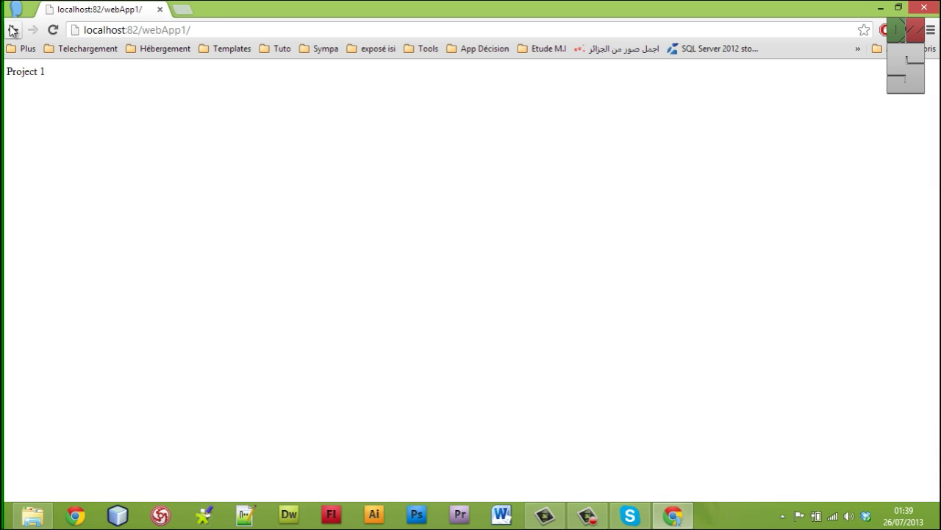
- Check the webApp2 project page and its address from the WampServer home page, and return to the home page
{"action": "left_click", "coordinate": [13, 30]}
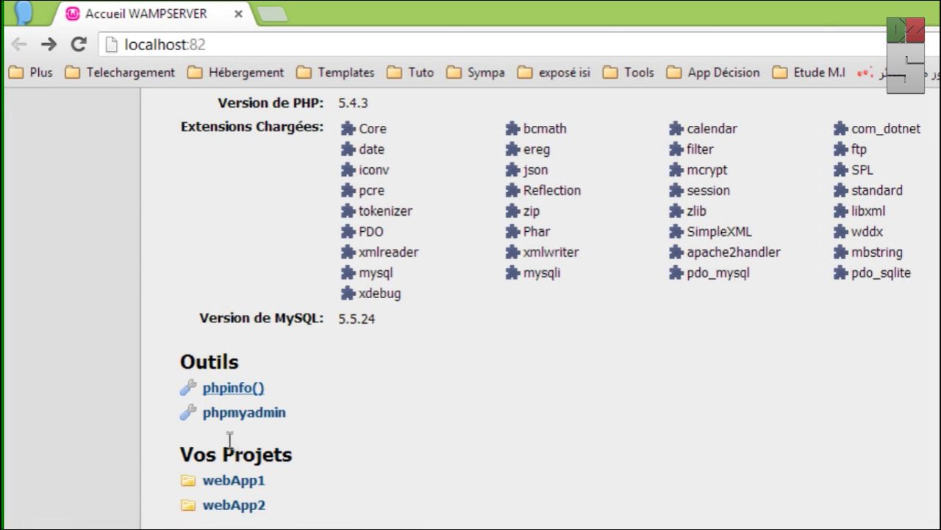
{"action": "left_click", "coordinate": [234, 505]}
{"action": "left_click_drag", "start_coordinate": [26, 103], "coordinate": [211, 44]}
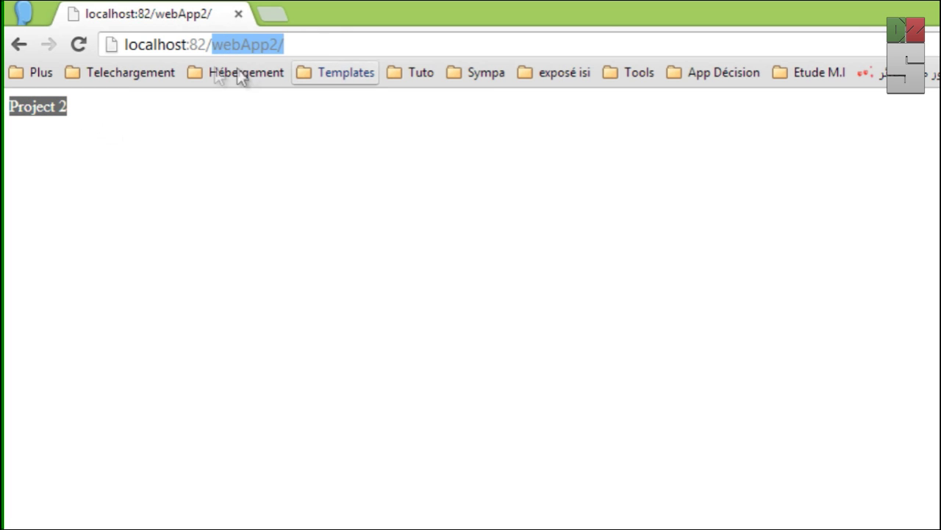
{"action": "left_click", "coordinate": [20, 43]}
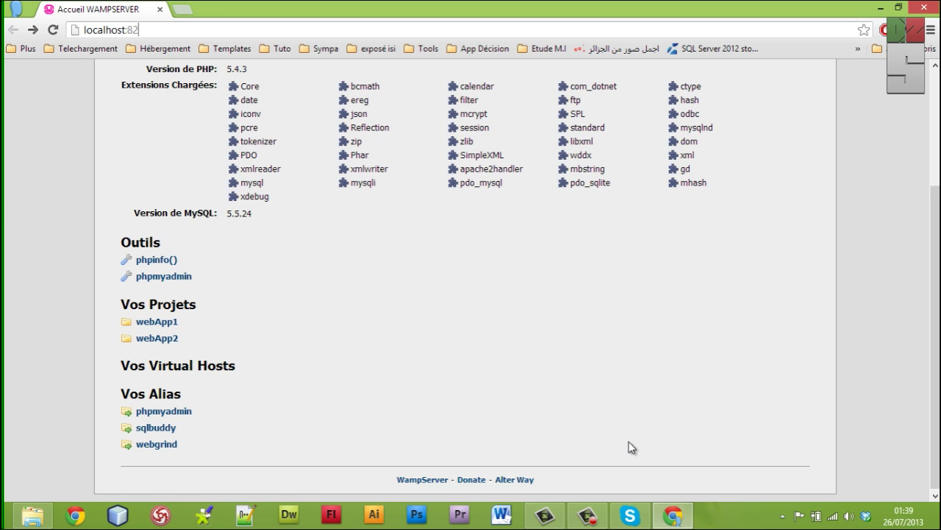
- Open wampmanager.tpl from C:\wamp in Notepad++ and copy the Apache submenu line in the [Menu.Left] section
{"action": "left_click", "coordinate": [37, 519]}
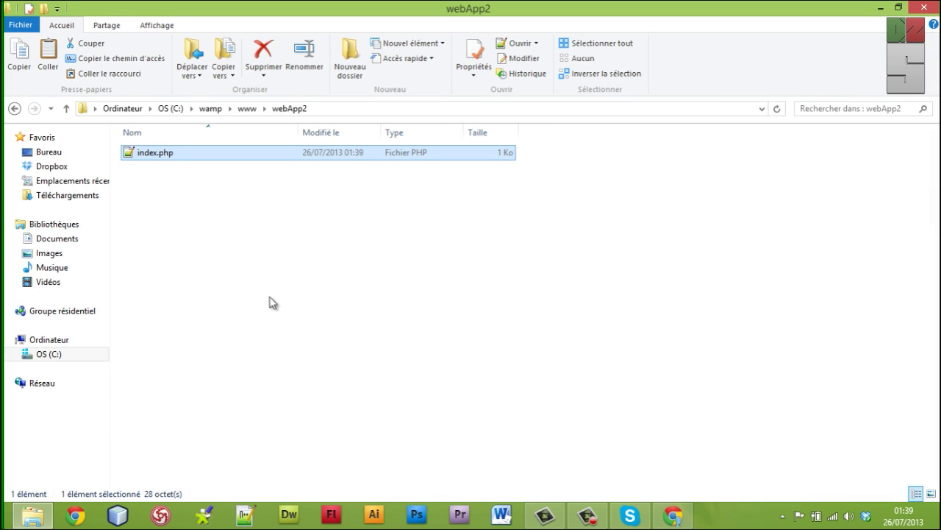
{"action": "left_click", "coordinate": [210, 108]}
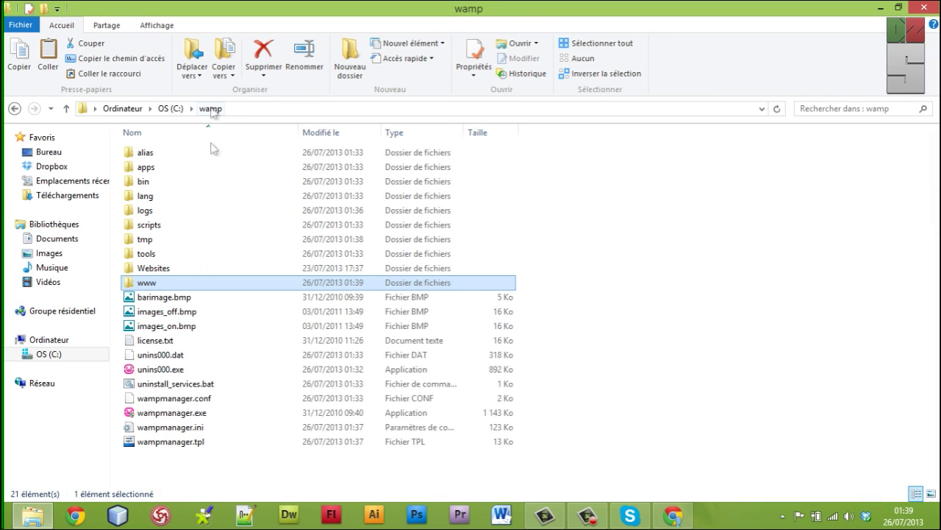
{"action": "right_click", "coordinate": [151, 446]}
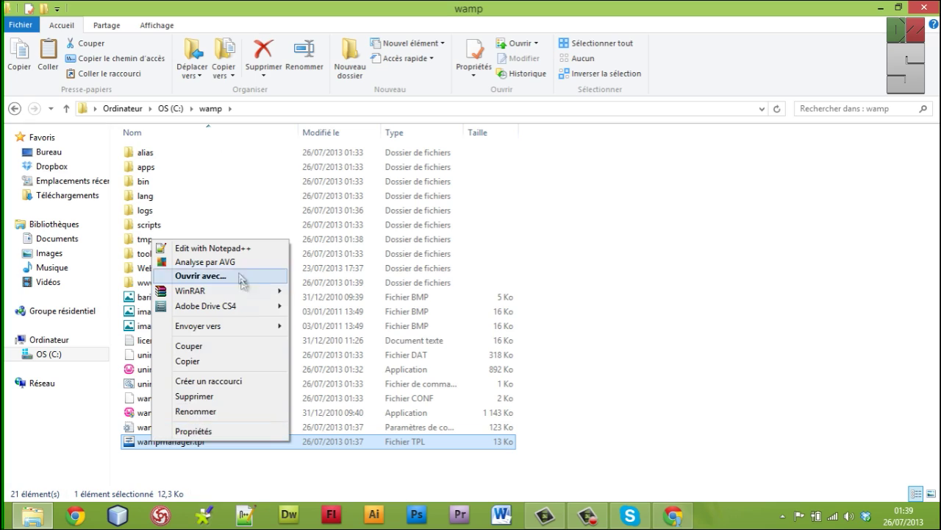
{"action": "left_click", "coordinate": [235, 248]}
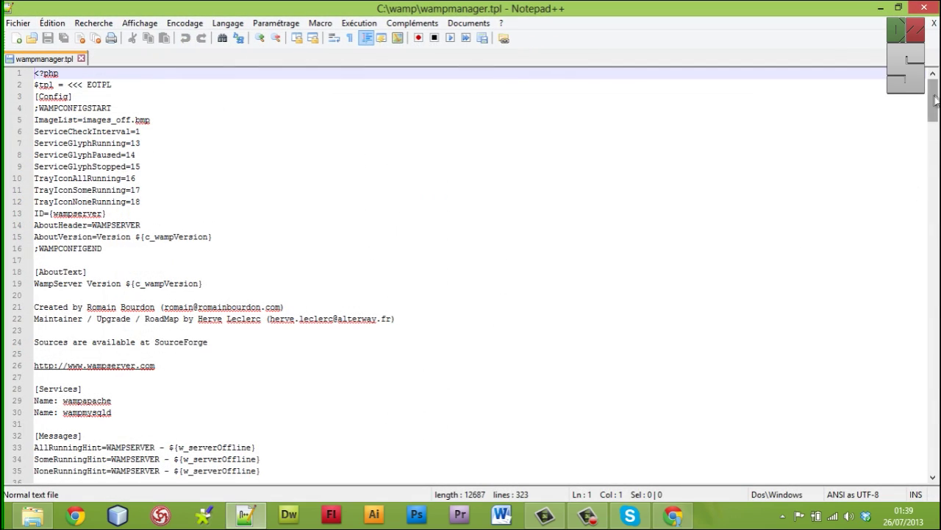
{"action": "left_click_drag", "start_coordinate": [933, 101], "coordinate": [928, 237]}
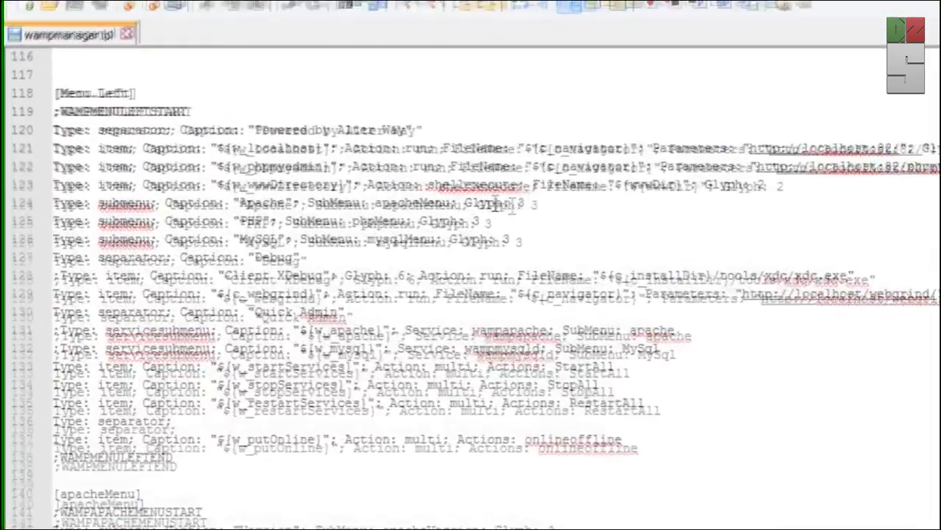
{"action": "left_click", "coordinate": [338, 167]}
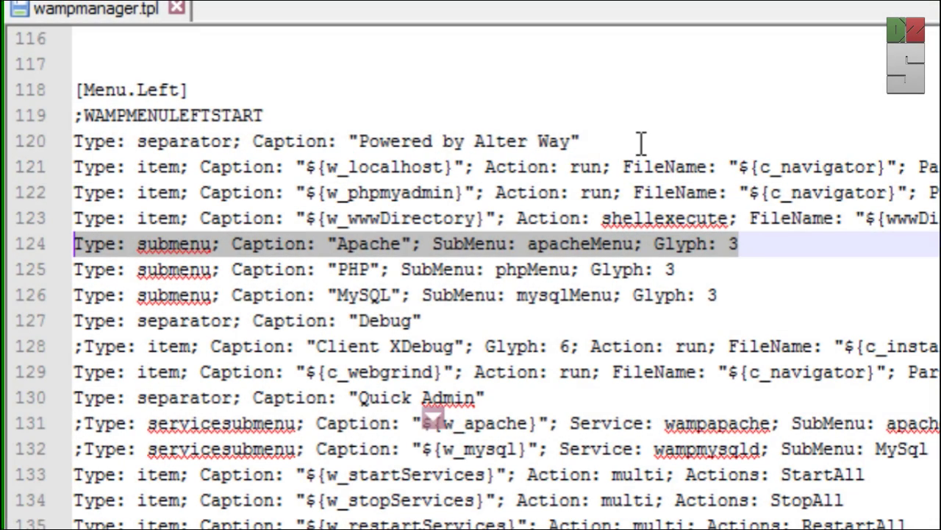
{"action": "left_click", "coordinate": [641, 142]}
{"action": "left_click", "coordinate": [723, 119]}
{"action": "key", "text": "Return"}
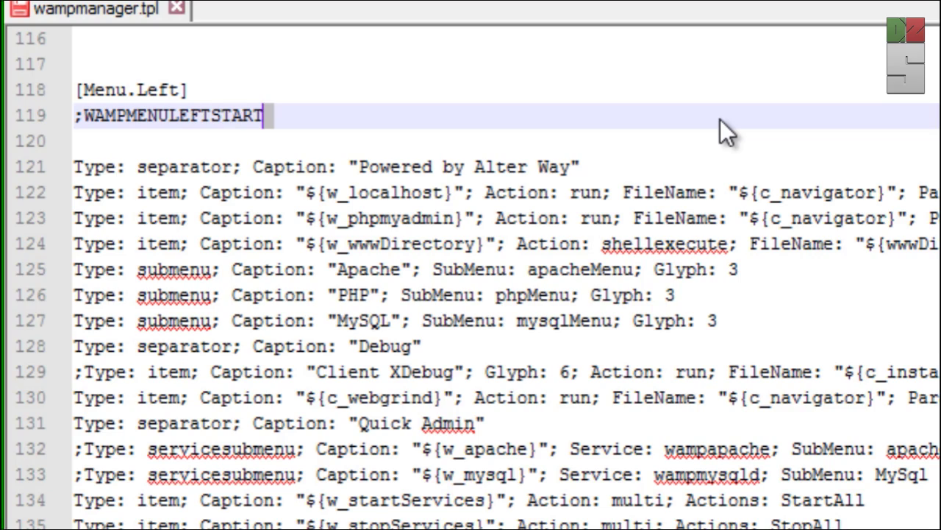
{"action": "key", "text": "Delete"}
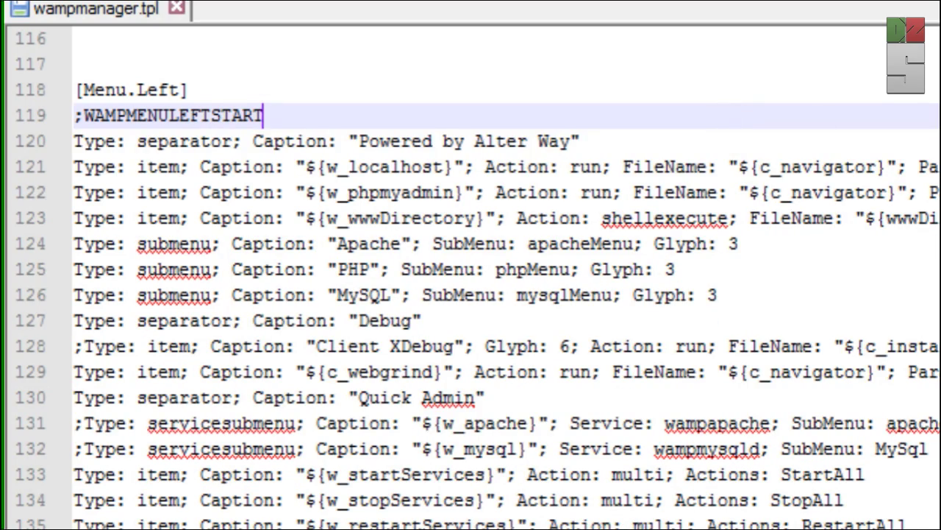
- Insert a copy of the Apache submenu line directly below the "Powered by Alter Way" separator line
{"action": "left_click", "coordinate": [632, 142]}
{"action": "key", "text": "Return"}
{"action": "type", "text": "Type: submenu; Caption: \"Apache\"; SubMenu: apacheMenu; Glyph: 3"}
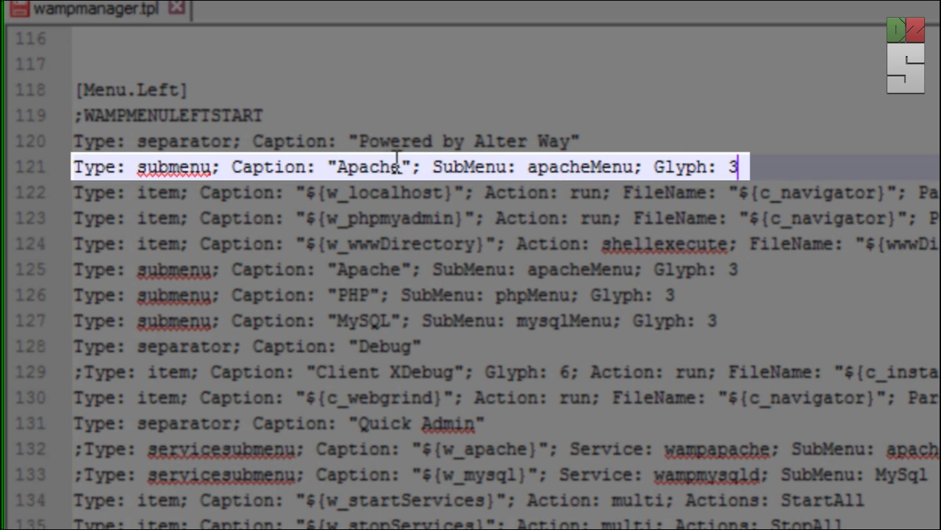
- Set the inserted submenu line's caption to "My Applications" and its SubMenu to myAppsMenu
{"action": "left_click", "coordinate": [399, 166]}
{"action": "double_click", "coordinate": [374, 166]}
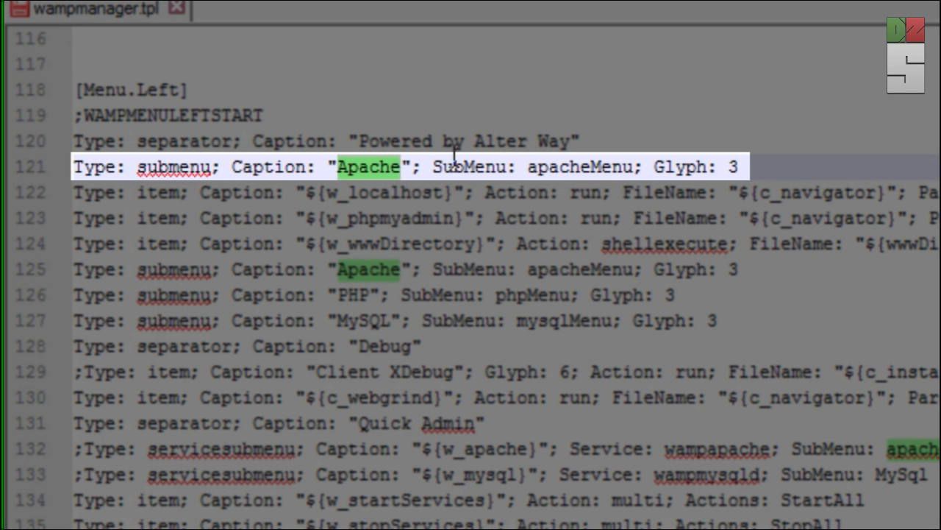
{"action": "type", "text": "M"}
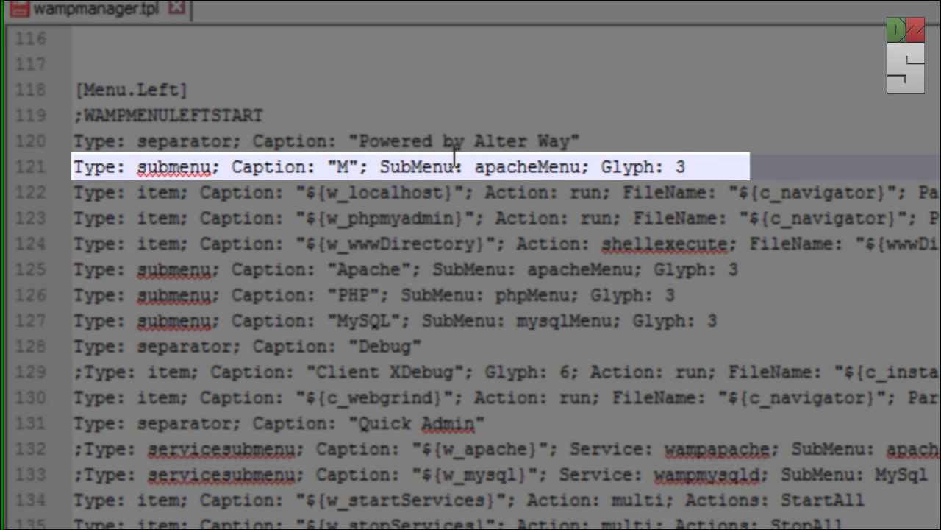
{"action": "type", "text": "y "}
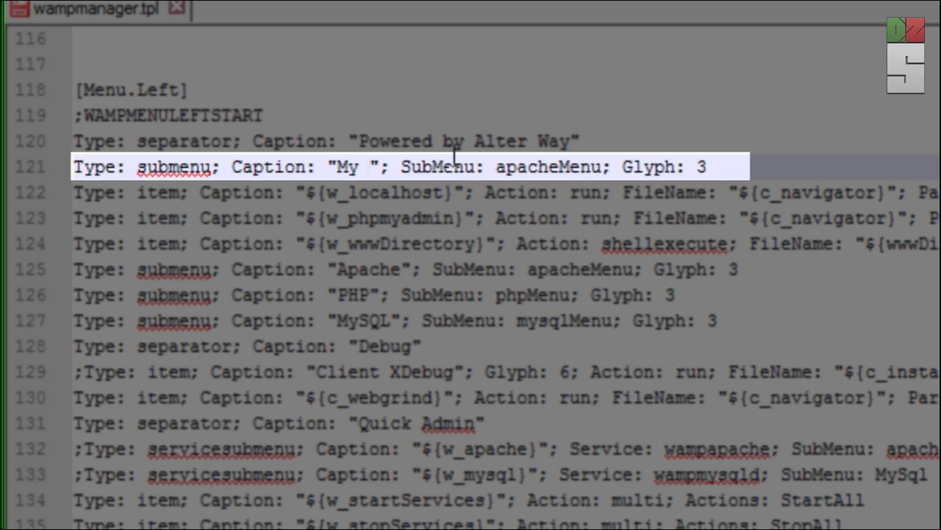
{"action": "type", "text": "Applica"}
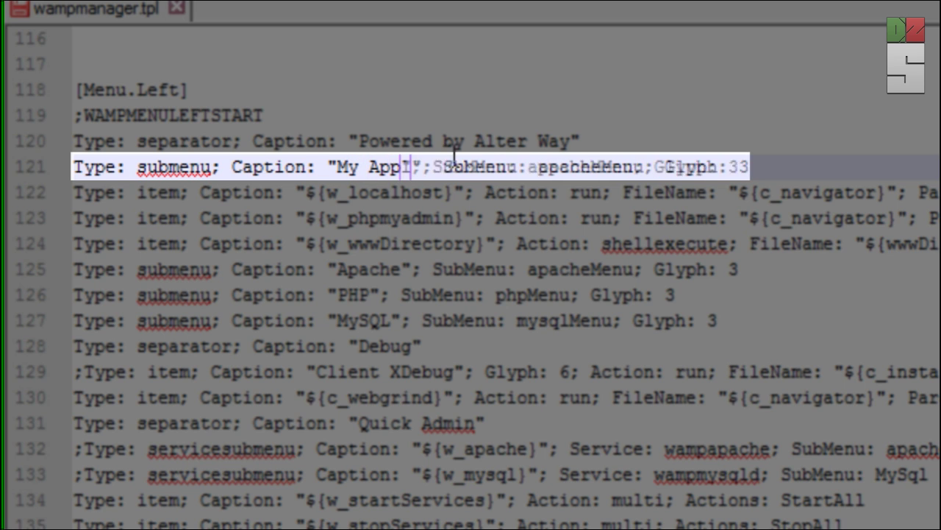
{"action": "type", "text": "tions"}
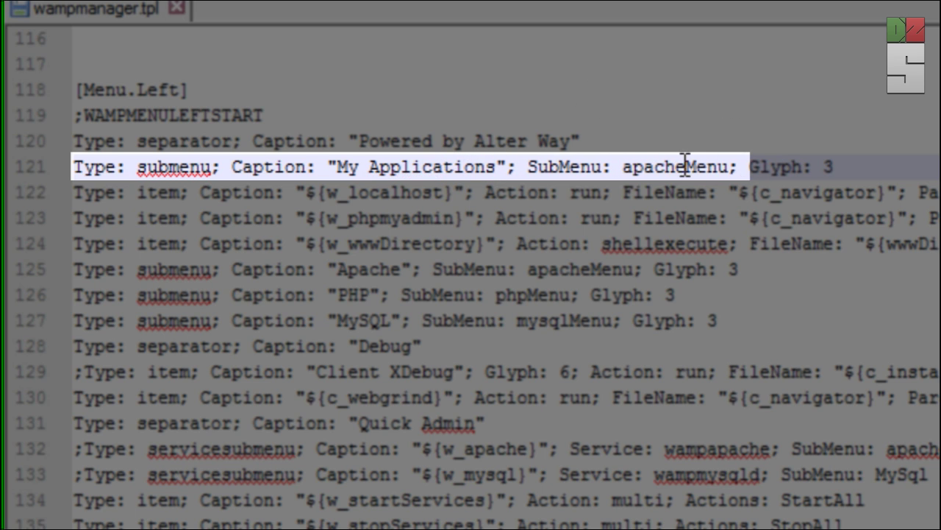
{"action": "left_click_drag", "start_coordinate": [686, 166], "coordinate": [623, 166]}
{"action": "type", "text": "myApps"}
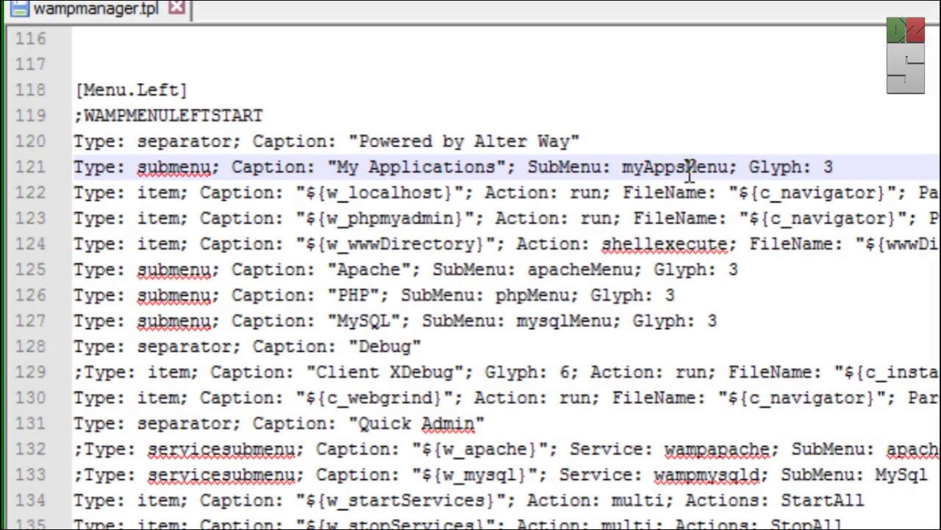
- Add a [myAppsMenu] section header between ;WAMPMENULEFTEND and [apacheMenu], with an empty line beneath it
{"action": "scroll", "coordinate": [706, 168], "scroll_direction": "down", "scroll_amount": 2}
{"action": "scroll", "coordinate": [470, 264], "scroll_direction": "down", "scroll_amount": 1}
{"action": "left_click", "coordinate": [151, 313]}
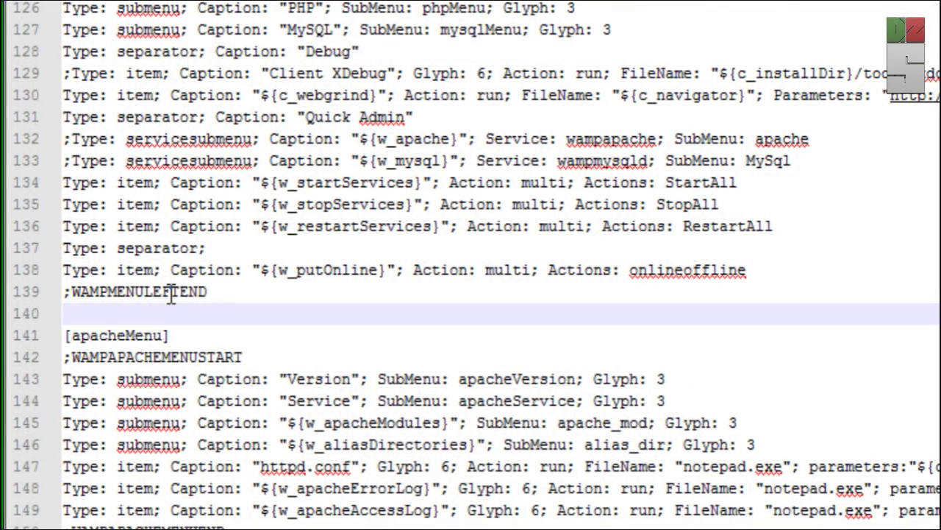
{"action": "key", "text": "Return"}
{"action": "key", "text": "Return"}
{"action": "key", "text": "Up"}
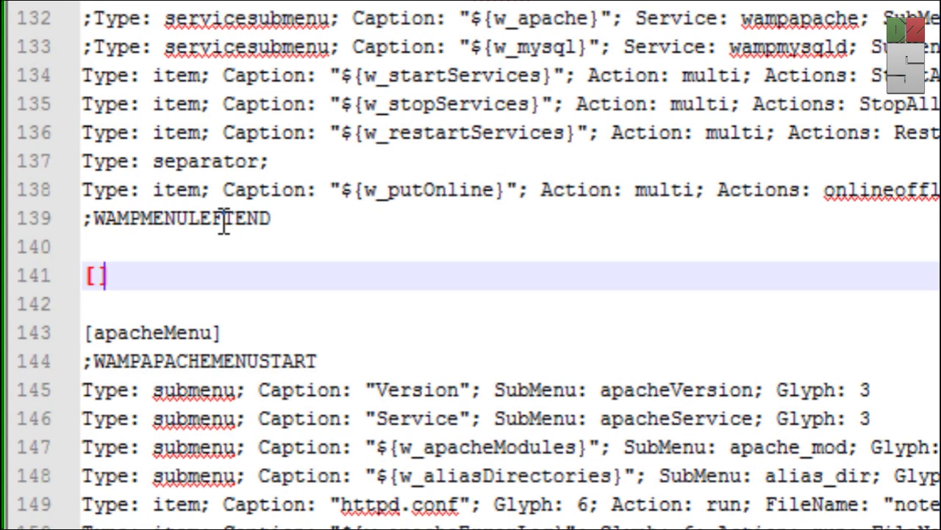
{"action": "type", "text": "[myAppsMenu"}
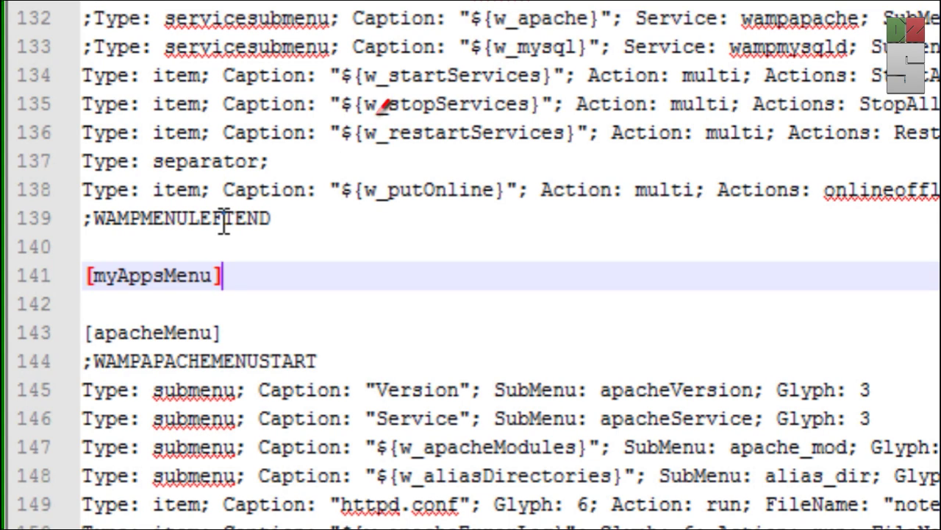
{"action": "key", "text": "Return"}
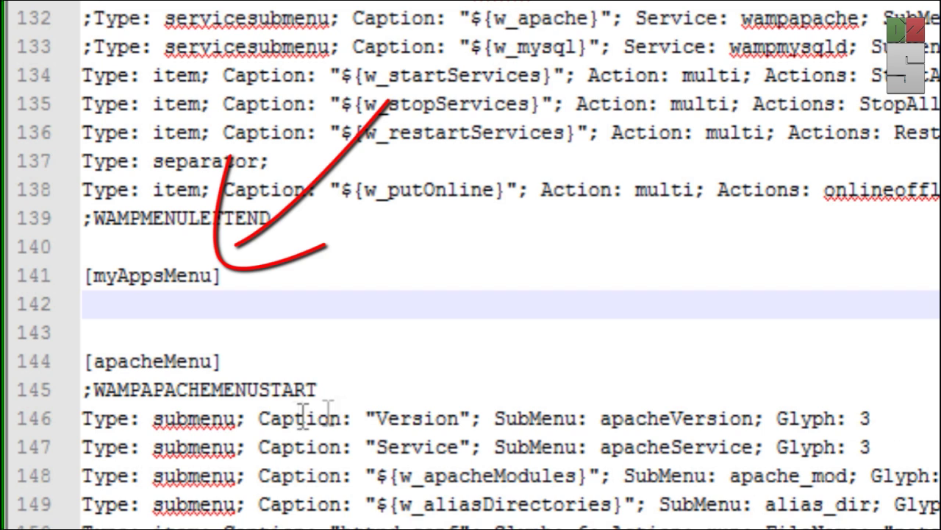
- Copy the ;WAMPAPACHEMENUSTART and ;WAMPMENULEFTEND marker lines under [myAppsMenu], leaving one empty line between them and one before [apacheMenu]
{"action": "mouse_move", "coordinate": [374, 391]}
{"action": "left_mouse_down"}
{"action": "mouse_move", "coordinate": [42, 416]}
{"action": "mouse_move", "coordinate": [69, 385]}
{"action": "left_mouse_up"}
{"action": "key", "text": "ctrl+c"}
{"action": "left_click", "coordinate": [147, 304]}
{"action": "key", "text": "ctrl+v"}
{"action": "left_click_drag", "start_coordinate": [287, 218], "coordinate": [15, 236]}
{"action": "key", "text": "ctrl+c"}
{"action": "left_click", "coordinate": [129, 333]}
{"action": "key", "text": "ctrl+v"}
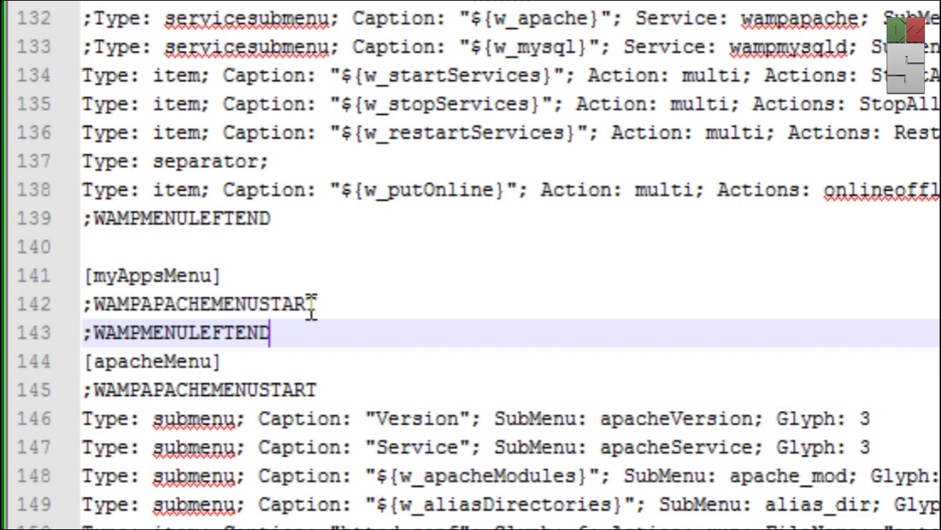
{"action": "key", "text": "Return"}
{"action": "key", "text": "Up"}
{"action": "key", "text": "Return"}
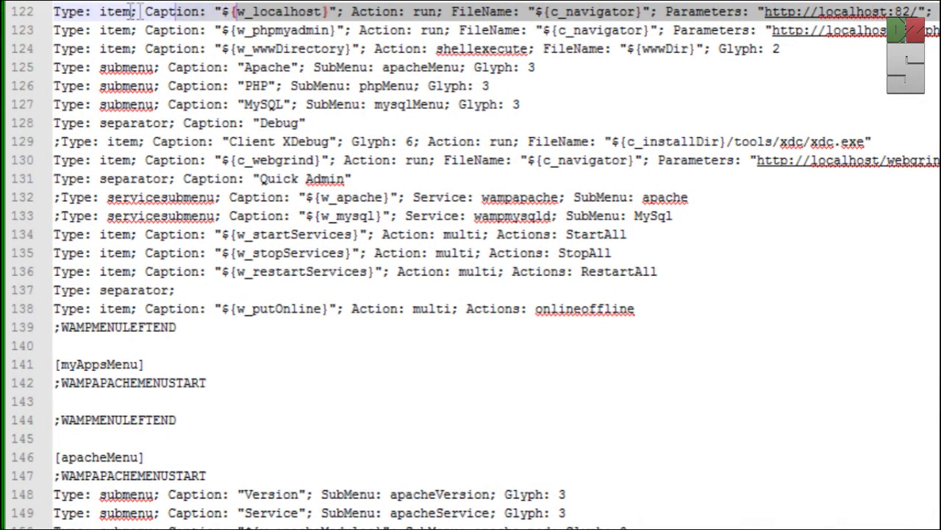
- Insert two copies of the ${w_localhost} item line from [Menu.Left] between the two [myAppsMenu] marker lines
{"action": "left_click", "coordinate": [55, 10]}
{"action": "left_click", "coordinate": [89, 397]}
{"action": "key", "text": "ctrl+v"}
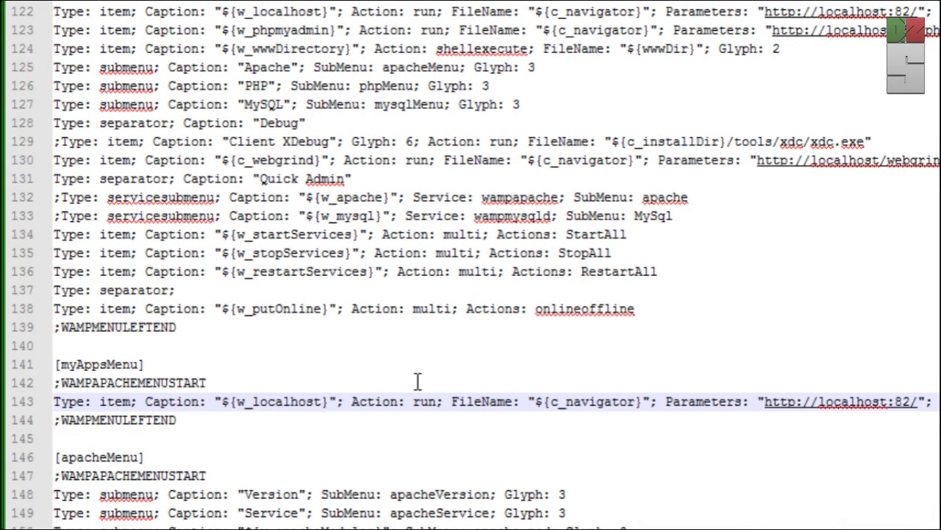
{"action": "key", "text": "Return"}
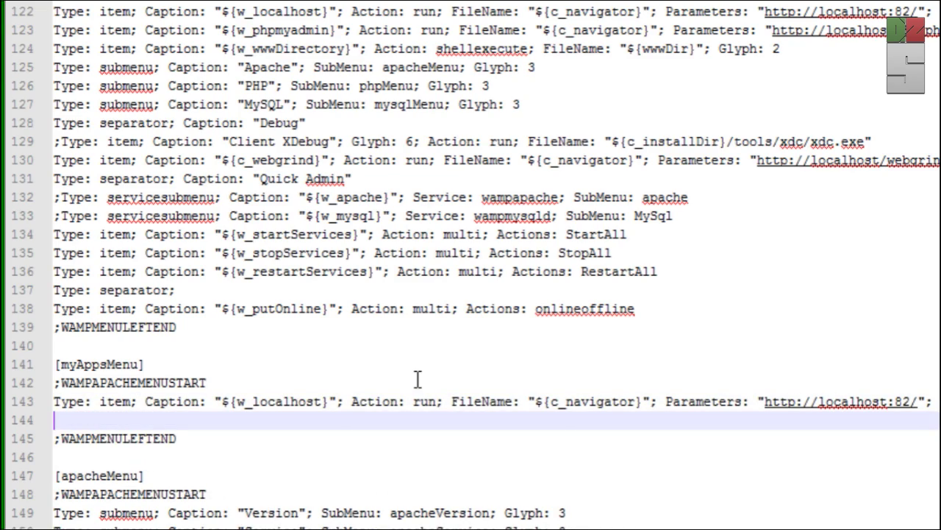
{"action": "key", "text": "ctrl+v"}
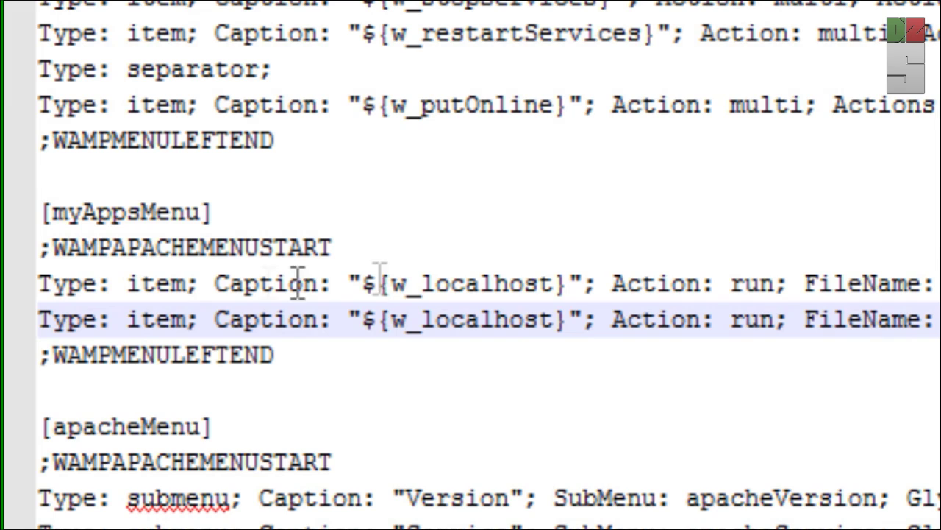
- Set the captions of the two [myAppsMenu] item lines to "My first application" and "My second application"
{"action": "left_click_drag", "start_coordinate": [567, 283], "coordinate": [360, 283]}
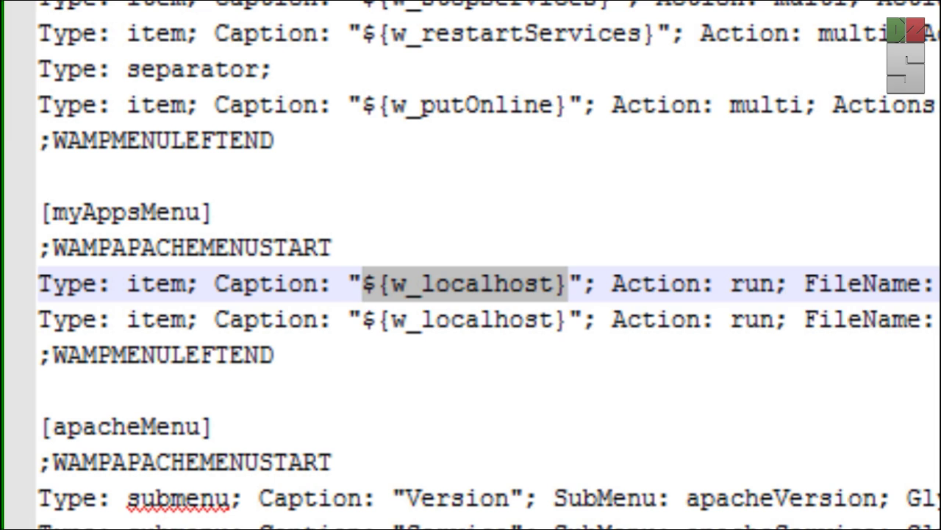
{"action": "type", "text": "A"}
{"action": "key", "text": "BackSpace"}
{"action": "type", "text": "My first applic"}
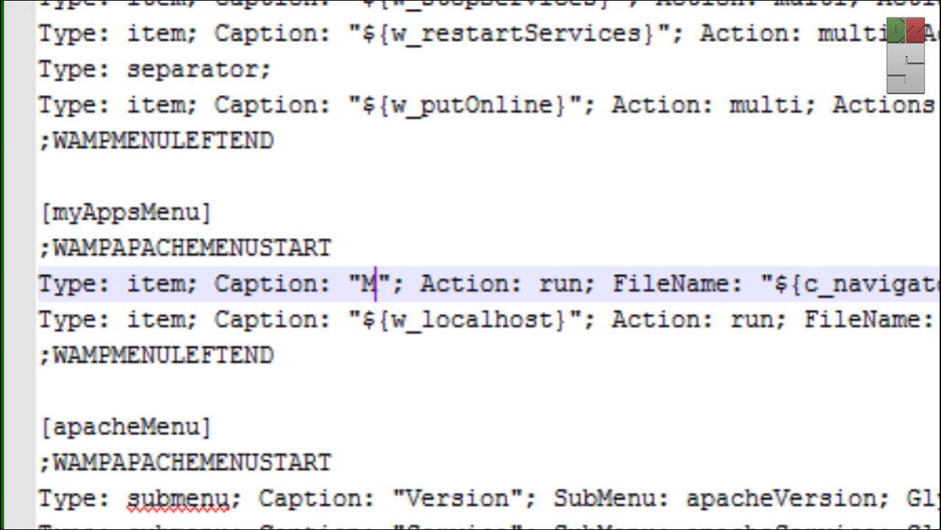
{"action": "type", "text": "ation"}
{"action": "left_click_drag", "start_coordinate": [568, 319], "coordinate": [362, 319]}
{"action": "type", "text": "My second application"}
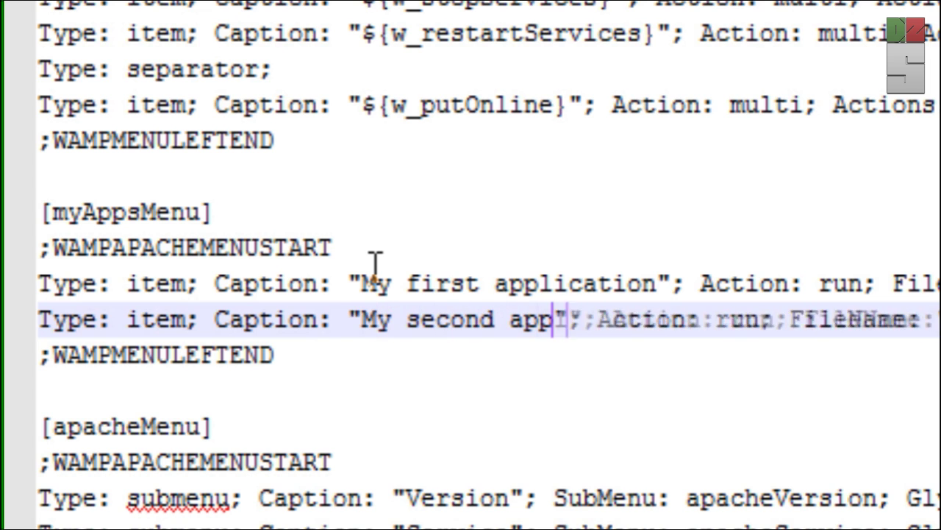
{"action": "key", "text": "End"}
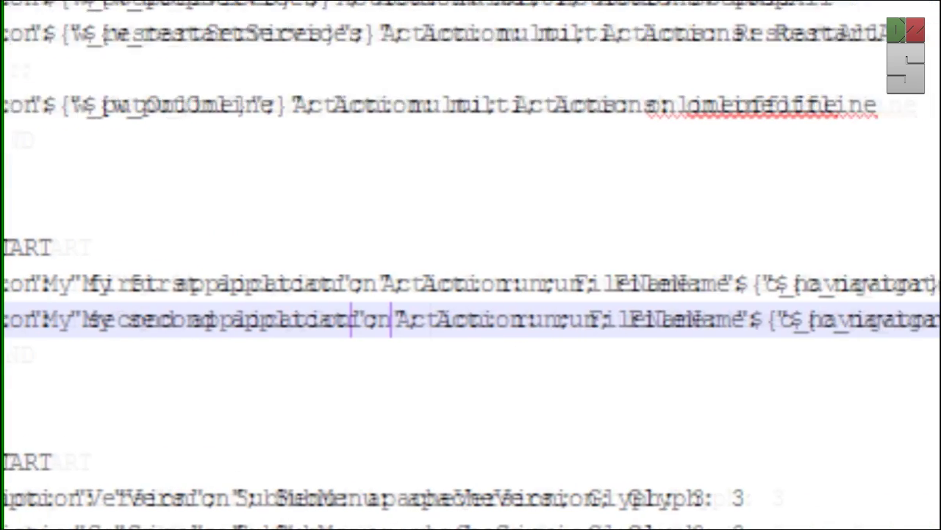
{"action": "left_click", "coordinate": [595, 284]}
{"action": "type", "text": "webApp1"}
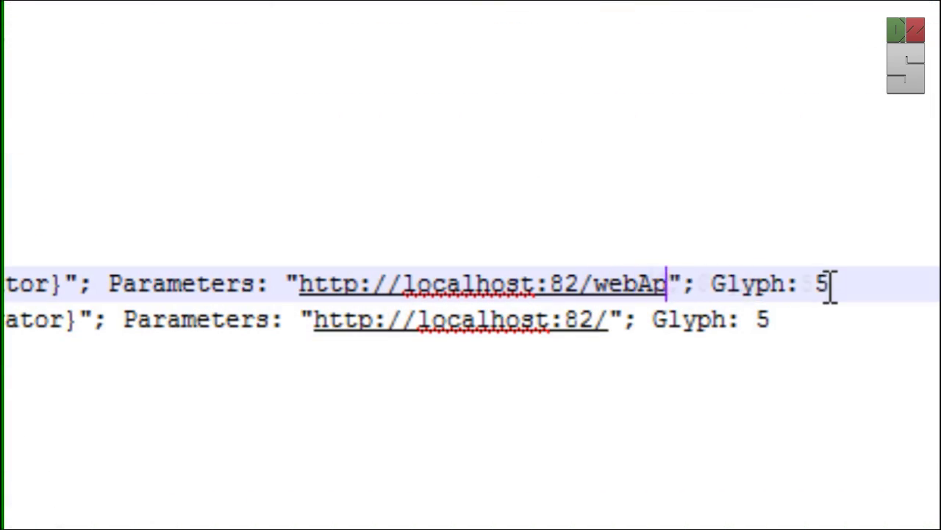
{"action": "key", "text": "Down"}
{"action": "key", "text": "Left"}
{"action": "key", "text": "Left"}
{"action": "key", "text": "Left"}
{"action": "key", "text": "Left"}
{"action": "key", "text": "Left"}
{"action": "key", "text": "Left"}
{"action": "type", "text": "webApp2"}
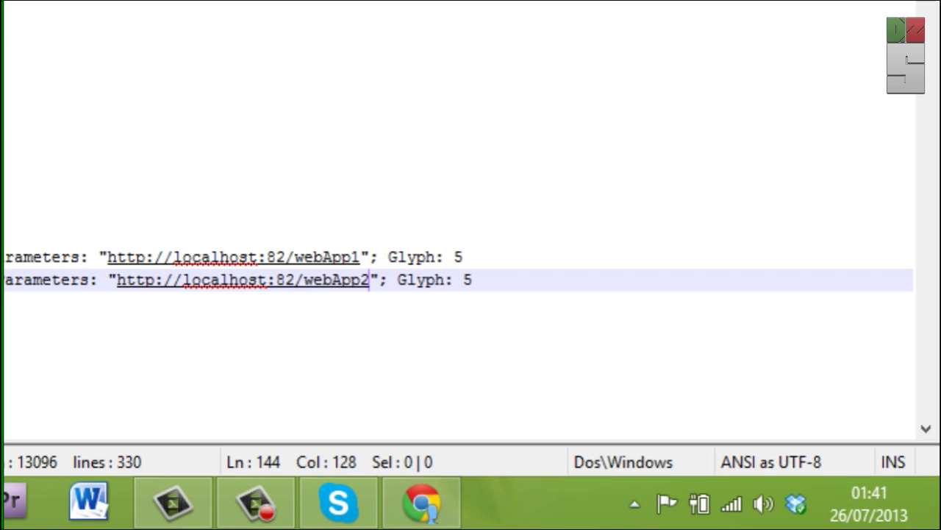
- Refresh WampServer so that it reloads the edited menu template
{"action": "left_click", "coordinate": [636, 503]}
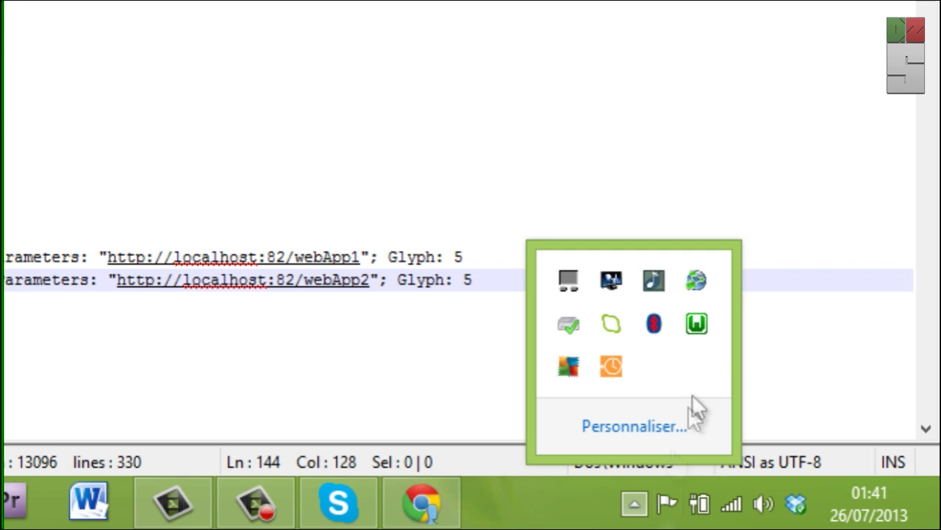
{"action": "right_click", "coordinate": [699, 326]}
{"action": "left_click", "coordinate": [776, 372]}
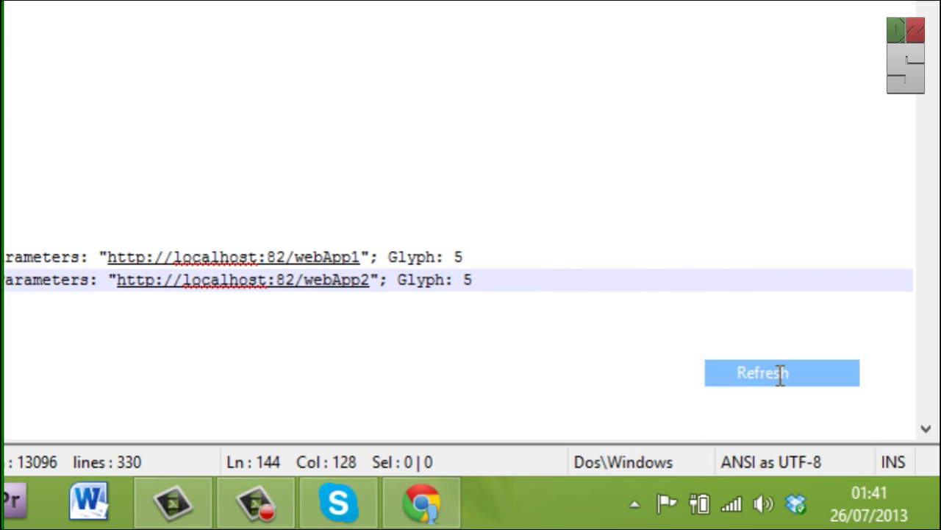
- Launch "My first application" from WampServer's My Applications submenu, check its page, and close the Accueil WAMPSERVER page
{"action": "left_click", "coordinate": [637, 501]}
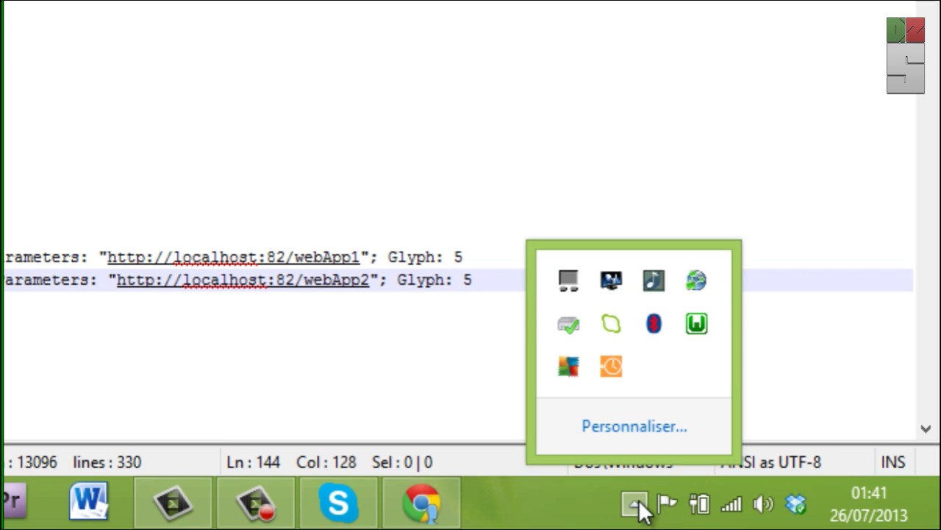
{"action": "left_click", "coordinate": [699, 328]}
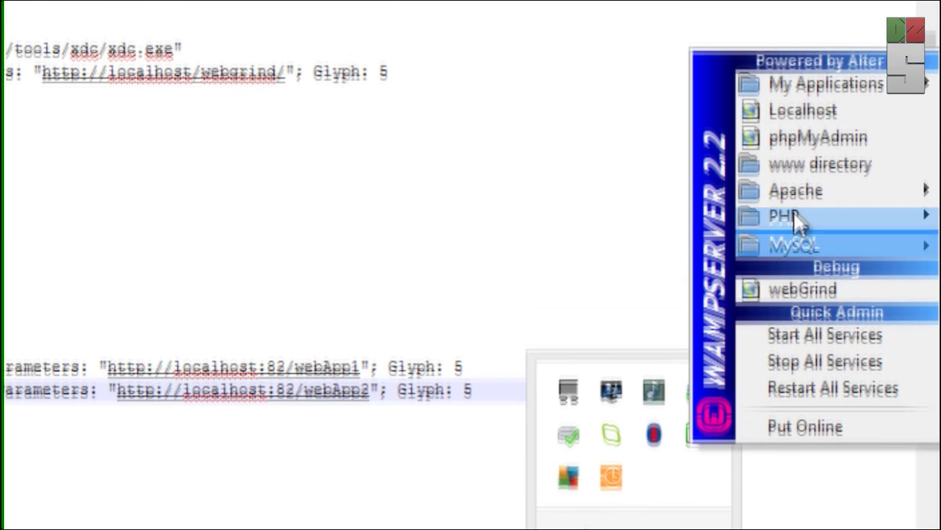
{"action": "mouse_move", "coordinate": [824, 14]}
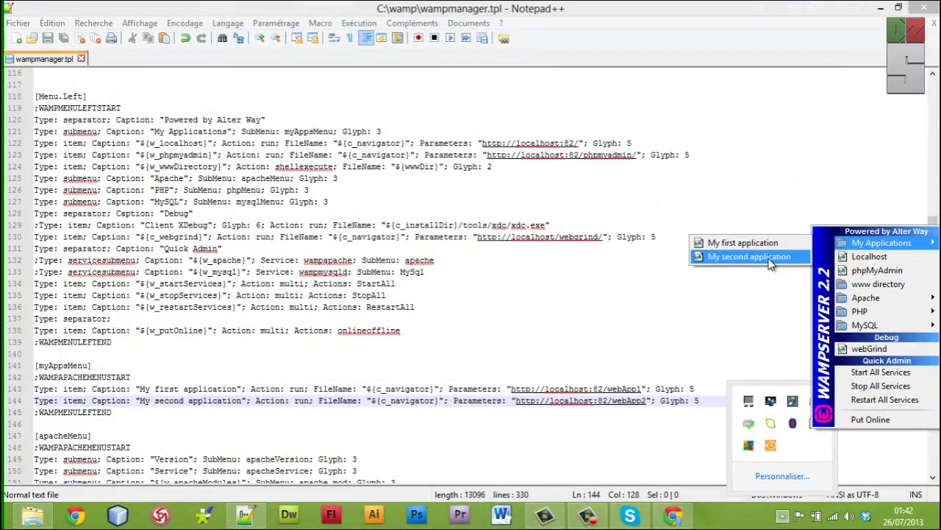
{"action": "left_click", "coordinate": [721, 205]}
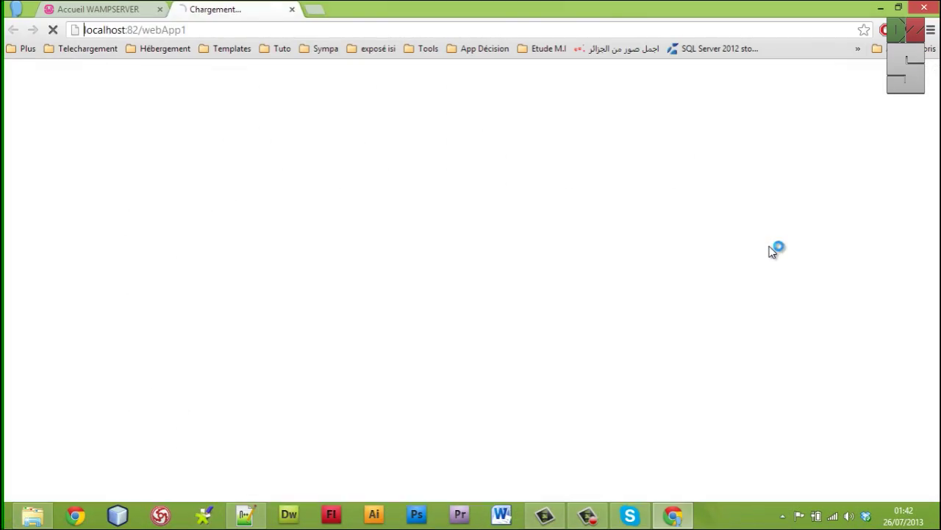
{"action": "left_click_drag", "start_coordinate": [12, 125], "coordinate": [106, 139]}
{"action": "left_click", "coordinate": [187, 131]}
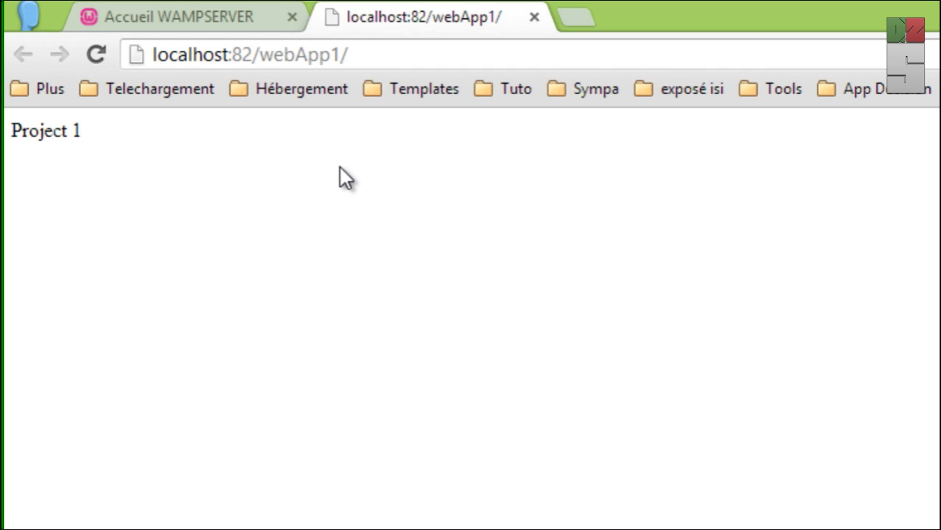
{"action": "left_click", "coordinate": [292, 16]}
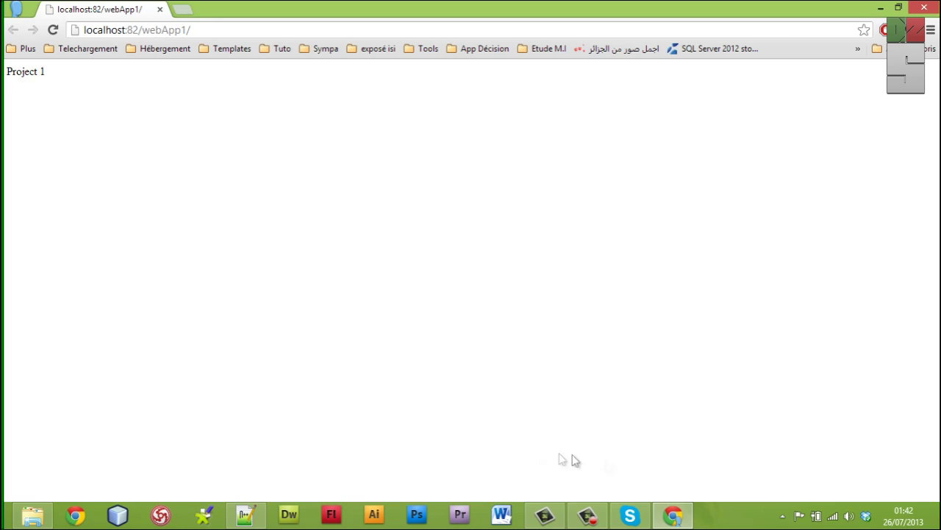
- Create a text document named Documentations.txt in the C:\wamp\www\webApp1 folder
{"action": "left_click", "coordinate": [245, 517]}
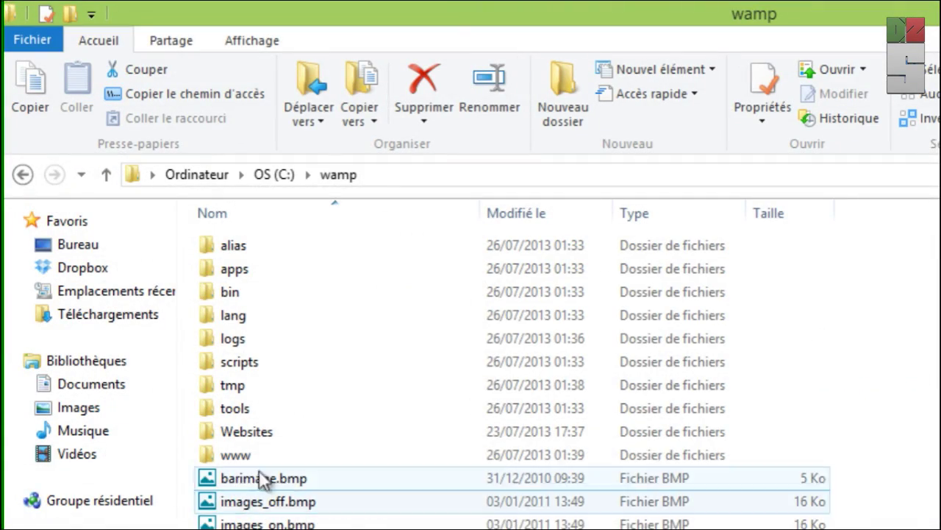
{"action": "double_click", "coordinate": [215, 454]}
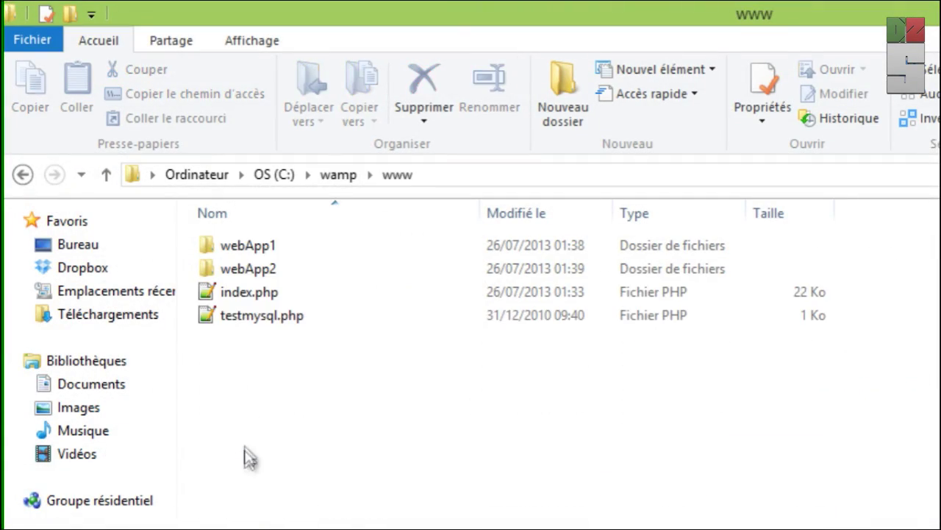
{"action": "double_click", "coordinate": [267, 248]}
{"action": "right_click", "coordinate": [279, 307]}
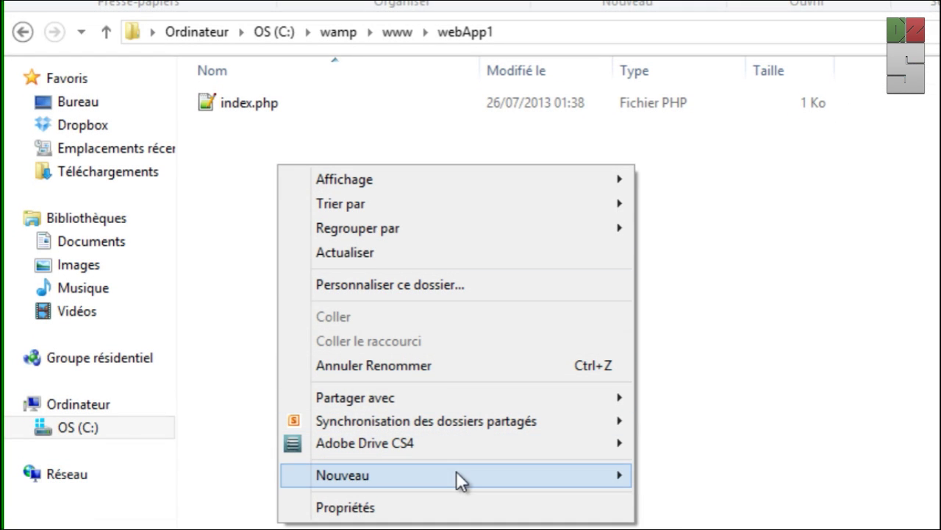
{"action": "mouse_move", "coordinate": [485, 478]}
{"action": "left_click", "coordinate": [696, 406]}
{"action": "type", "text": "Documentt"}
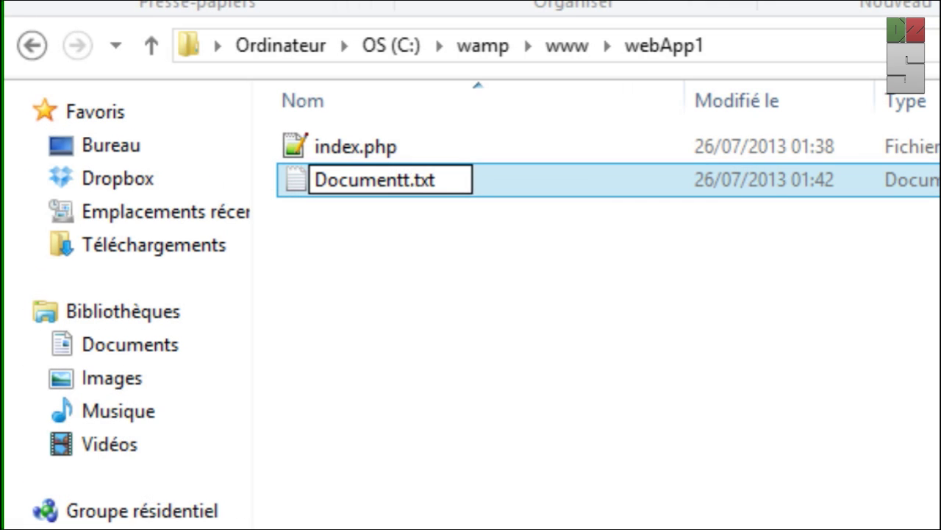
{"action": "key", "text": "BackSpace"}
{"action": "type", "text": "ations"}
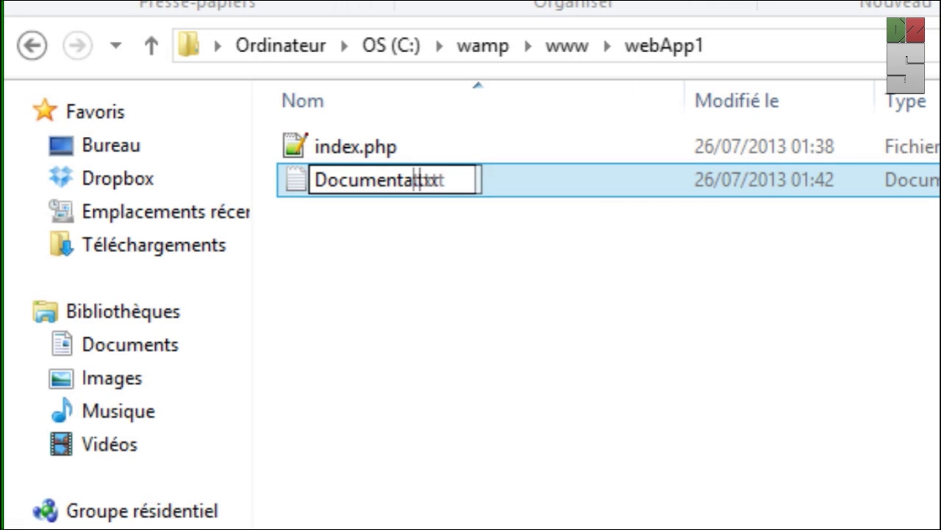
{"action": "key", "text": "Return"}
- Open Documentations.txt, enter the text "Copyrights." and close the file
{"action": "key", "text": "Return"}
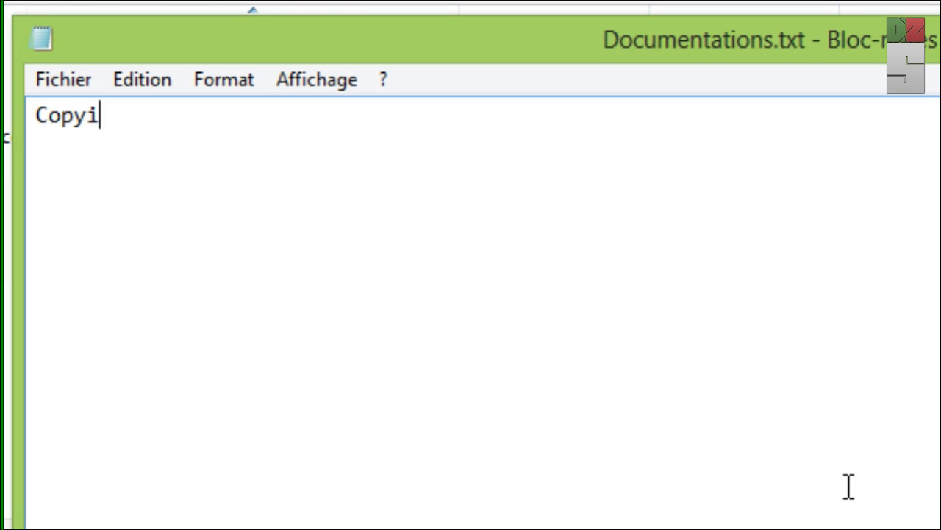
{"action": "type", "text": "Copyrights."}
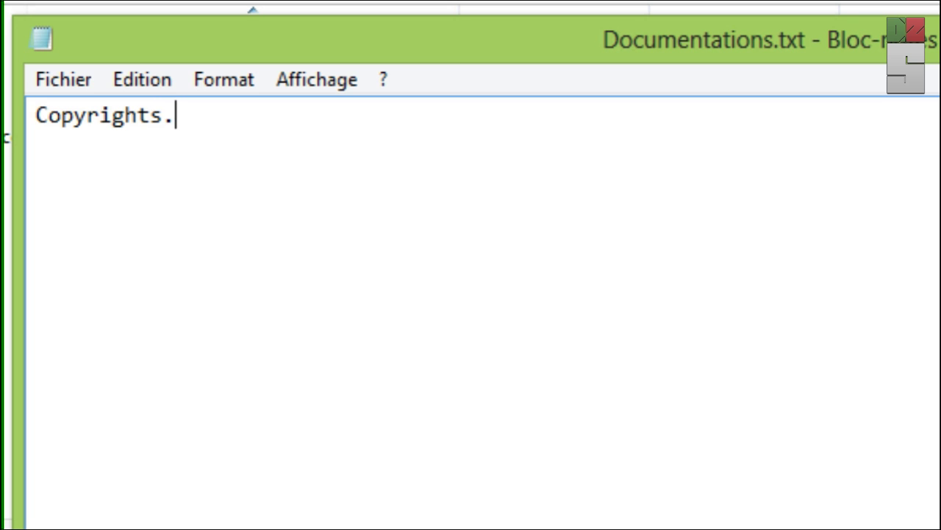
{"action": "key", "text": "alt+F4"}
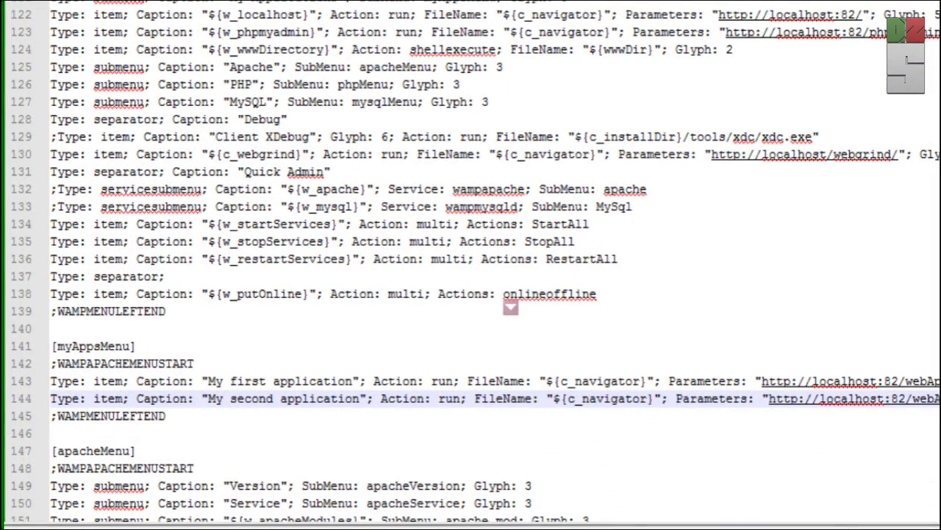
- In wampmanager.tpl, insert a copy of [apacheMenu]'s httpd.conf item line between the first and second application lines of [myAppsMenu]
{"action": "scroll", "coordinate": [510, 307], "scroll_direction": "down", "scroll_amount": 4}
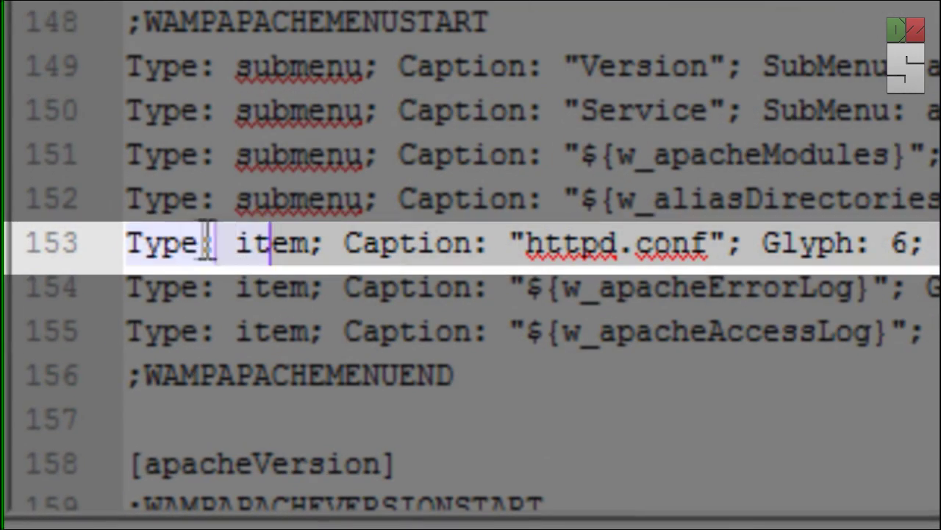
{"action": "left_click", "coordinate": [126, 244]}
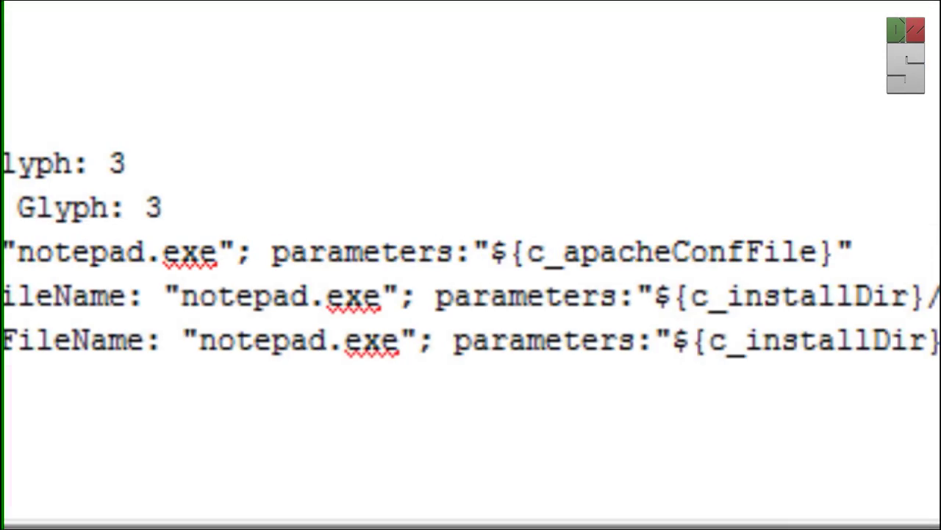
{"action": "type", "text": "Type: item; Caption: \"httpd.conf\"; Glyph: 6; Action: run; FileName: \"notepad.exe\"; parameters:\"${c_apacheConfFile}\""}
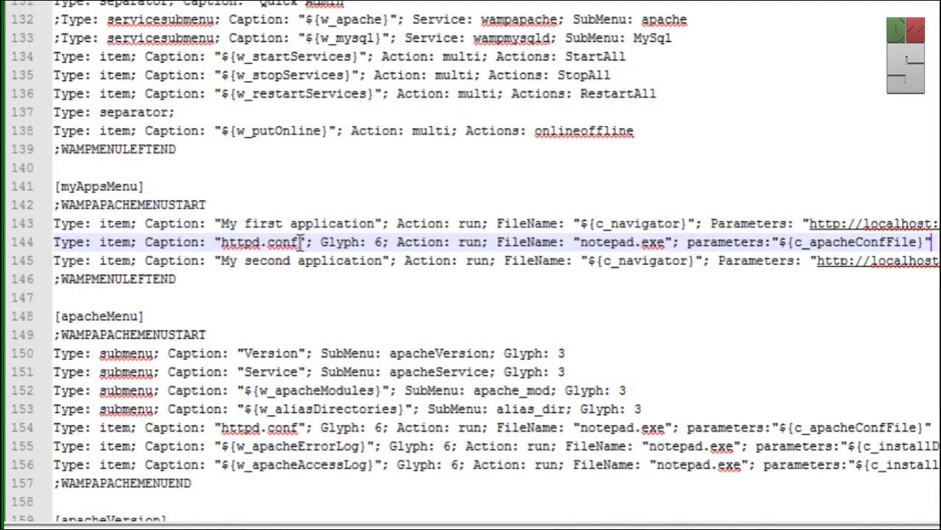
- Set the caption of the inserted httpd.conf item in [myAppsMenu] to "My first application - Documentations"
{"action": "left_click_drag", "start_coordinate": [297, 242], "coordinate": [222, 242]}
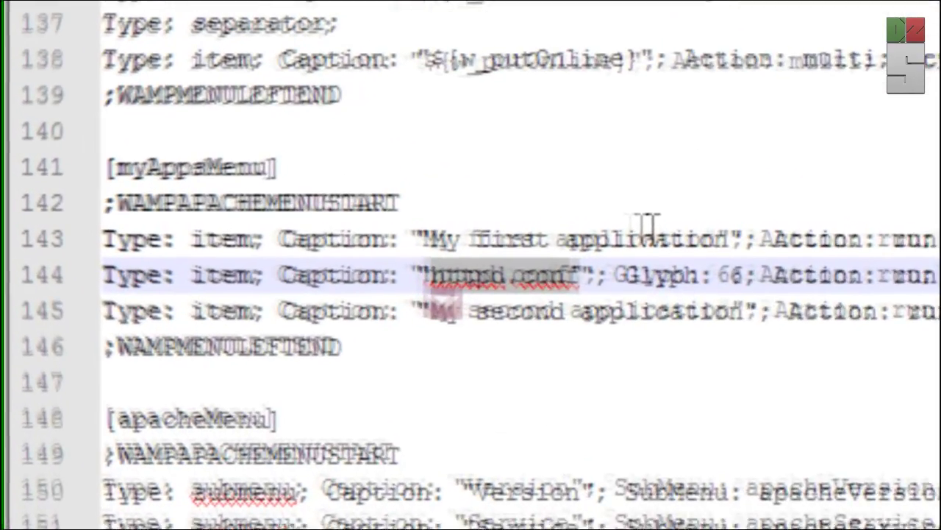
{"action": "type", "text": "My "}
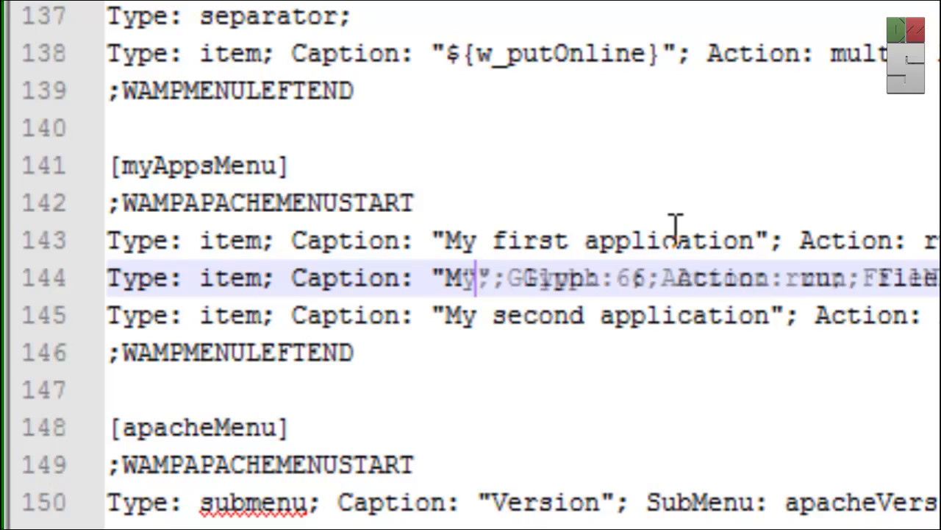
{"action": "type", "text": "first appl"}
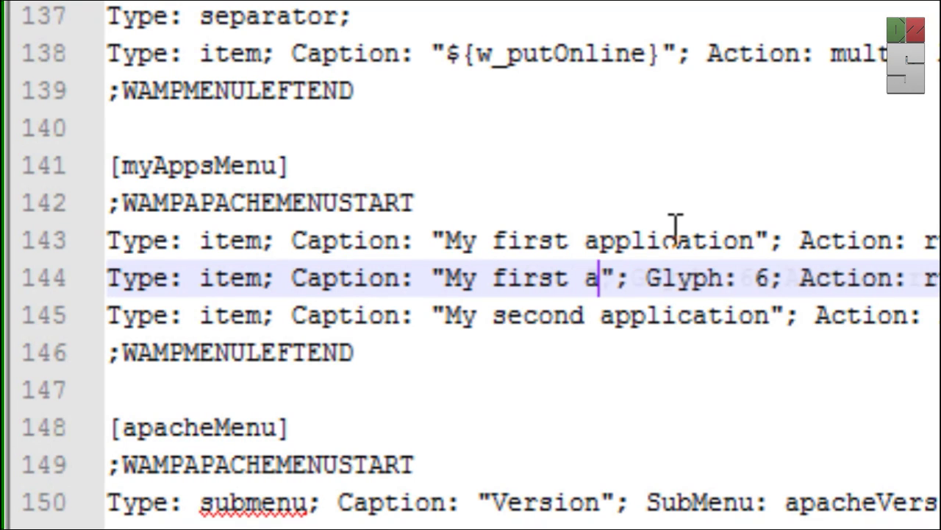
{"action": "type", "text": "ication"}
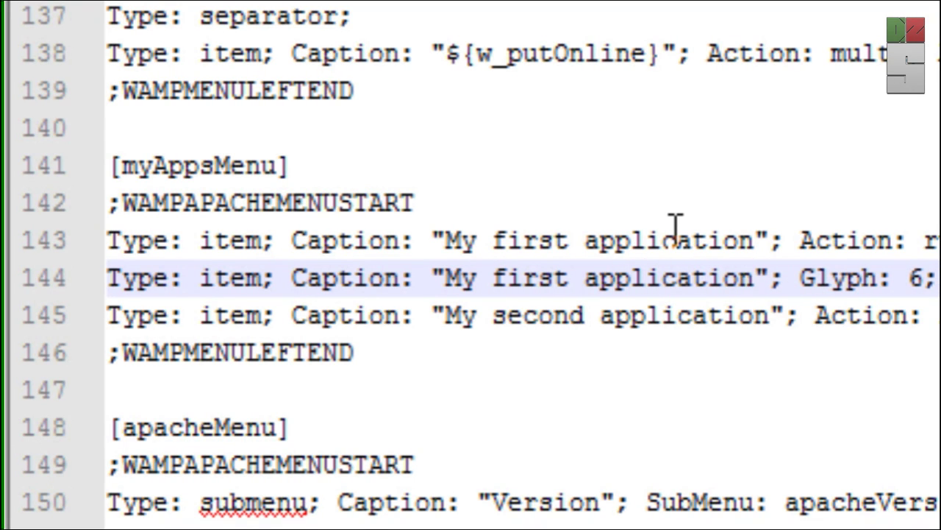
{"action": "type", "text": " - "}
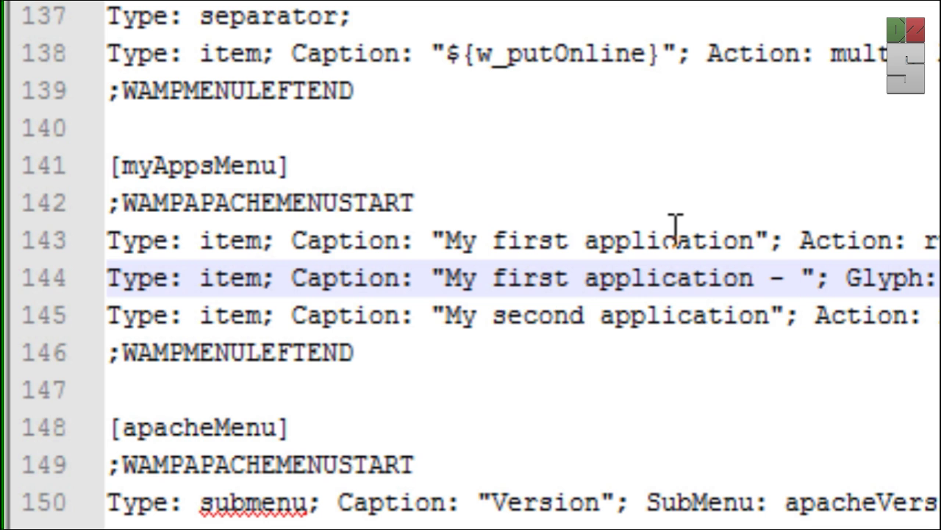
{"action": "type", "text": "Docume"}
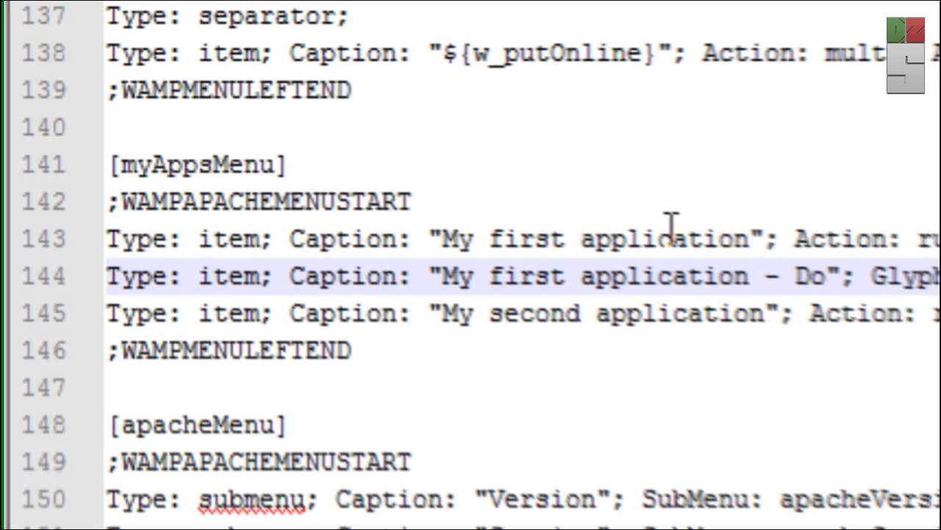
{"action": "type", "text": "ntation"}
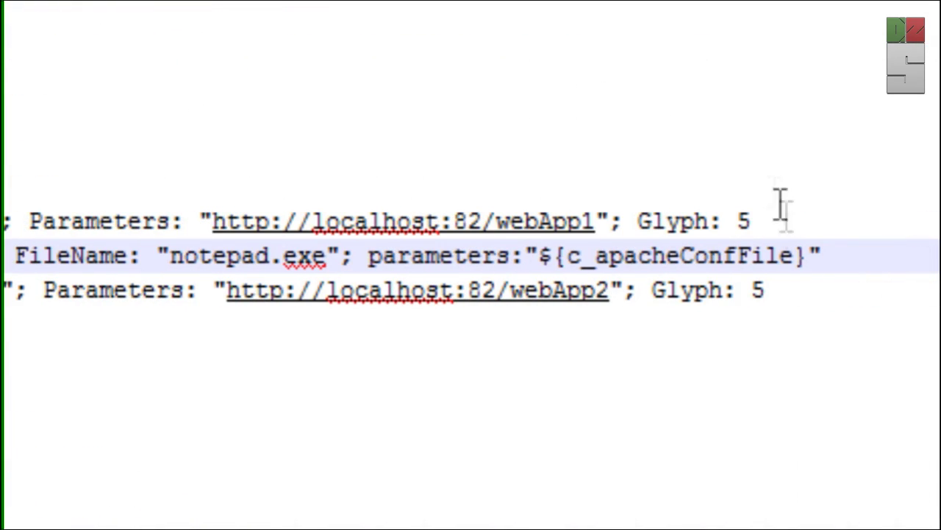
- Set the parameters of the Documentations item to "${wwwDir}/webApp1/Documentations.txt"
{"action": "left_click_drag", "start_coordinate": [807, 246], "coordinate": [538, 253]}
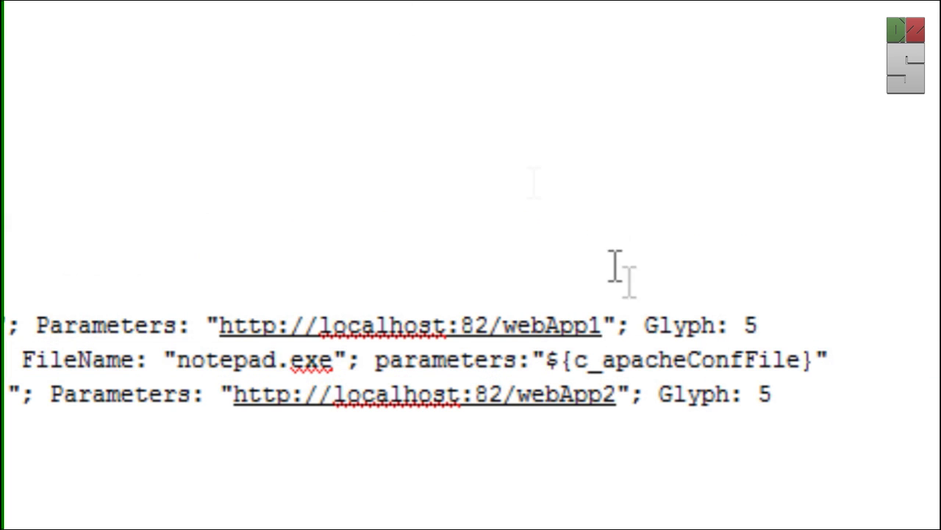
{"action": "left_click_drag", "start_coordinate": [812, 361], "coordinate": [548, 353]}
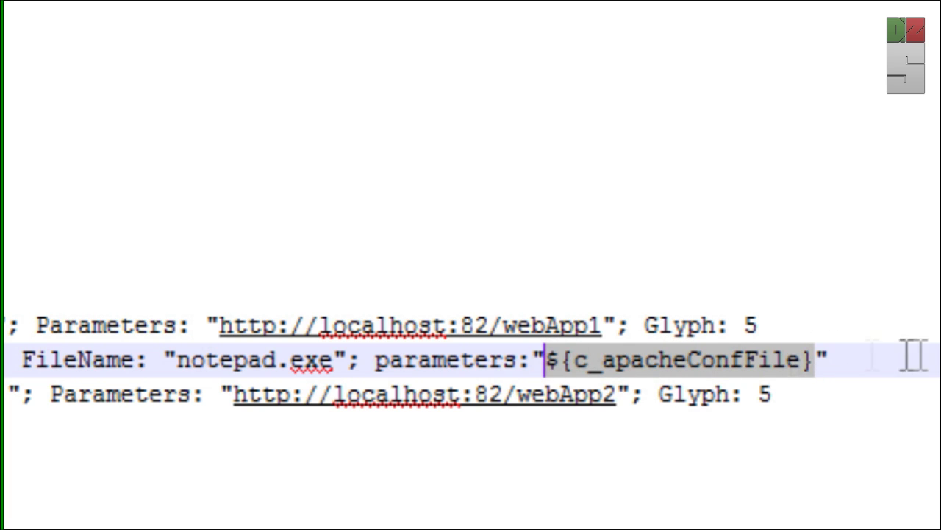
{"action": "type", "text": "${wwwDir}"}
{"action": "type", "text": "/web"}
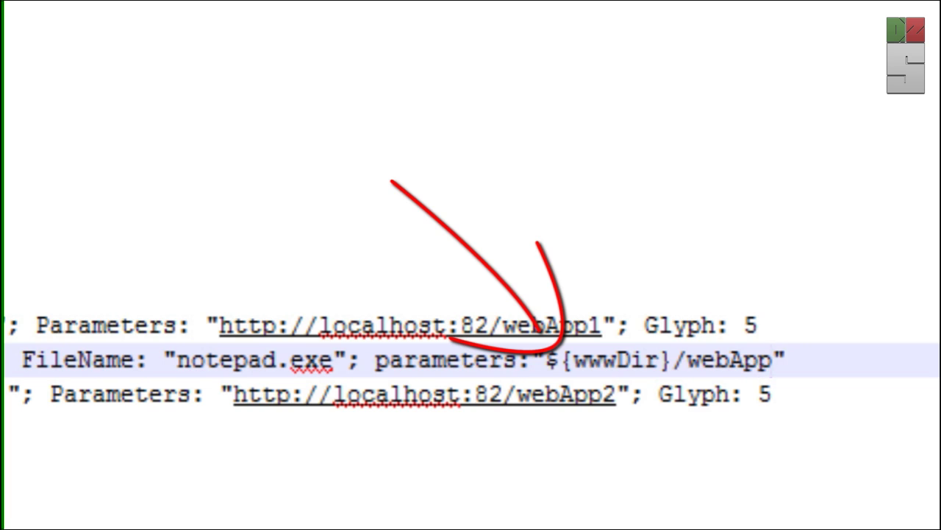
{"action": "type", "text": "App1/"}
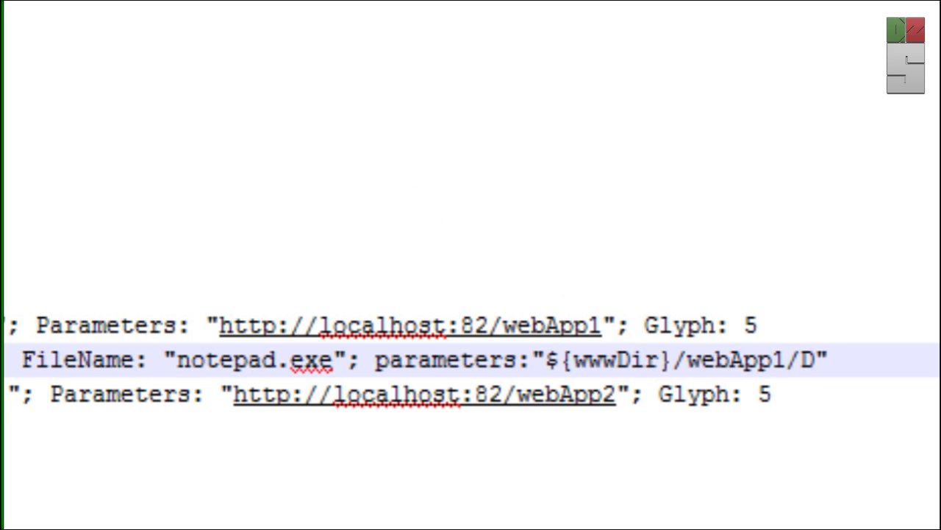
{"action": "type", "text": "Documentations.txt"}
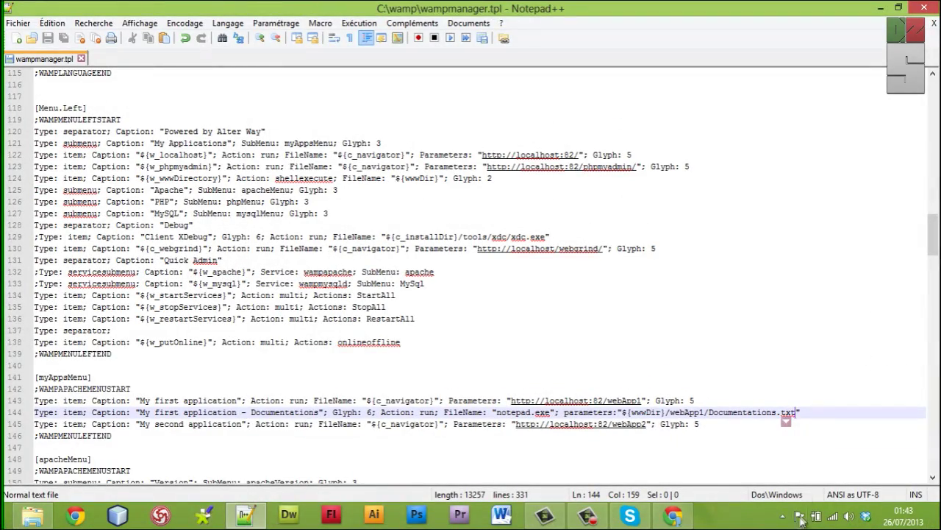
- Refresh WampServer so that its menu is rebuilt from the edited wampmanager.tpl
{"action": "left_click", "coordinate": [783, 516]}
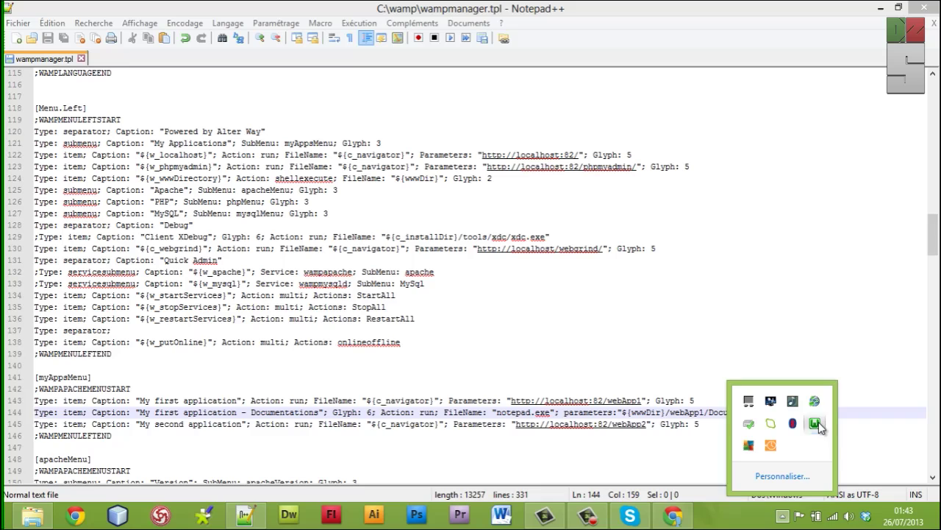
{"action": "left_click", "coordinate": [816, 425]}
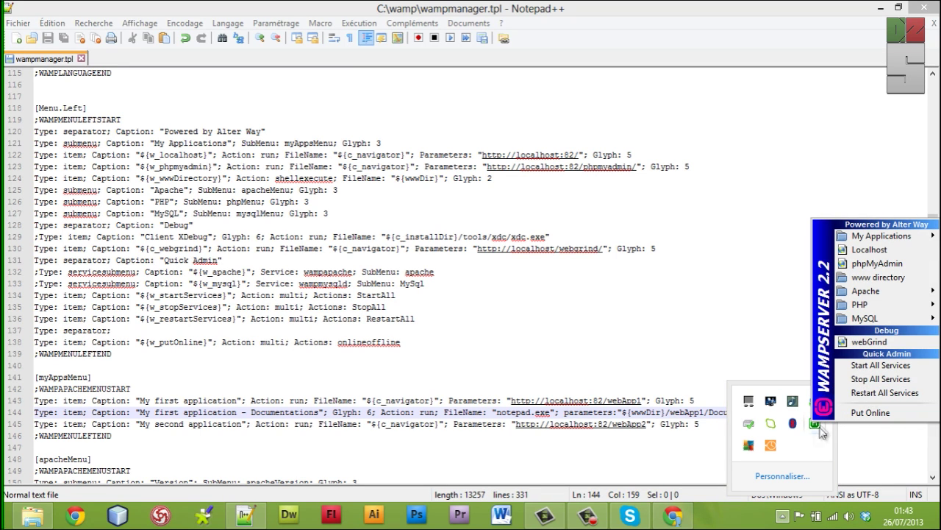
{"action": "right_click", "coordinate": [820, 427]}
{"action": "left_click", "coordinate": [852, 446]}
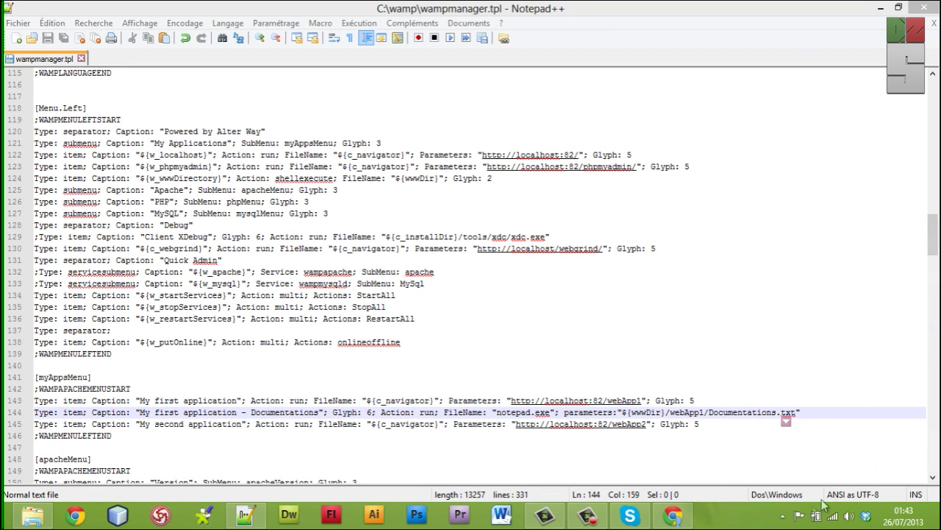
- Launch "My first application - Documentations" from WampServer's My Applications submenu, check the opened text file and close it
{"action": "left_click", "coordinate": [785, 517]}
{"action": "left_click", "coordinate": [815, 424]}
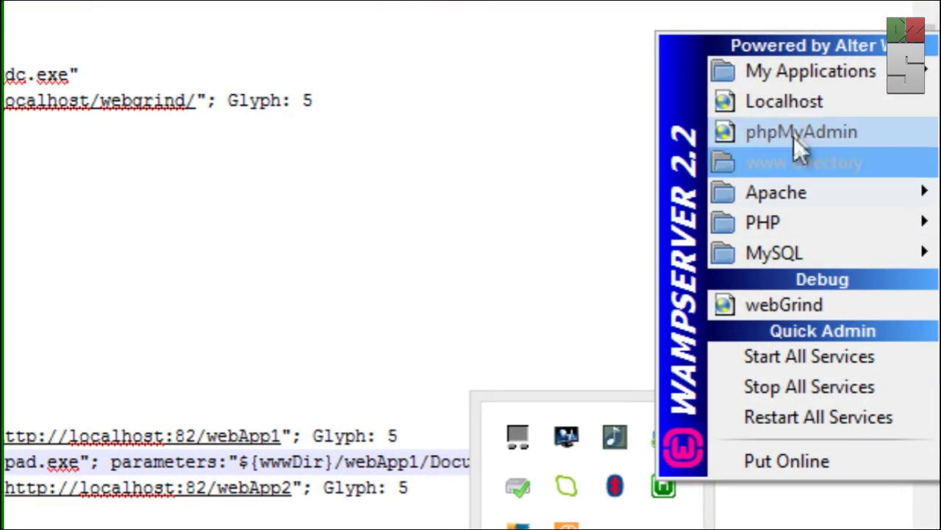
{"action": "mouse_move", "coordinate": [789, 69]}
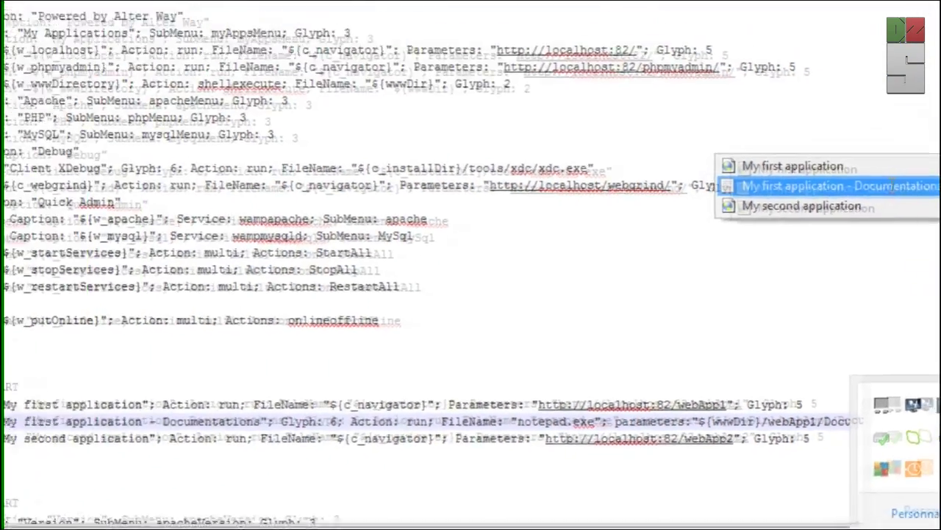
{"action": "left_click", "coordinate": [901, 186]}
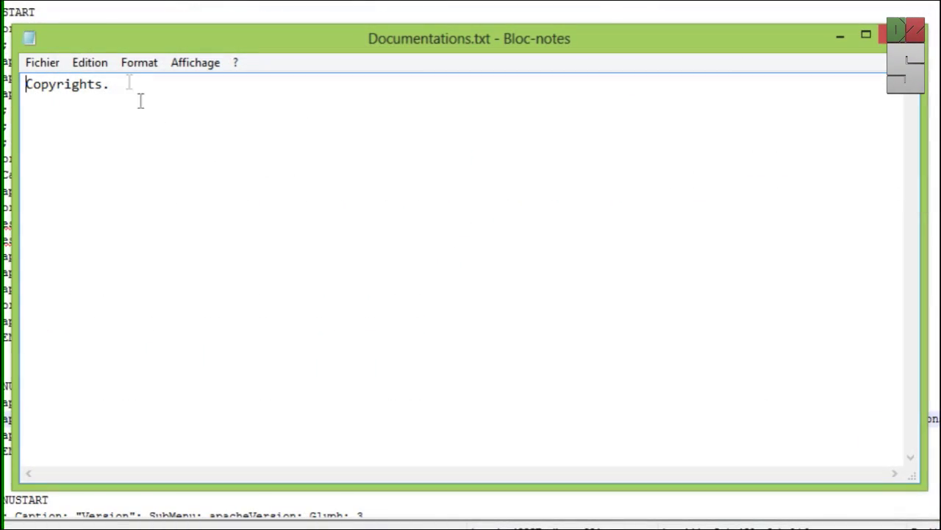
{"action": "key", "text": "ctrl+a"}
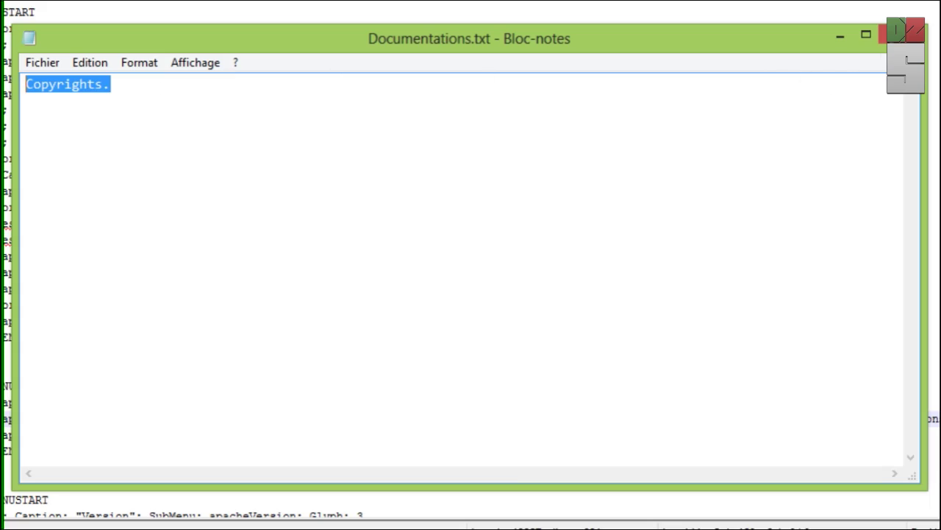
{"action": "key", "text": "alt+F4"}
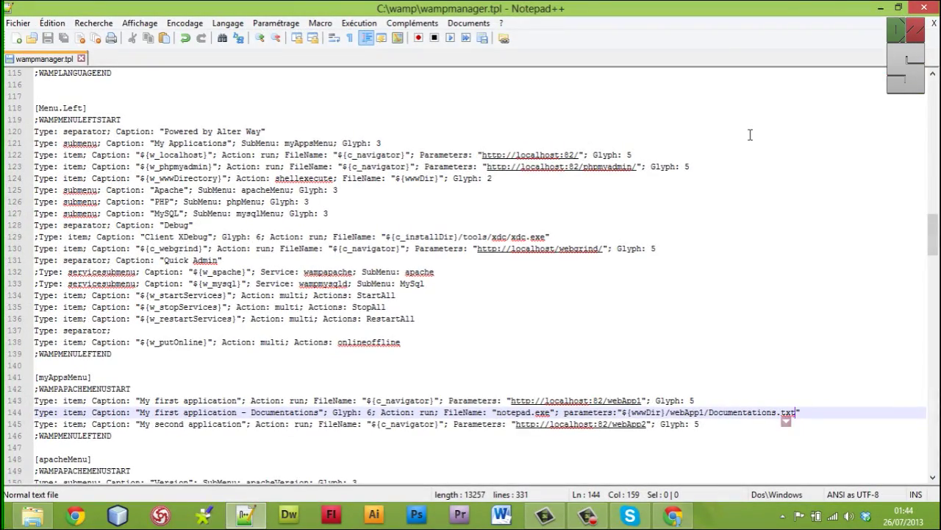
- Open english.lang and french.lang from the C:\wamp\lang folder in Notepad++
{"action": "left_click_drag", "start_coordinate": [237, 400], "coordinate": [139, 400]}
{"action": "scroll", "coordinate": [205, 435], "scroll_direction": "down", "scroll_amount": 3}
{"action": "left_click", "coordinate": [33, 515]}
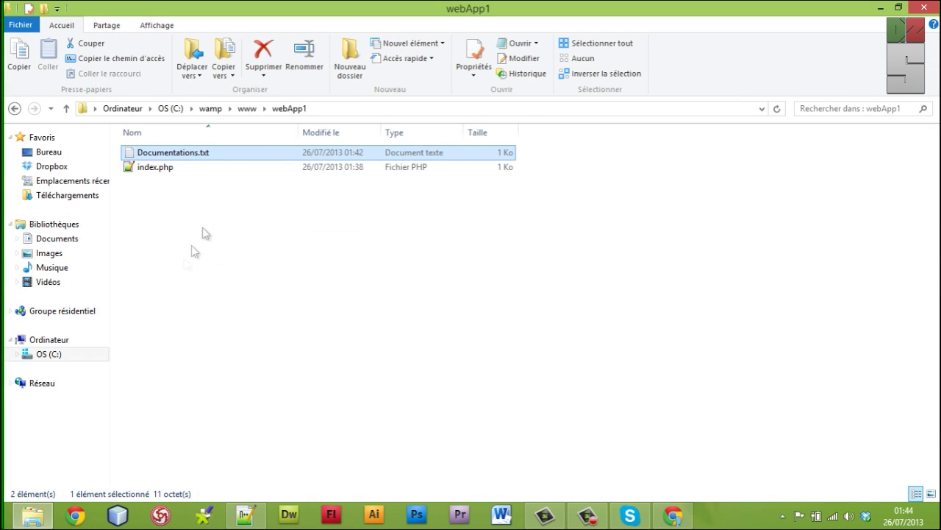
{"action": "left_click", "coordinate": [247, 108]}
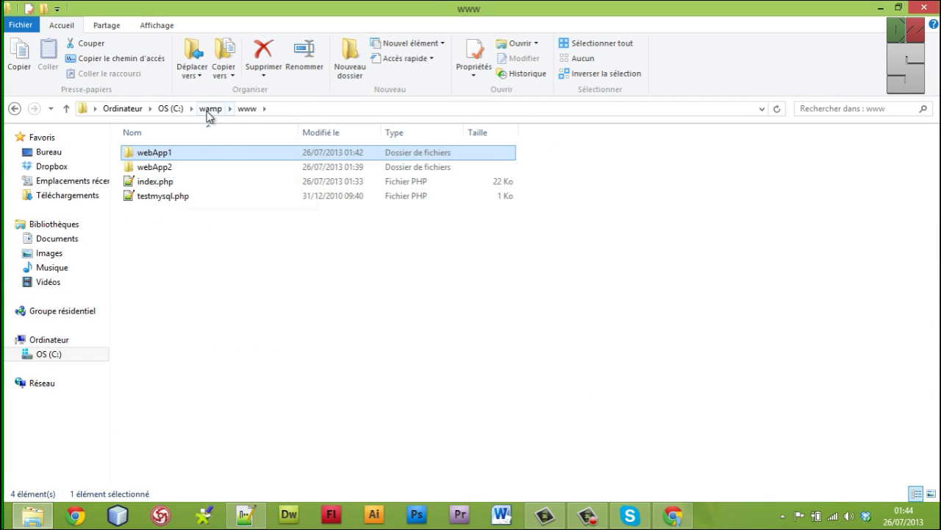
{"action": "left_click", "coordinate": [210, 109]}
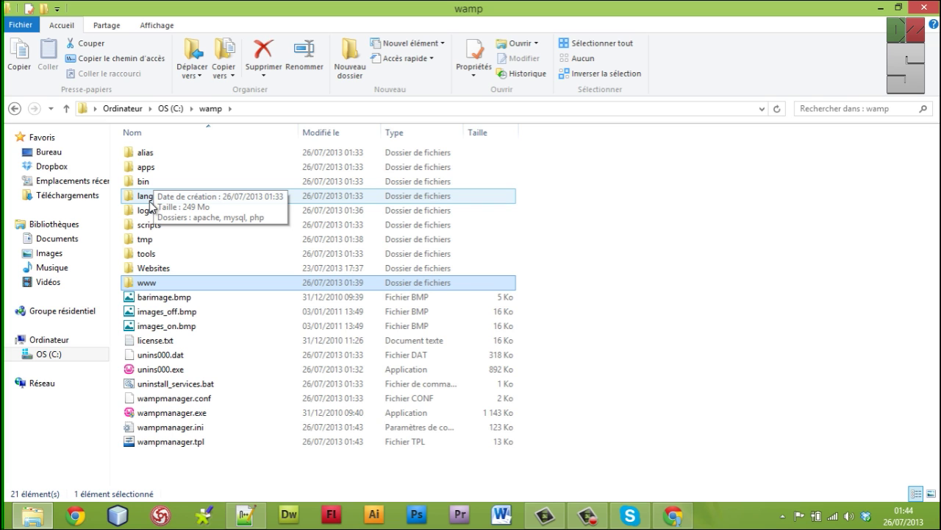
{"action": "double_click", "coordinate": [151, 200]}
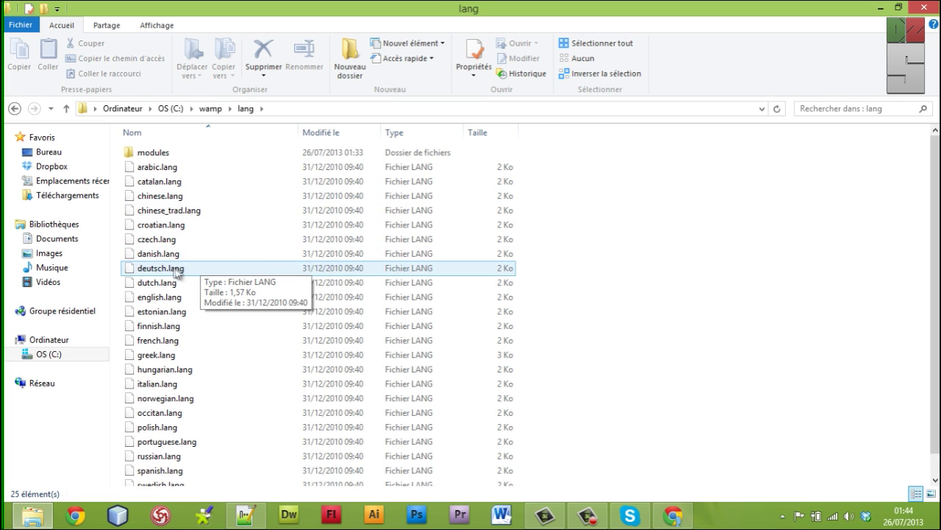
{"action": "left_click", "coordinate": [169, 298]}
{"action": "left_click", "coordinate": [164, 342], "text": "ctrl"}
{"action": "right_click", "coordinate": [162, 344]}
{"action": "left_click", "coordinate": [232, 163]}
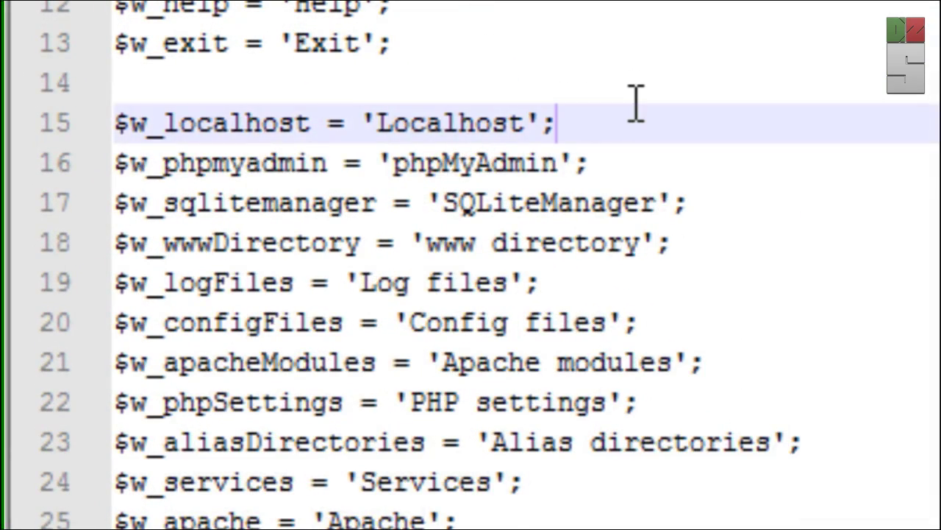
- In english.lang, add the line $w_app1 = 'My first application'; below the $w_localhost line
{"action": "key", "text": "Return"}
{"action": "type", "text": "$w_app"}
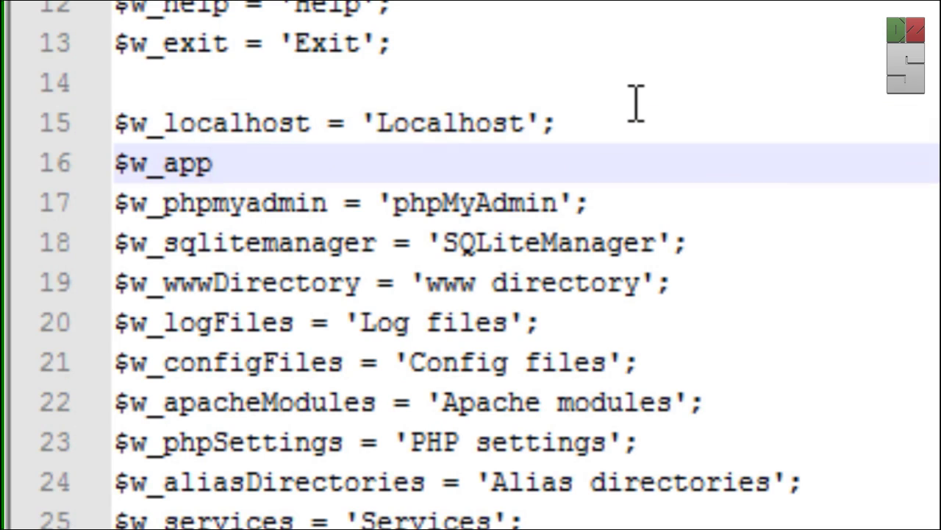
{"action": "type", "text": "1 = 'My first application"}
- Duplicate the $w_app1 line below itself and change the copy to $w_app2 = 'My second application';
{"action": "key", "text": "End"}
{"action": "key", "text": "shift+Home"}
{"action": "key", "text": "ctrl+c"}
{"action": "key", "text": "End"}
{"action": "key", "text": "Return"}
{"action": "key", "text": "ctrl+v"}
{"action": "key", "text": "Left"}
{"action": "key", "text": "ctrl+shift+Left"}
{"action": "type", "text": "second"}
{"action": "key", "text": "BackSpace"}
{"action": "type", "text": "2"}
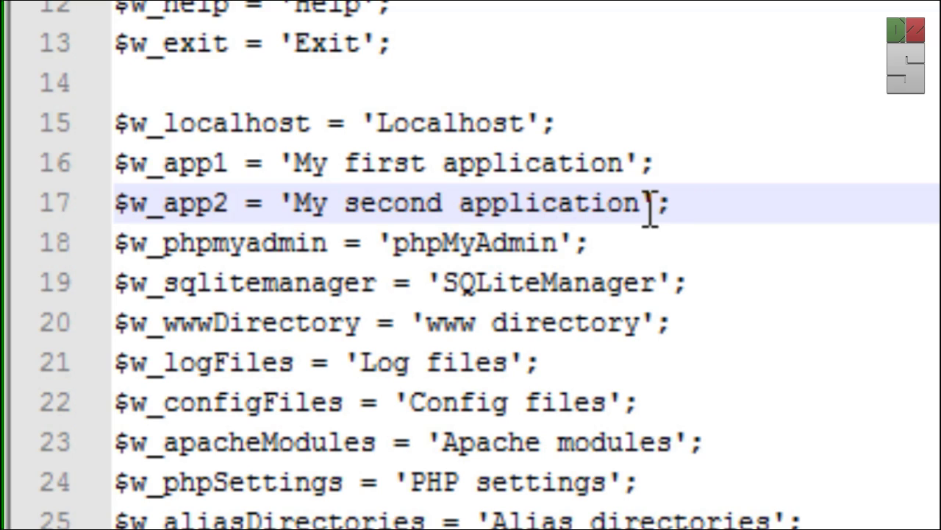
- Copy the $w_app1 and $w_app2 lines from english.lang into french.lang below the $w_localhost line
{"action": "left_click_drag", "start_coordinate": [676, 204], "coordinate": [101, 176]}
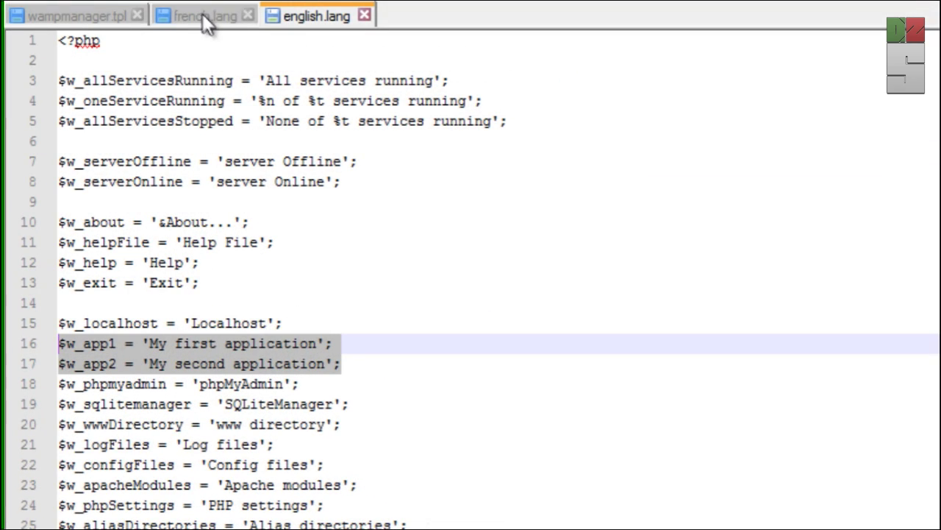
{"action": "left_click", "coordinate": [202, 14]}
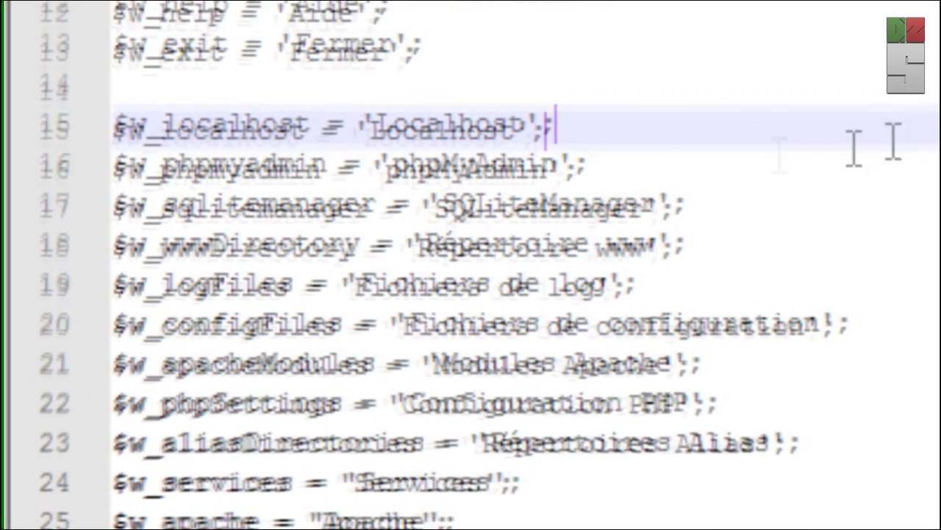
{"action": "key", "text": "Return"}
{"action": "key", "text": "ctrl+v"}
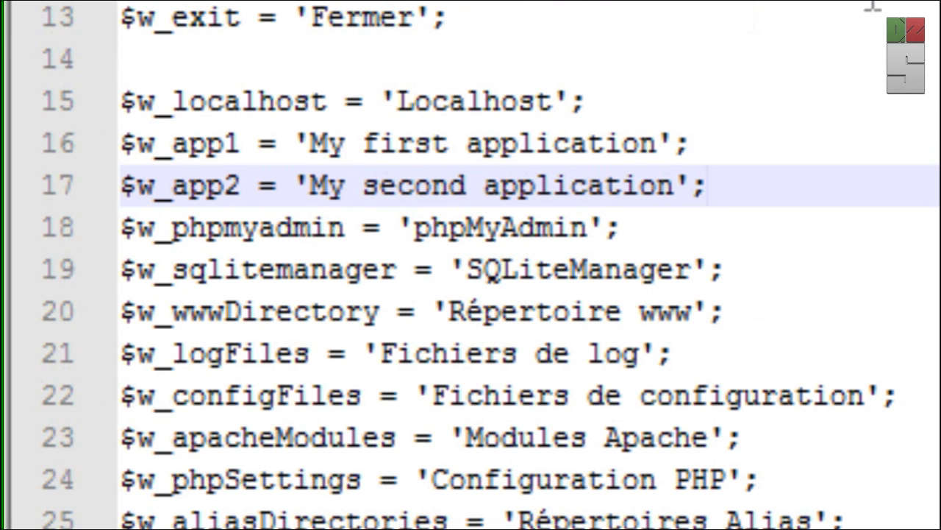
- In french.lang, translate the $w_app1 value to 'Ma premiere application' and the $w_app2 value to 'Ma seconde application'
{"action": "left_click_drag", "start_coordinate": [454, 142], "coordinate": [309, 143]}
{"action": "type", "text": "Ma premiere"}
{"action": "left_click", "coordinate": [465, 184]}
{"action": "type", "text": "e"}
{"action": "left_click", "coordinate": [344, 184]}
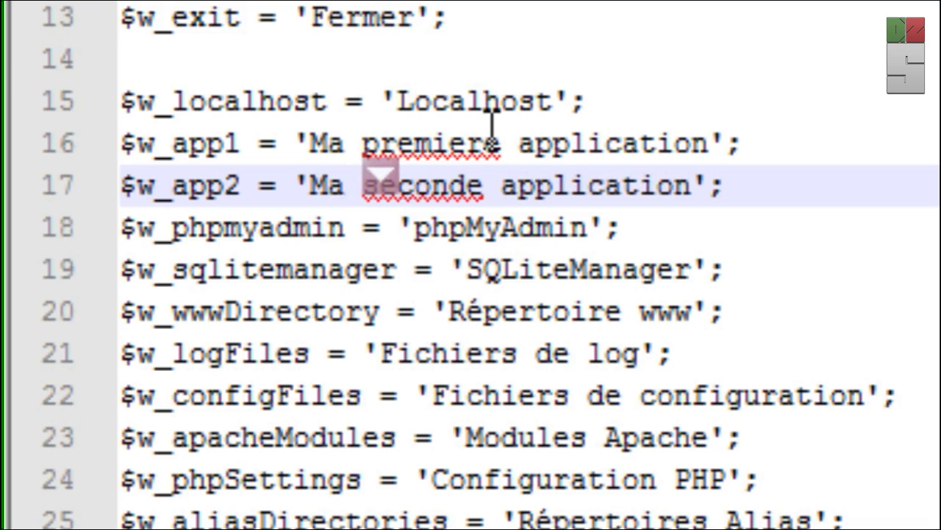
{"action": "left_click", "coordinate": [834, 174]}
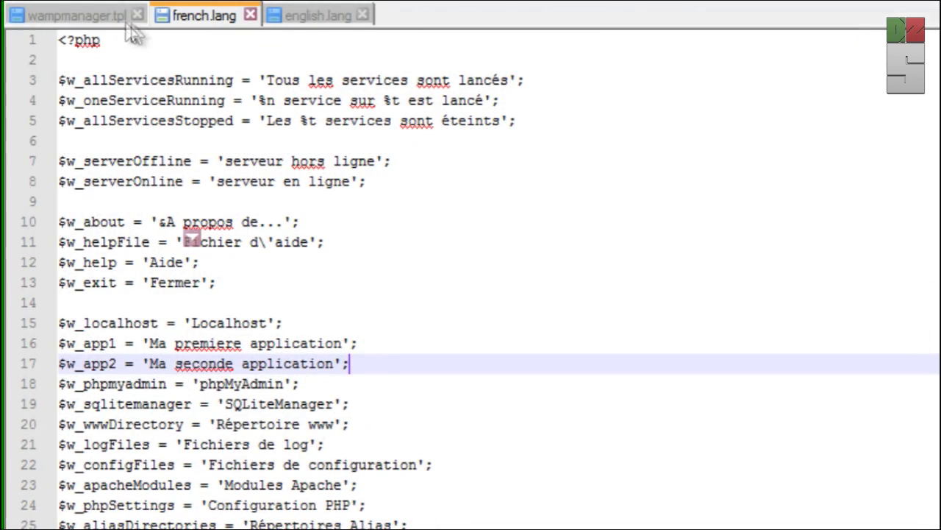
- In wampmanager.tpl, replace the application names in the three [myAppsMenu] captions with ${w_restartServices}, keeping the Documentations suffix
{"action": "left_click", "coordinate": [99, 16]}
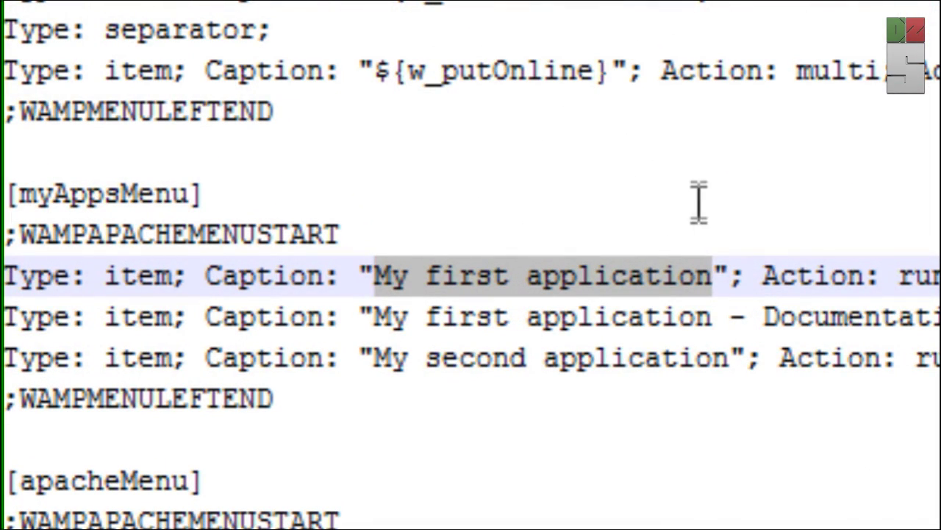
{"action": "key", "text": "ctrl+v"}
{"action": "left_click_drag", "start_coordinate": [713, 316], "coordinate": [373, 317]}
{"action": "key", "text": "ctrl+v"}
{"action": "left_click_drag", "start_coordinate": [735, 358], "coordinate": [373, 357]}
{"action": "key", "text": "ctrl+v"}
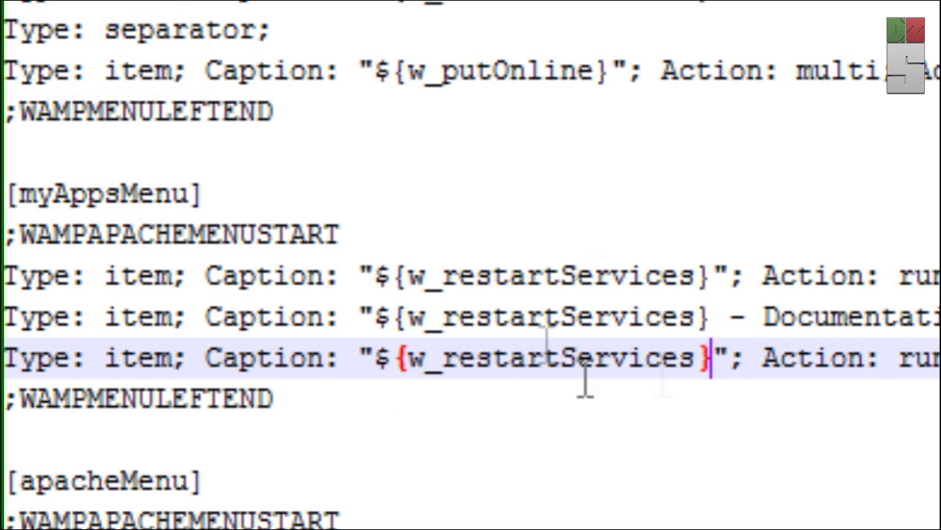
- Set the three [myAppsMenu] caption variables to ${w_app1}, ${w_app1} and ${w_app2}, keeping the Documentations suffix on the second
{"action": "double_click", "coordinate": [691, 276]}
{"action": "type", "text": "w_appl"}
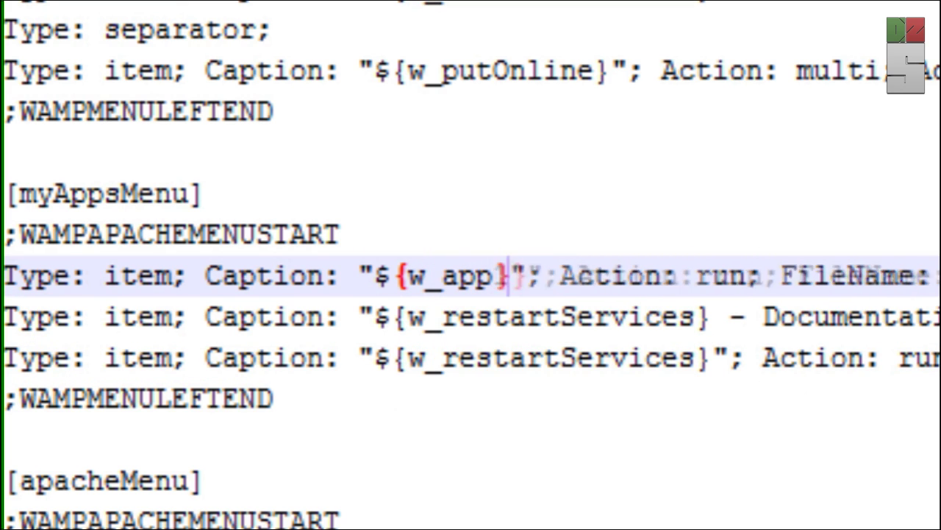
{"action": "double_click", "coordinate": [559, 316]}
{"action": "type", "text": "w_app1"}
{"action": "key", "text": "BackSpace"}
{"action": "type", "text": "2/webApp2\"; Glyph: 3"}
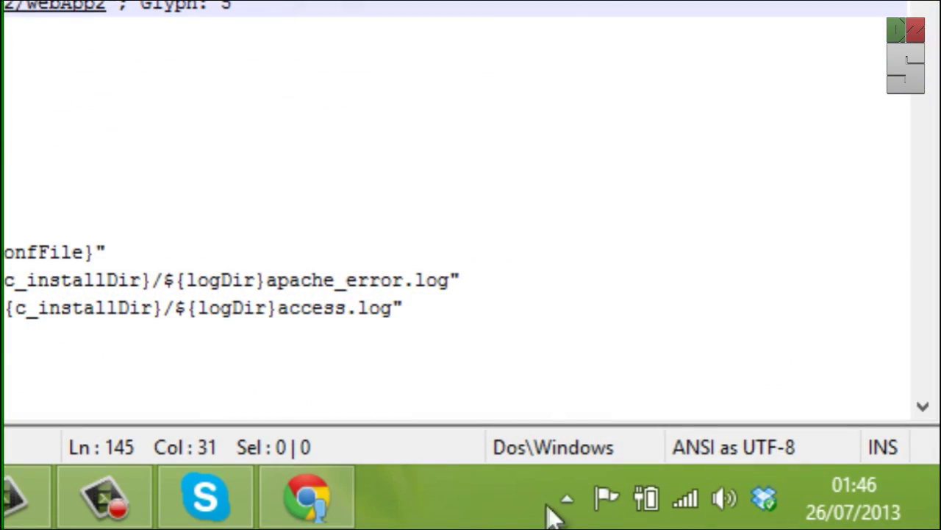
- Refresh WampServer and view the English captions in its My Applications submenu
{"action": "left_click", "coordinate": [567, 501]}
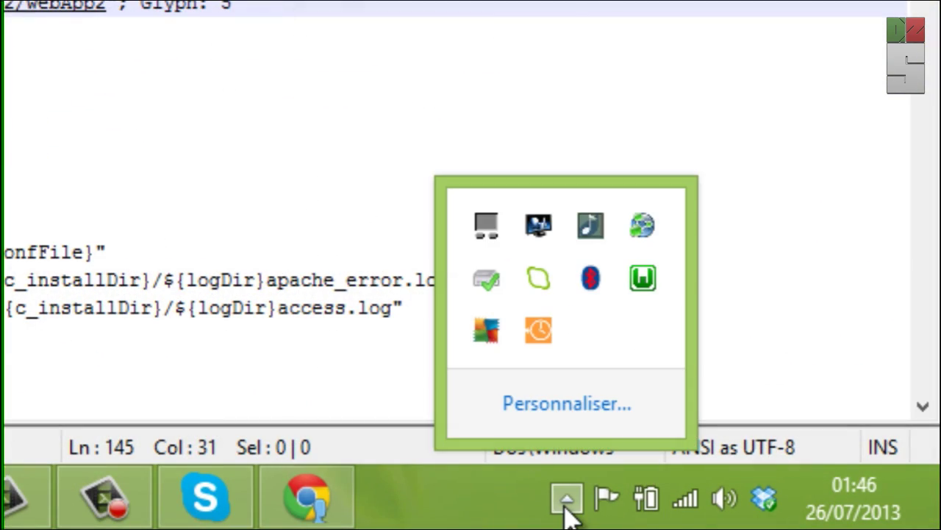
{"action": "right_click", "coordinate": [659, 274]}
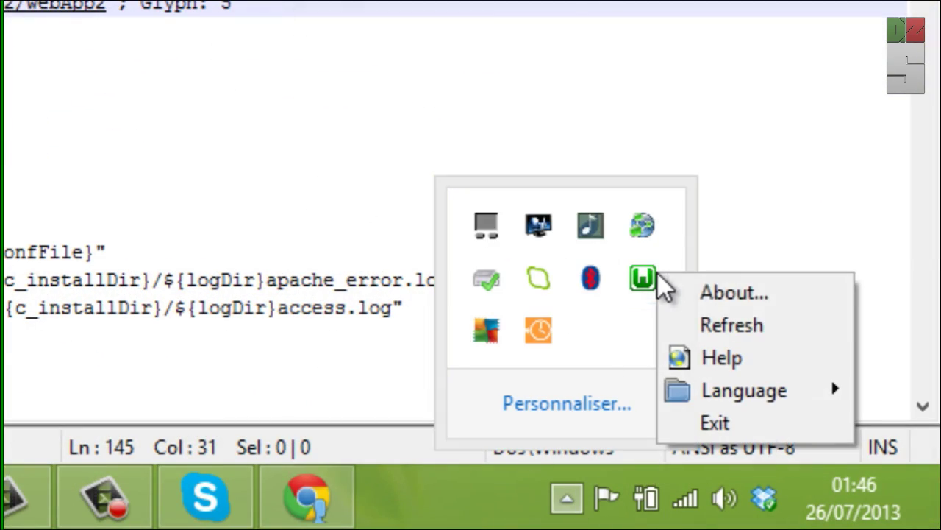
{"action": "left_click", "coordinate": [788, 325]}
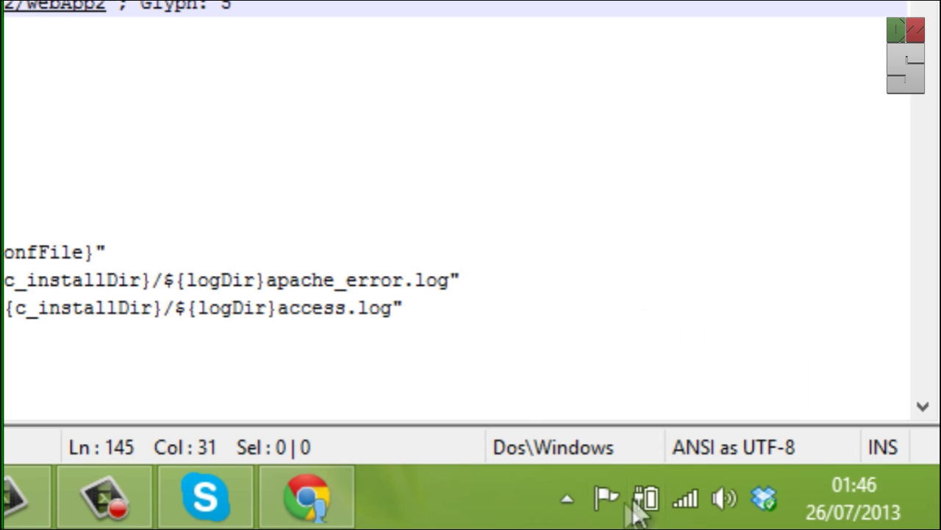
{"action": "left_click", "coordinate": [569, 502]}
{"action": "left_click", "coordinate": [642, 278]}
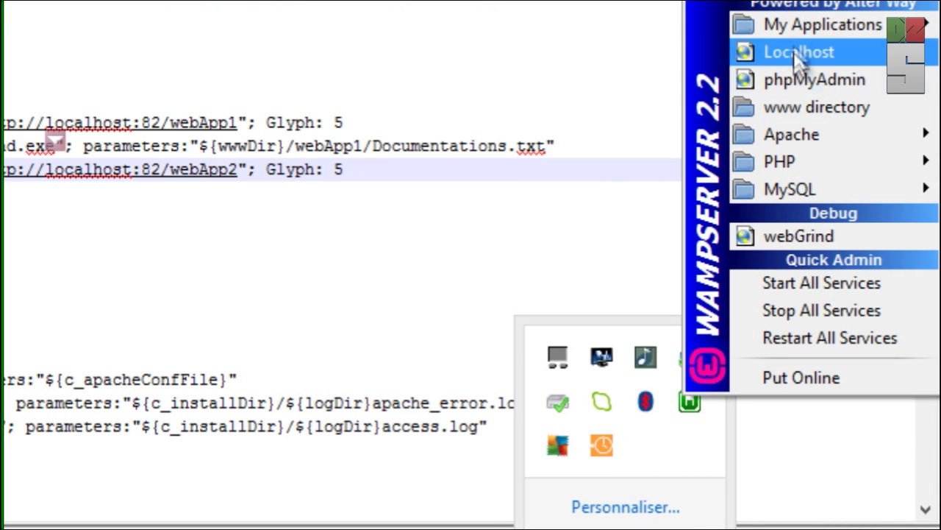
{"action": "mouse_move", "coordinate": [790, 23]}
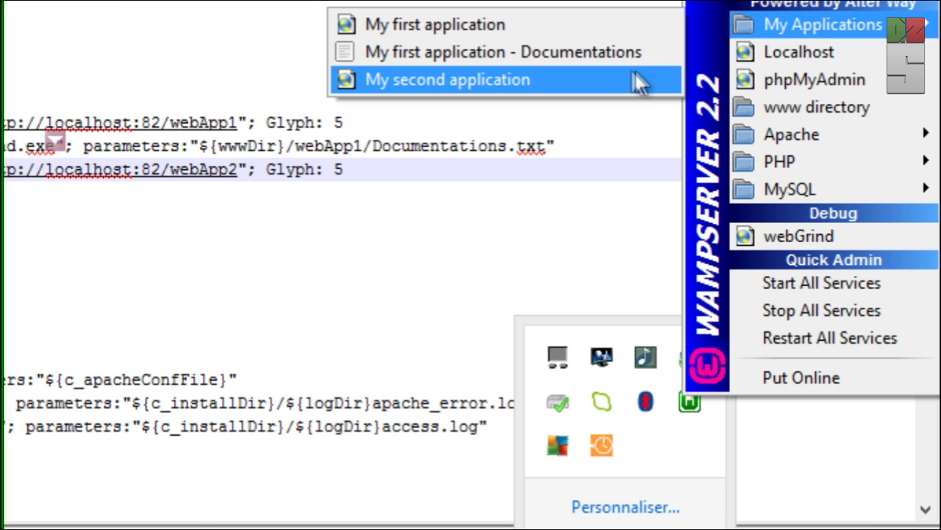
- Switch the WampServer language to french and view the My Applications captions
{"action": "right_click", "coordinate": [684, 411]}
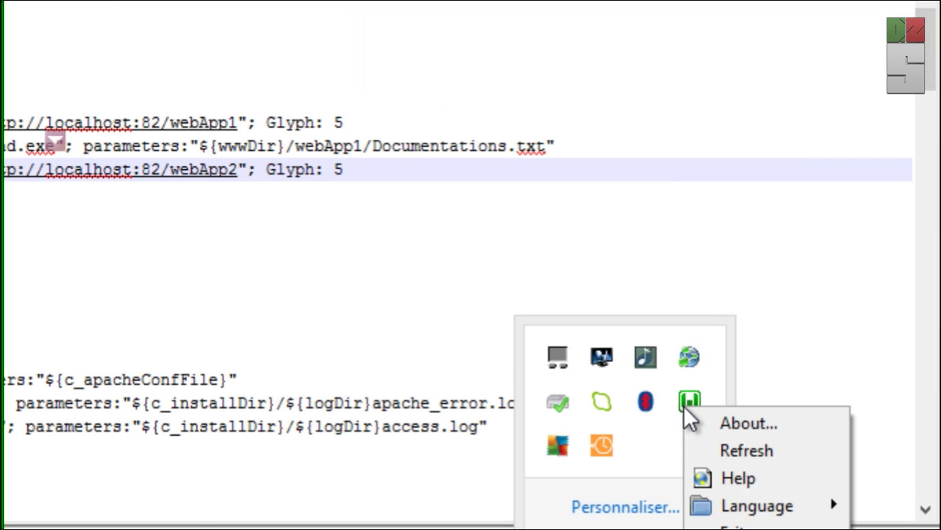
{"action": "mouse_move", "coordinate": [761, 508]}
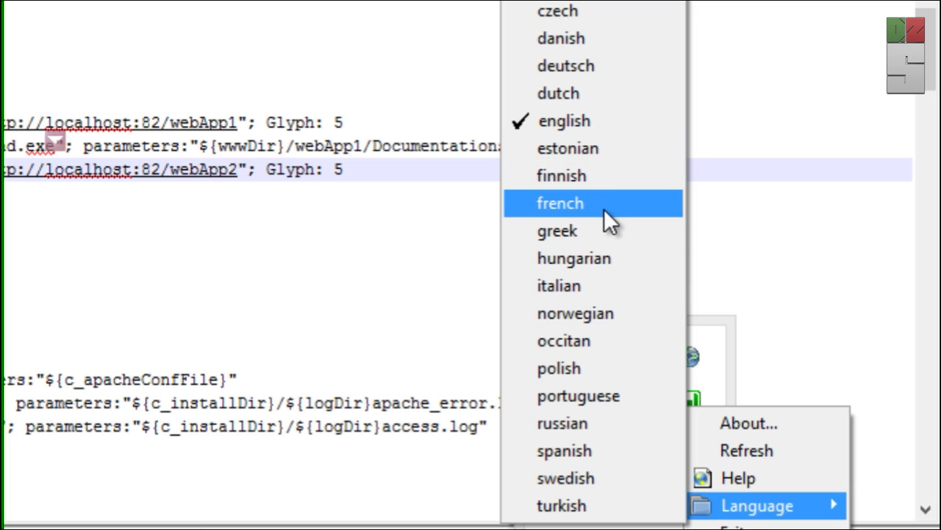
{"action": "left_click", "coordinate": [604, 208]}
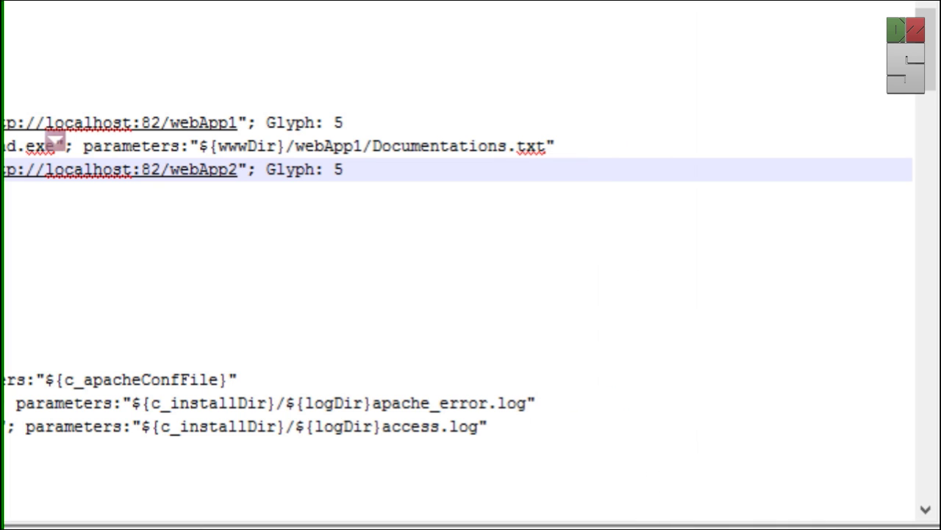
{"action": "left_click", "coordinate": [691, 404]}
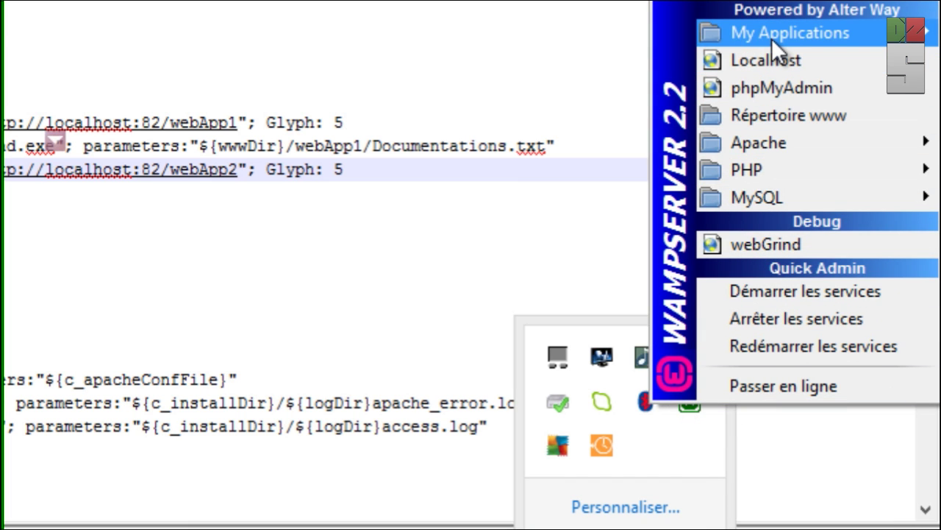
{"action": "mouse_move", "coordinate": [771, 38]}
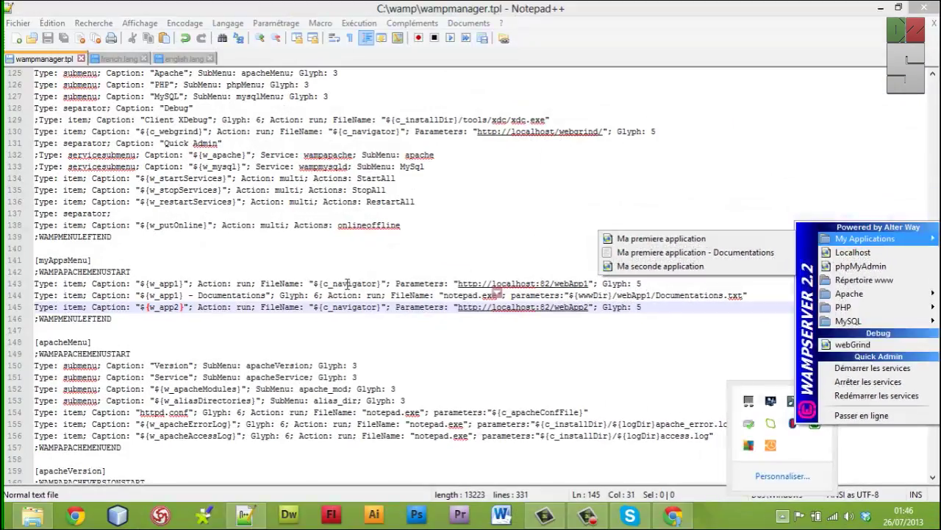
{"action": "left_click", "coordinate": [347, 283]}
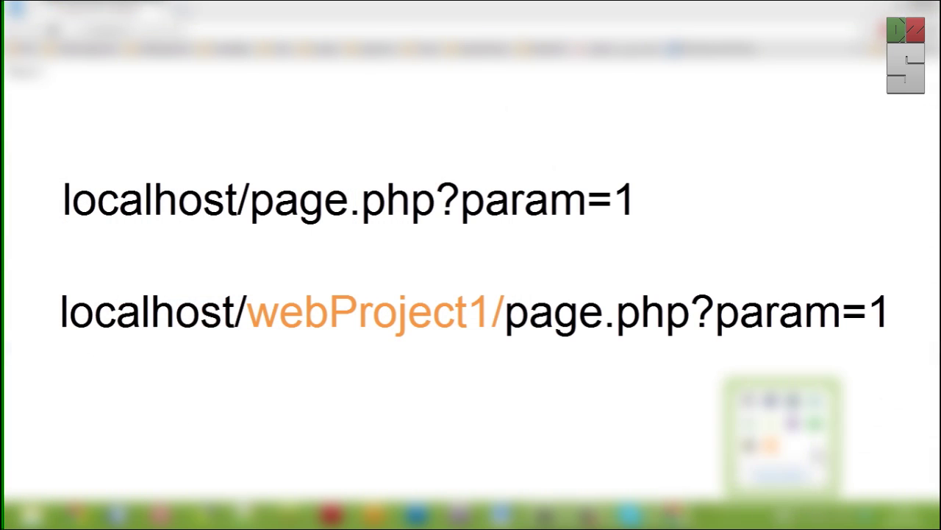
- Open Apache's httpd.conf file from WampServer
{"action": "mouse_move", "coordinate": [880, 243]}
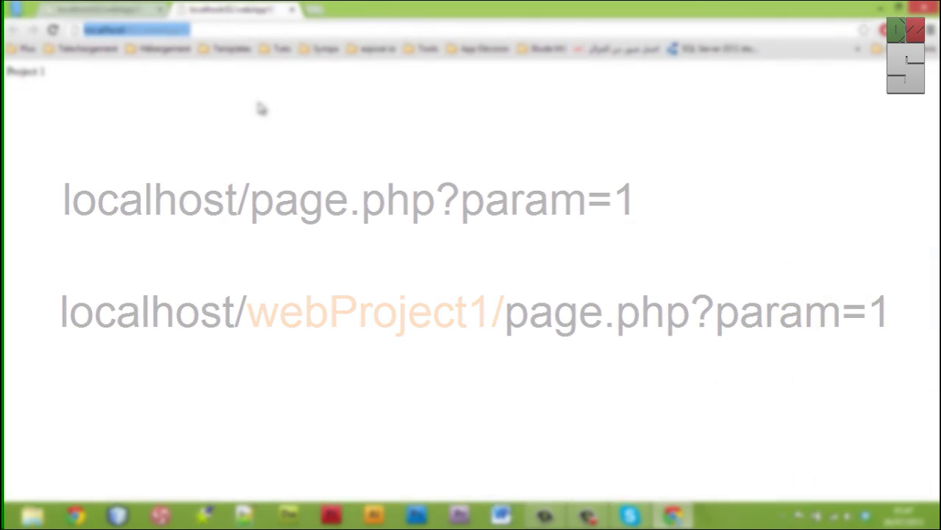
{"action": "left_click", "coordinate": [782, 515]}
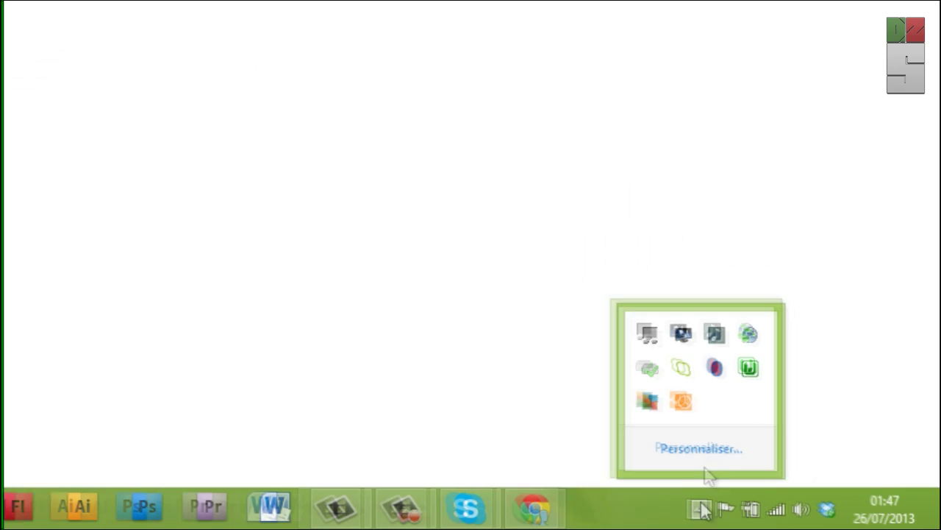
{"action": "left_click", "coordinate": [701, 323]}
{"action": "mouse_move", "coordinate": [774, 71]}
{"action": "left_click", "coordinate": [563, 179]}
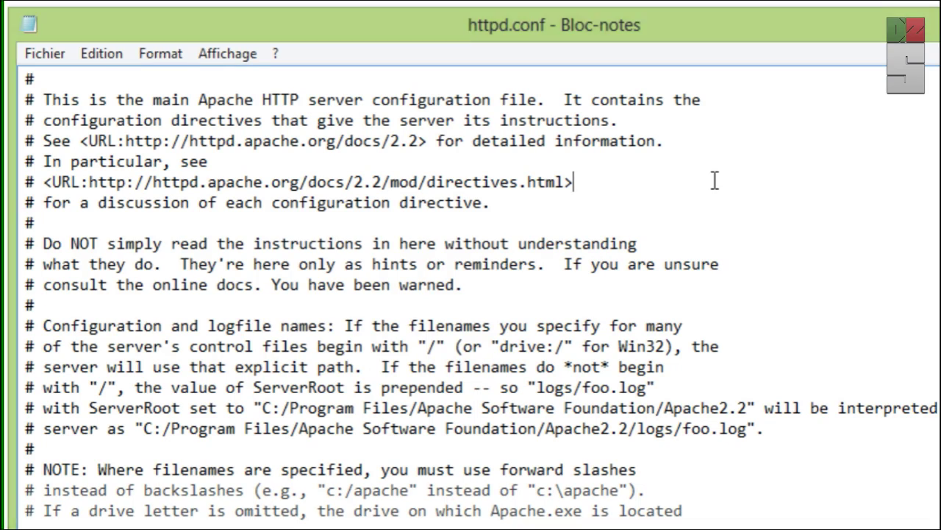
- Search httpd.conf for www and set the DocumentRoot path to "c:/wamp/www/webApp1"
{"action": "key", "text": "ctrl+f"}
{"action": "type", "text": "www"}
{"action": "key", "text": "Return"}
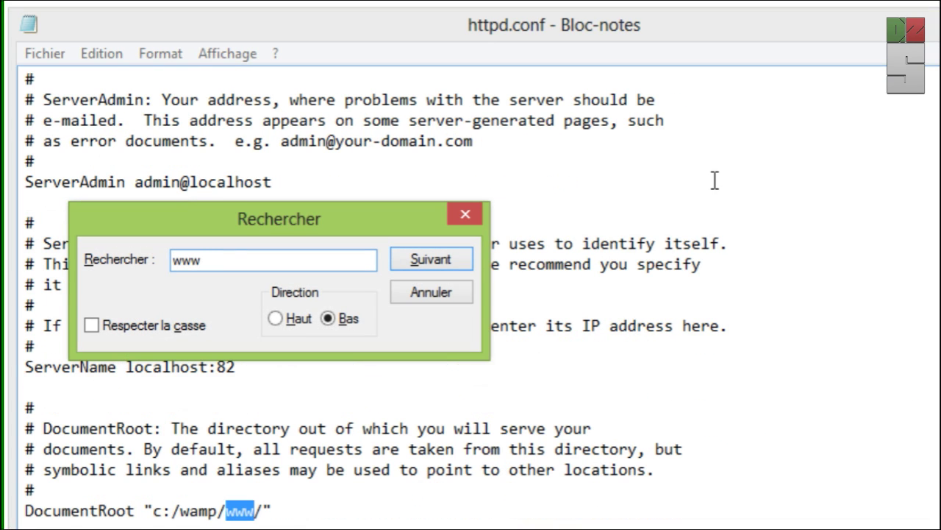
{"action": "left_click", "coordinate": [465, 292]}
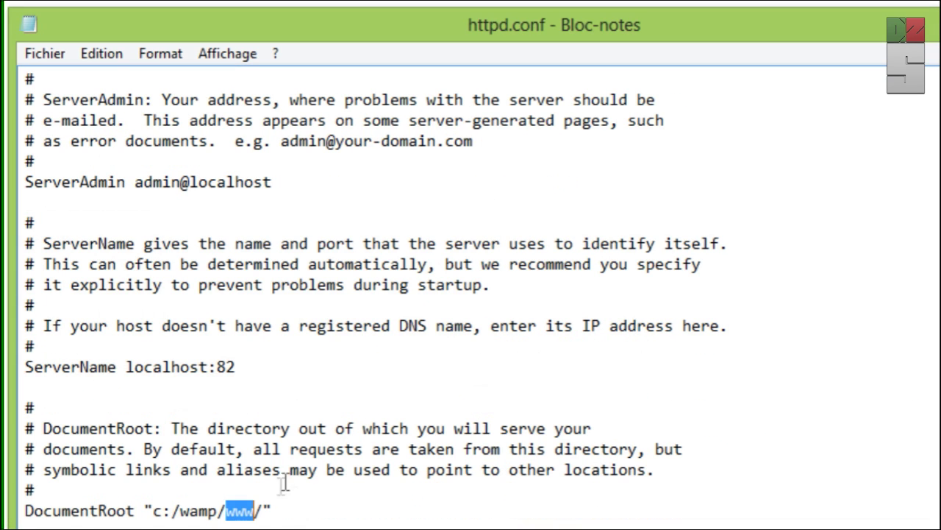
{"action": "left_click", "coordinate": [266, 506]}
{"action": "type", "text": "webApp1"}
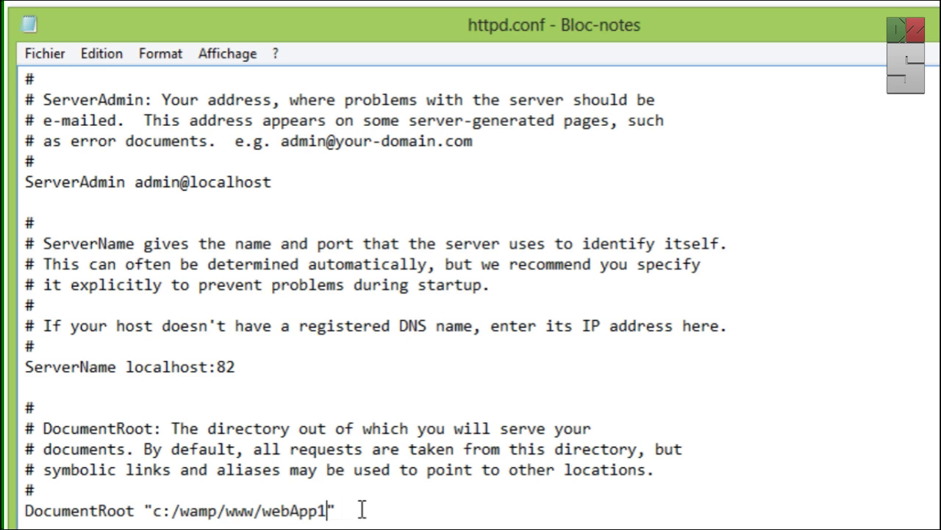
- Find the next www occurrence in httpd.conf and set that Directory path to "c:/wamp/www/webApp1/"
{"action": "key", "text": "ctrl+f"}
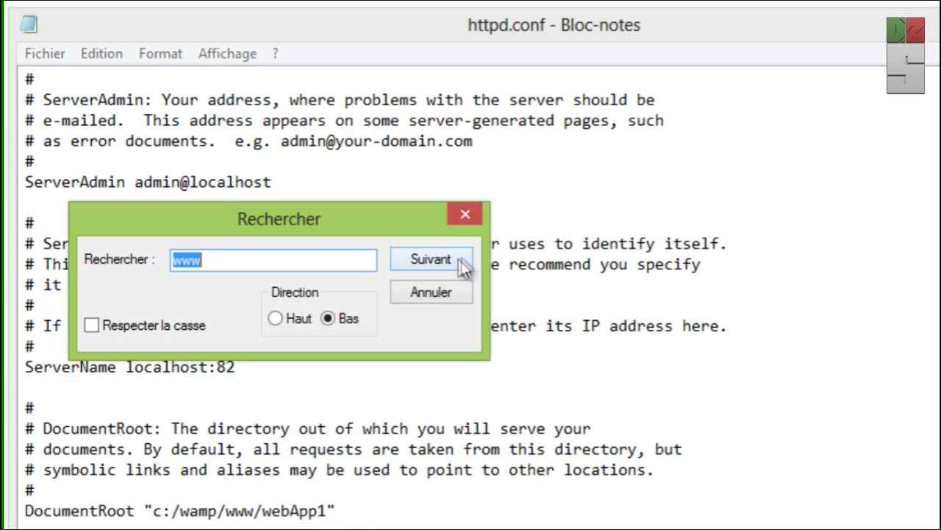
{"action": "left_click", "coordinate": [461, 257]}
{"action": "left_click", "coordinate": [466, 222]}
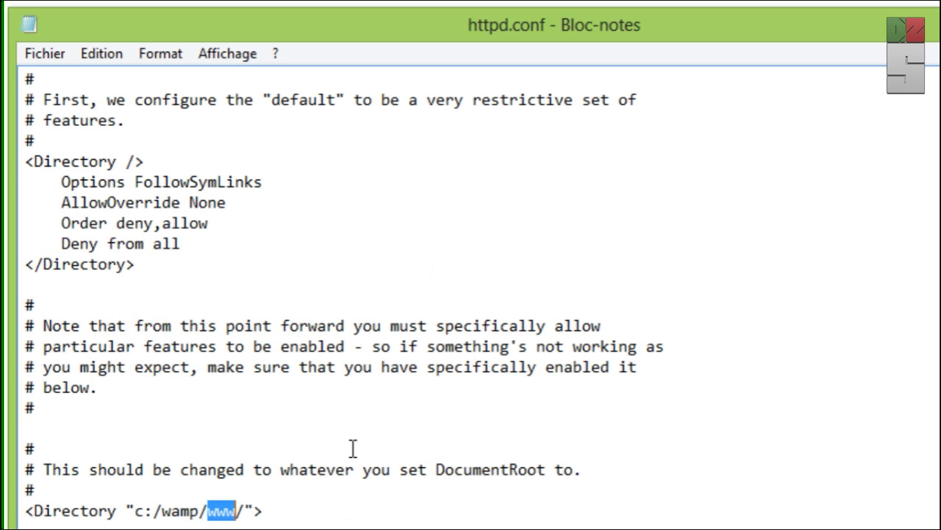
{"action": "key", "text": "Right"}
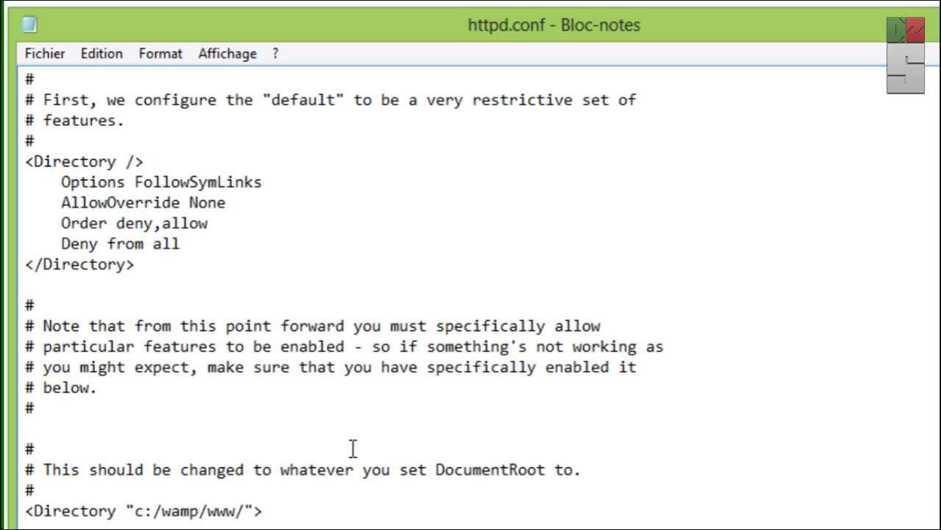
{"action": "type", "text": "webApp1/"}
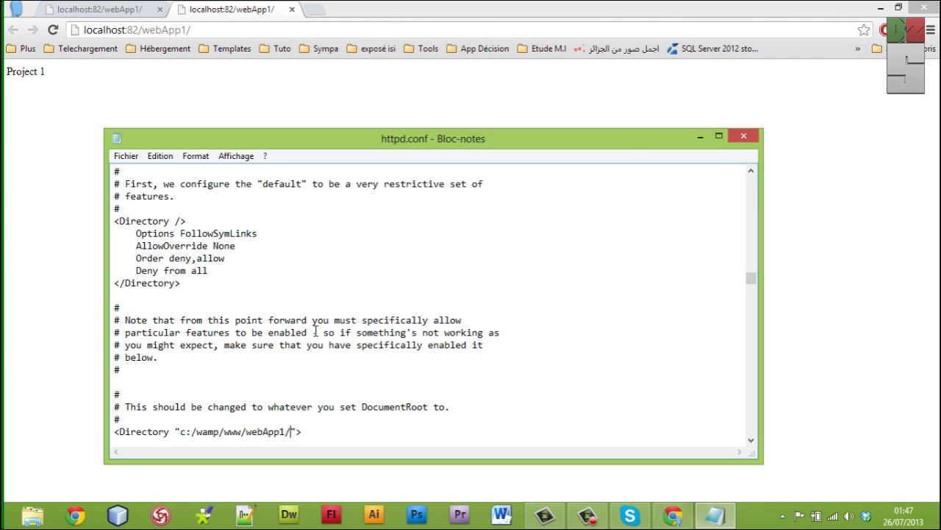
{"action": "scroll", "coordinate": [316, 332], "scroll_direction": "up", "scroll_amount": 2}
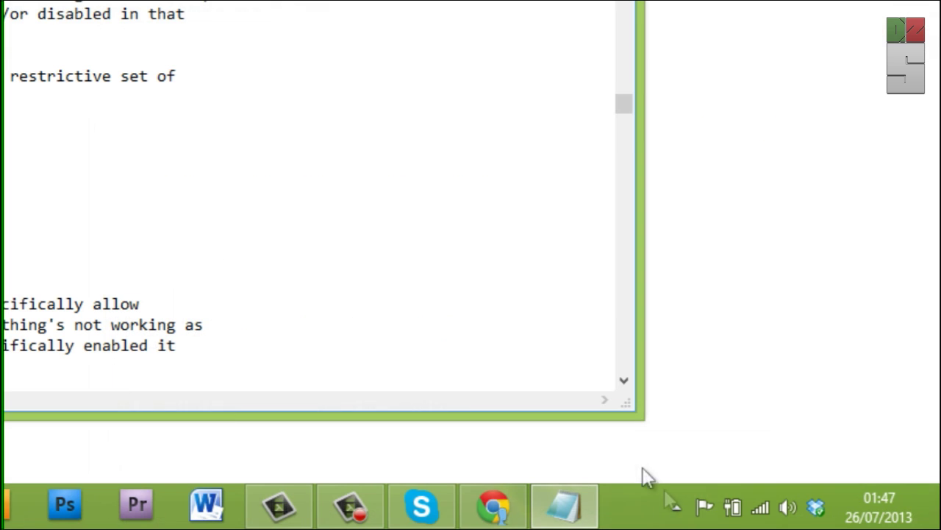
- Restart all WampServer services
{"action": "left_click", "coordinate": [782, 516]}
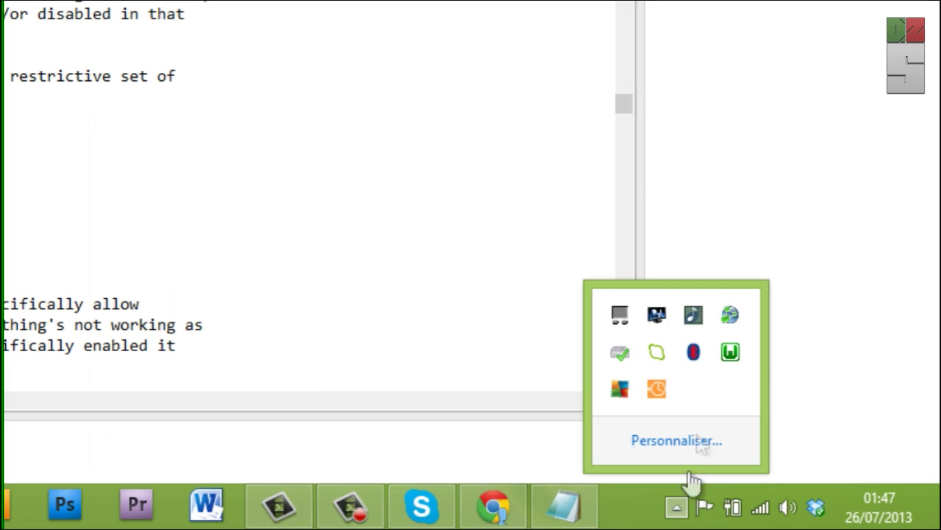
{"action": "left_click", "coordinate": [730, 351]}
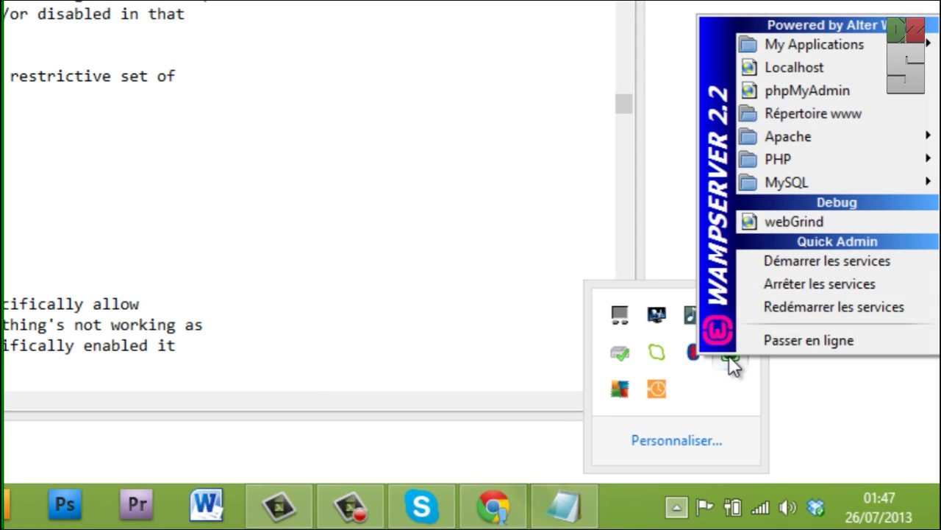
{"action": "left_click", "coordinate": [786, 309]}
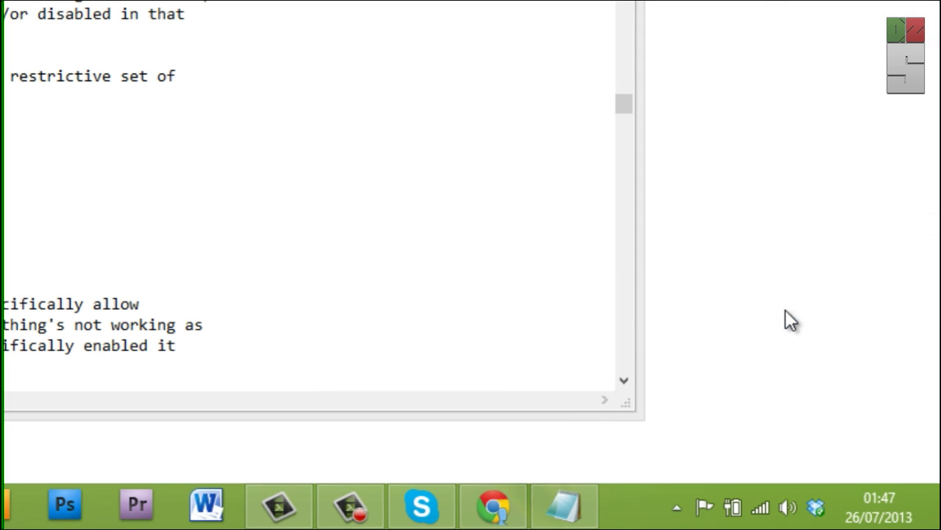
- Open Localhost from WampServer and compare the page at localhost:82 with the one at localhost:82/webApp1/
{"action": "left_click", "coordinate": [677, 507]}
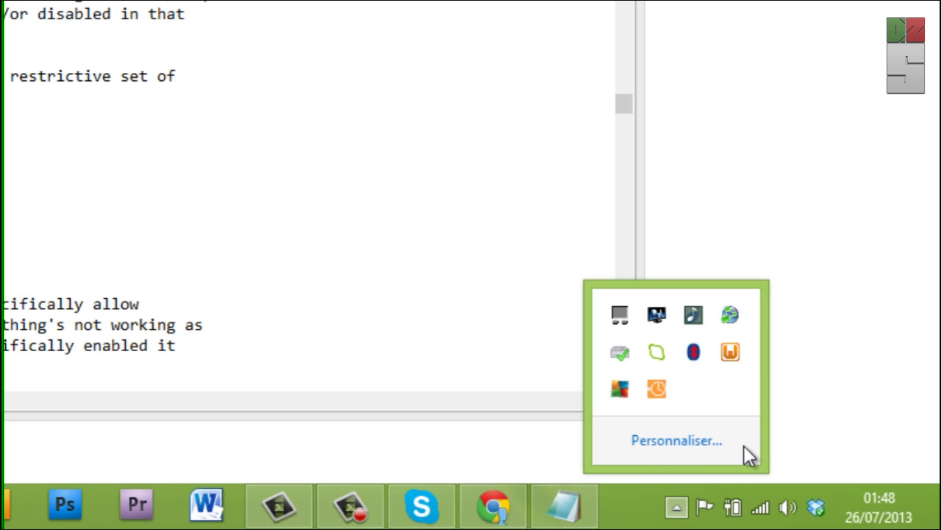
{"action": "left_click", "coordinate": [731, 355]}
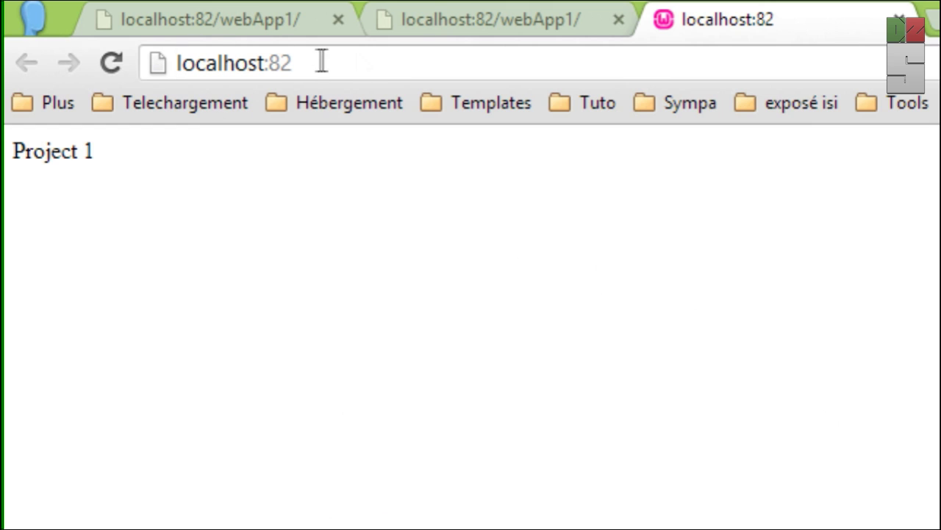
{"action": "left_click", "coordinate": [401, 20]}
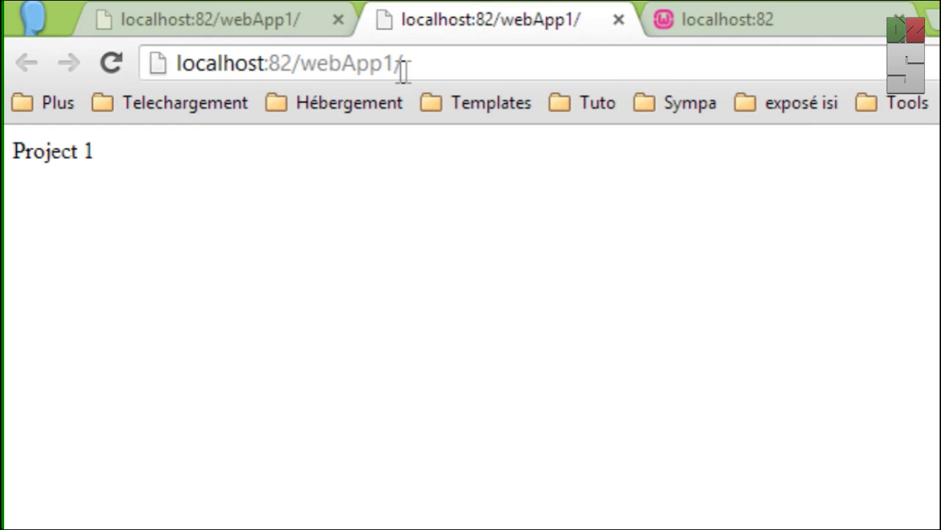
{"action": "left_click", "coordinate": [706, 11]}
{"action": "left_click", "coordinate": [314, 62]}
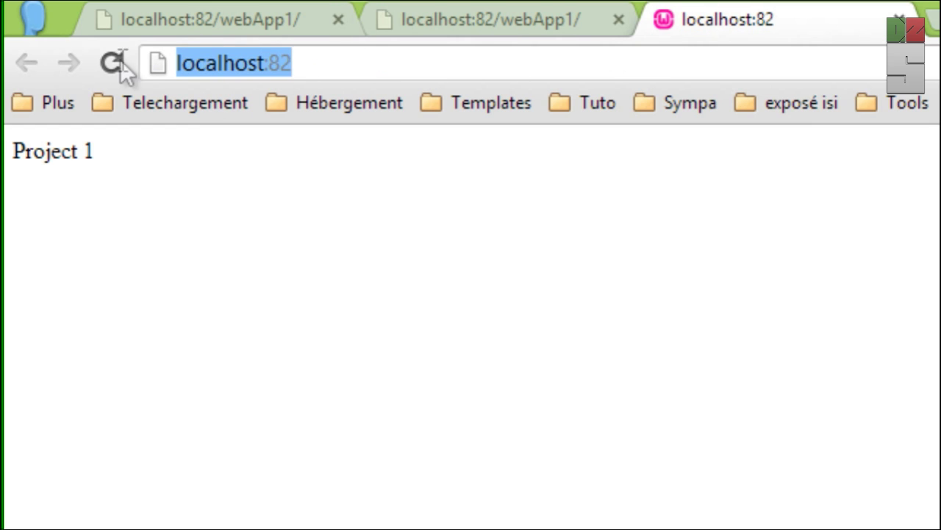
{"action": "left_click_drag", "start_coordinate": [130, 169], "coordinate": [12, 156]}
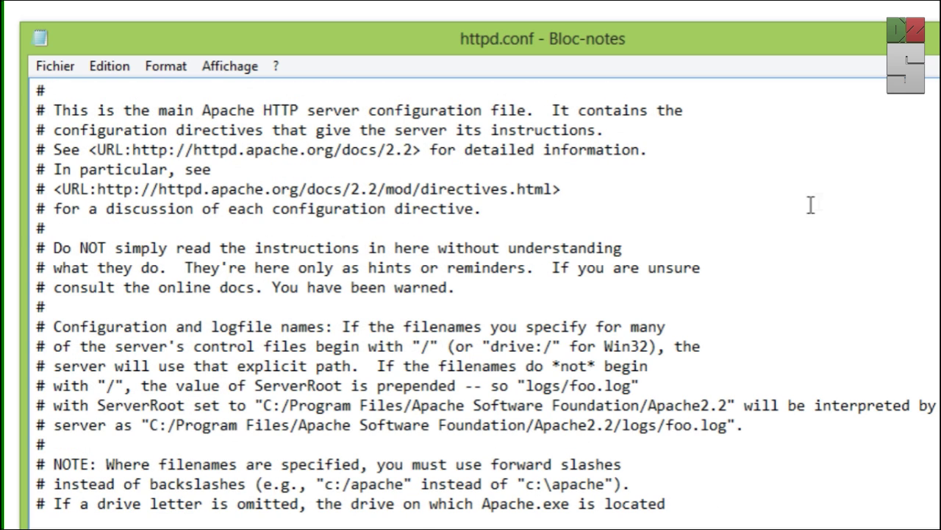
- Find www in httpd.conf and set the DocumentRoot path to "c:/wamp/www/webApp2/"
{"action": "key", "text": "ctrl+f"}
{"action": "left_click", "coordinate": [416, 265]}
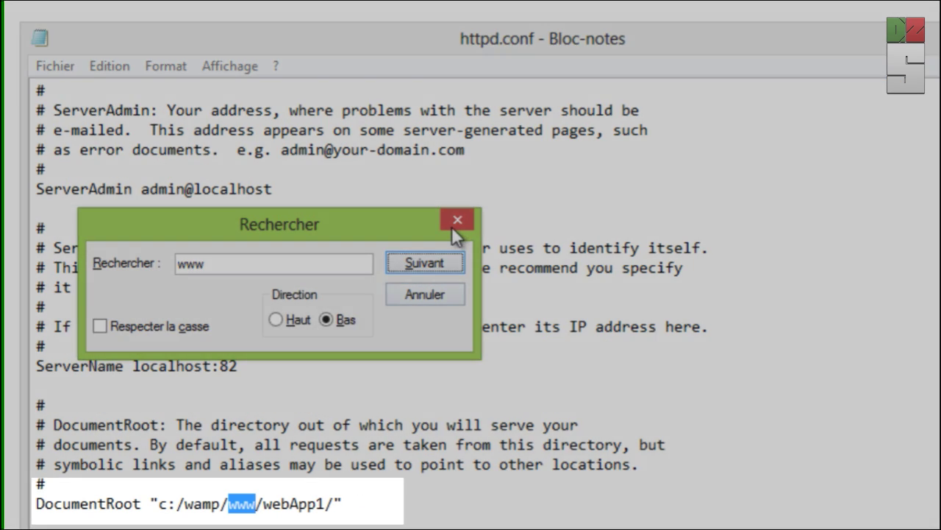
{"action": "left_click", "coordinate": [454, 220]}
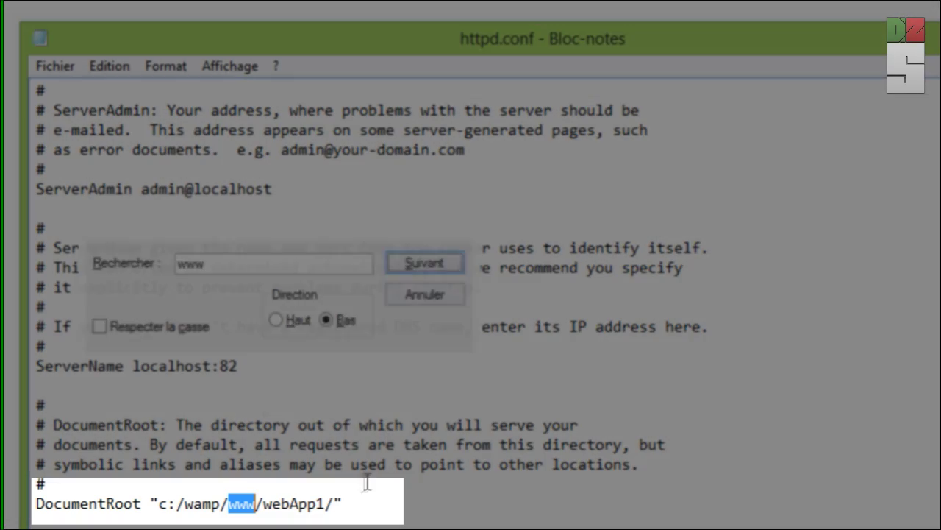
{"action": "left_click", "coordinate": [328, 503]}
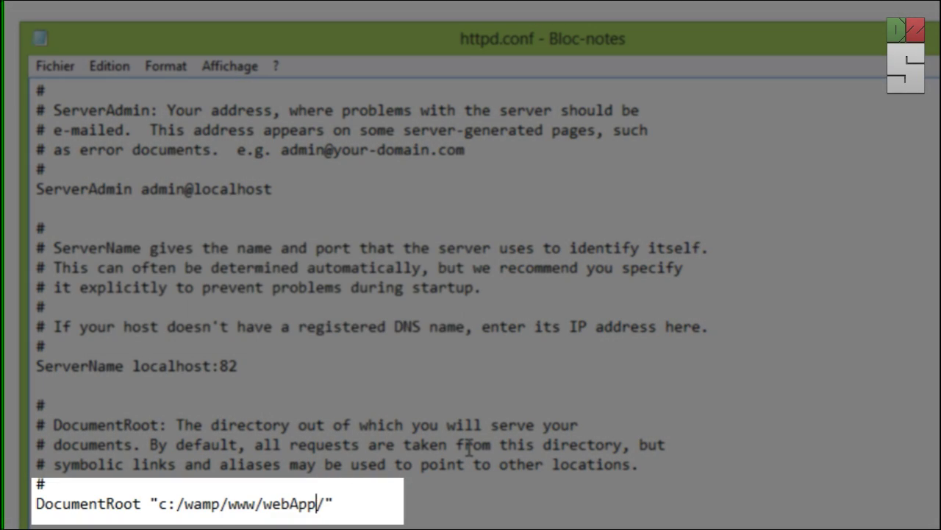
- Find the following www occurrence in httpd.conf and set that Directory path to "c:/wamp/www/webApp2/"
{"action": "key", "text": "ctrl+f"}
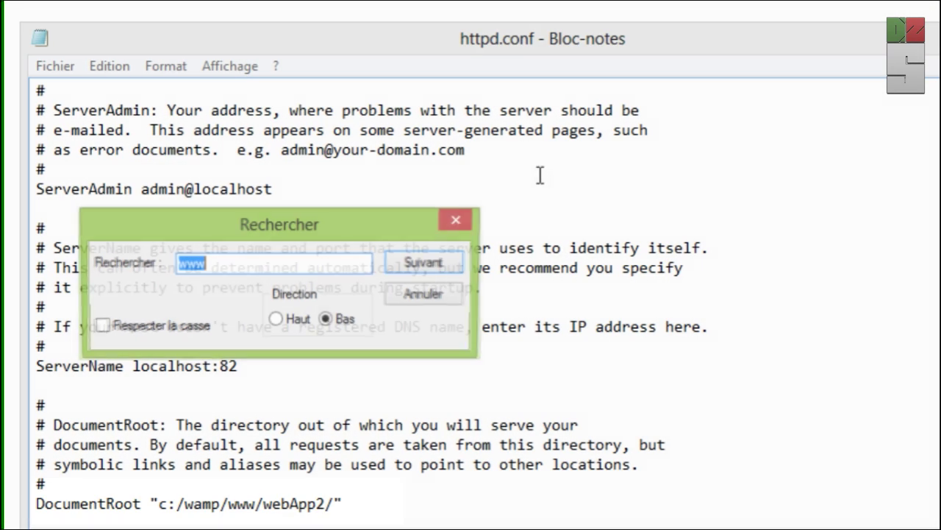
{"action": "left_click", "coordinate": [429, 261]}
{"action": "left_click", "coordinate": [455, 218]}
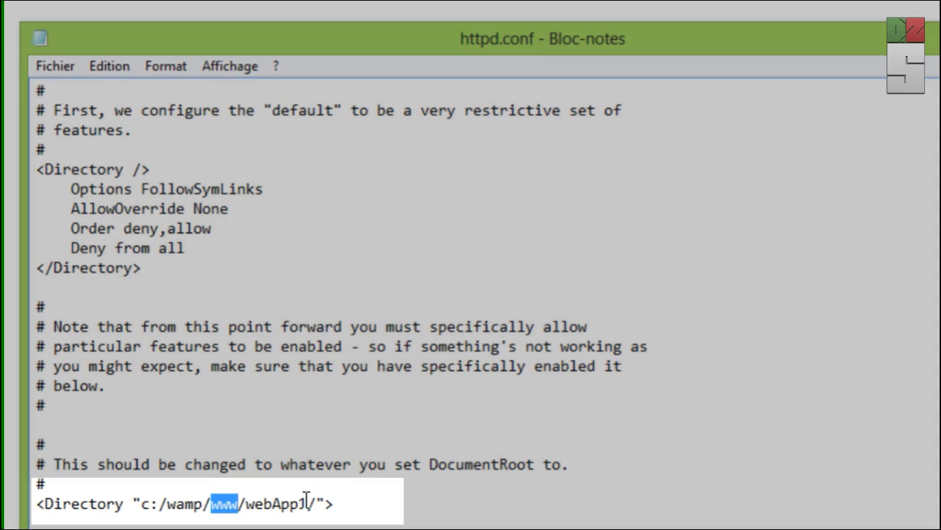
{"action": "left_click", "coordinate": [326, 500]}
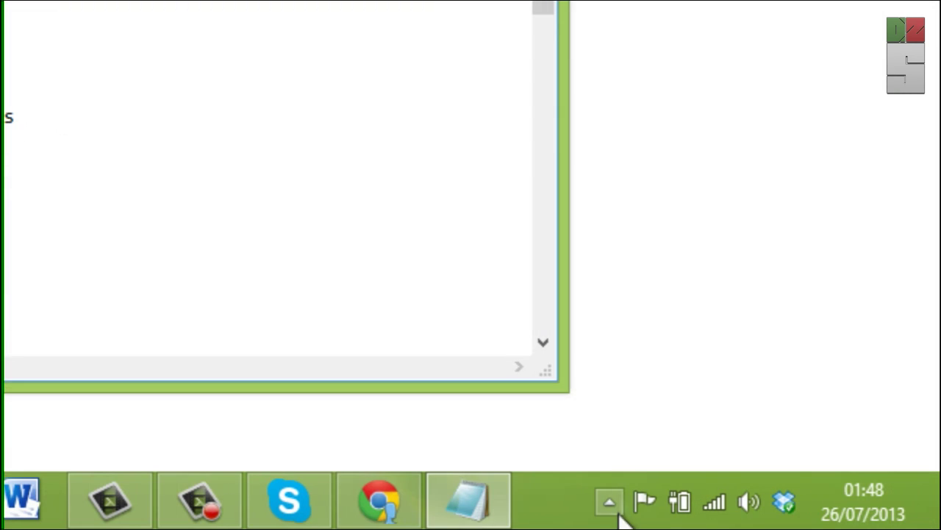
- Restart all WampServer services so Apache applies the edited httpd.conf, and check the server's status
{"action": "left_click", "coordinate": [615, 506]}
{"action": "left_click", "coordinate": [677, 306]}
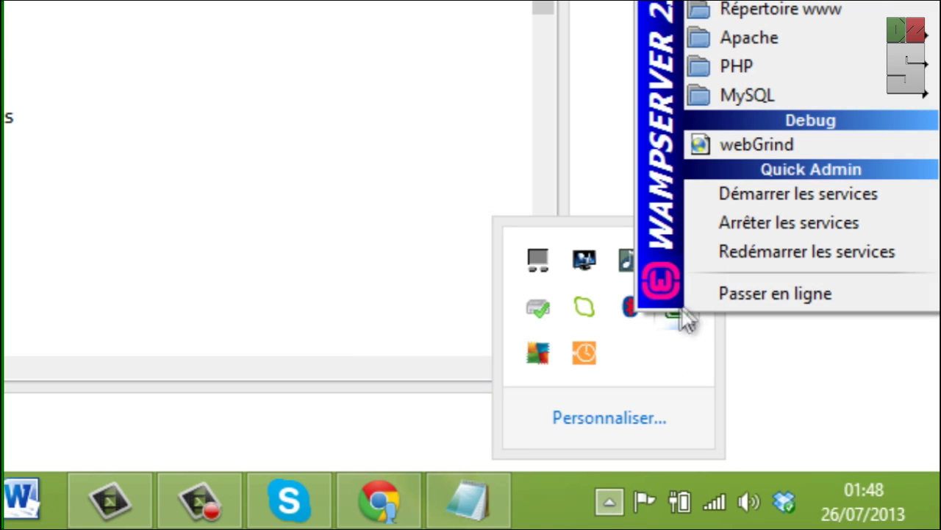
{"action": "left_click", "coordinate": [773, 251]}
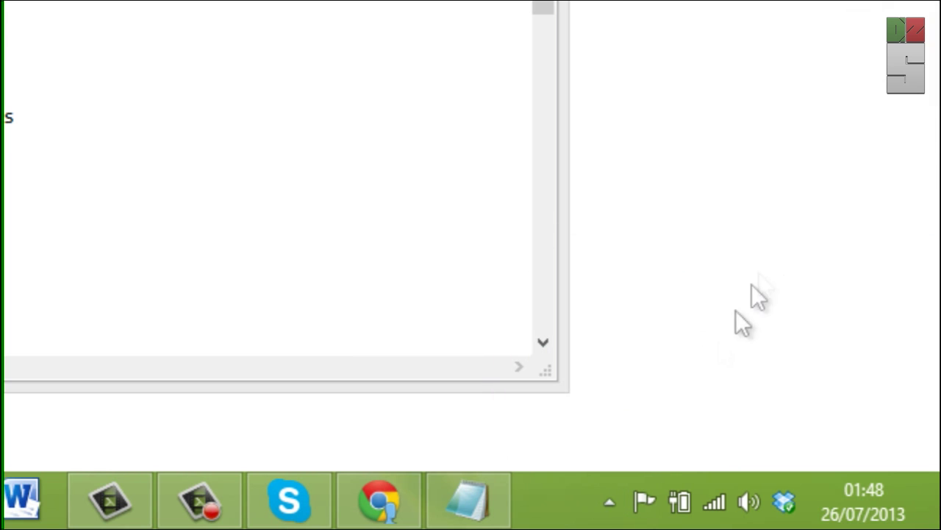
{"action": "left_click", "coordinate": [612, 503]}
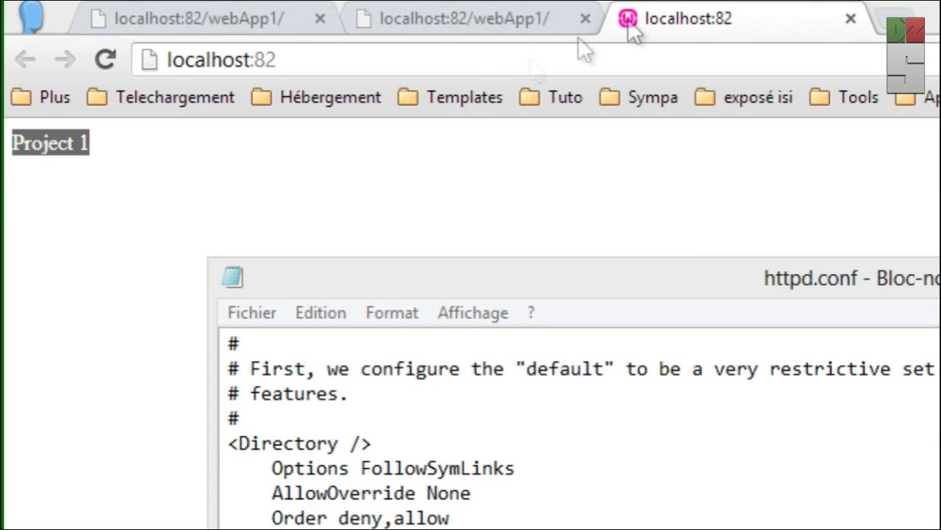
- Reload the localhost:82 page in the browser and check which project it serves
{"action": "left_click", "coordinate": [566, 40]}
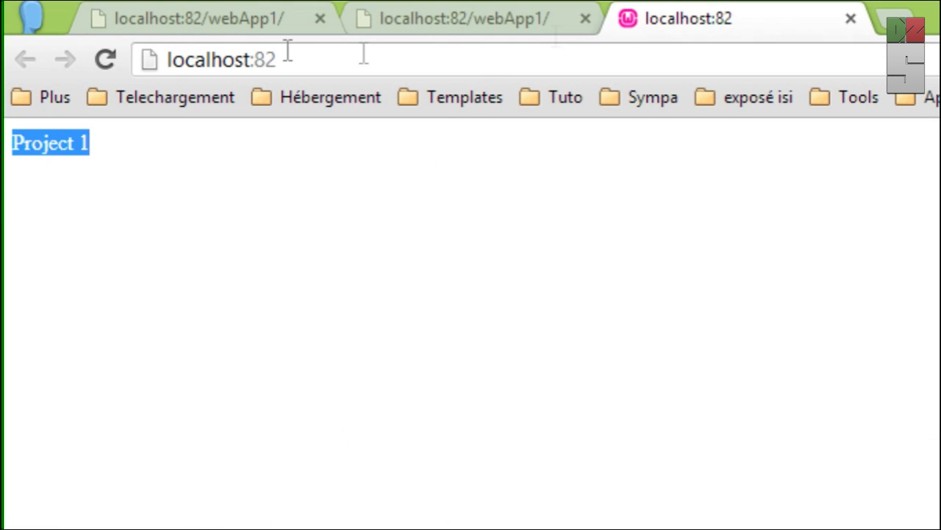
{"action": "left_click", "coordinate": [107, 58]}
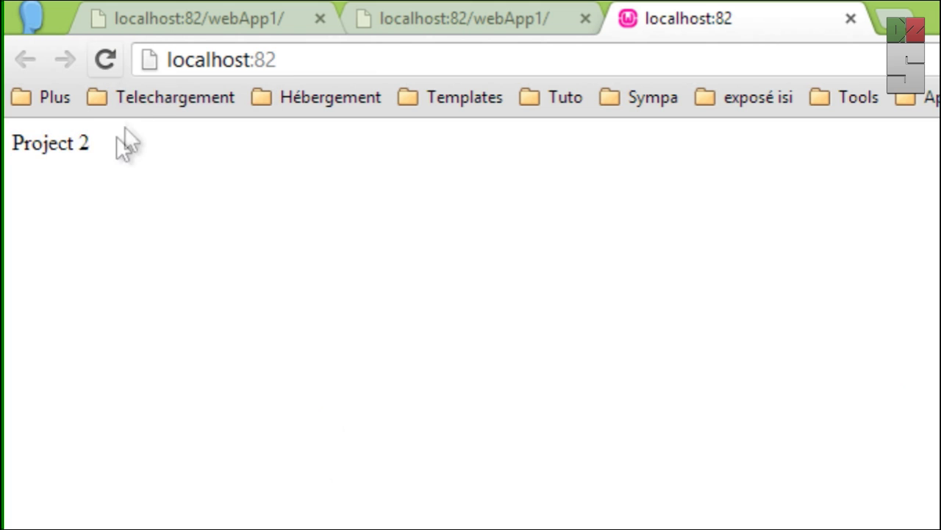
{"action": "left_click_drag", "start_coordinate": [97, 140], "coordinate": [22, 152]}
{"action": "left_click", "coordinate": [168, 190]}
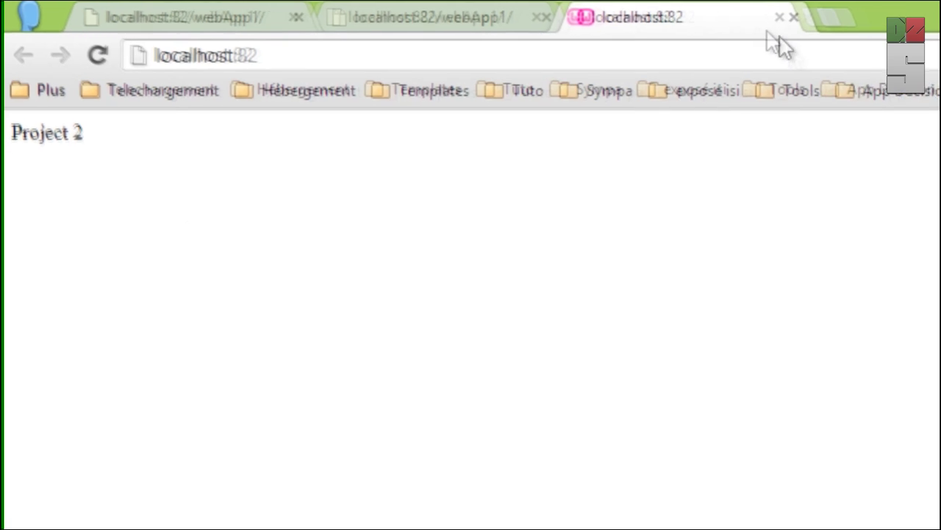
- Close the localhost pages in the browser and the httpd.conf file in Notepad
{"action": "left_click", "coordinate": [581, 13]}
{"action": "left_click", "coordinate": [292, 10]}
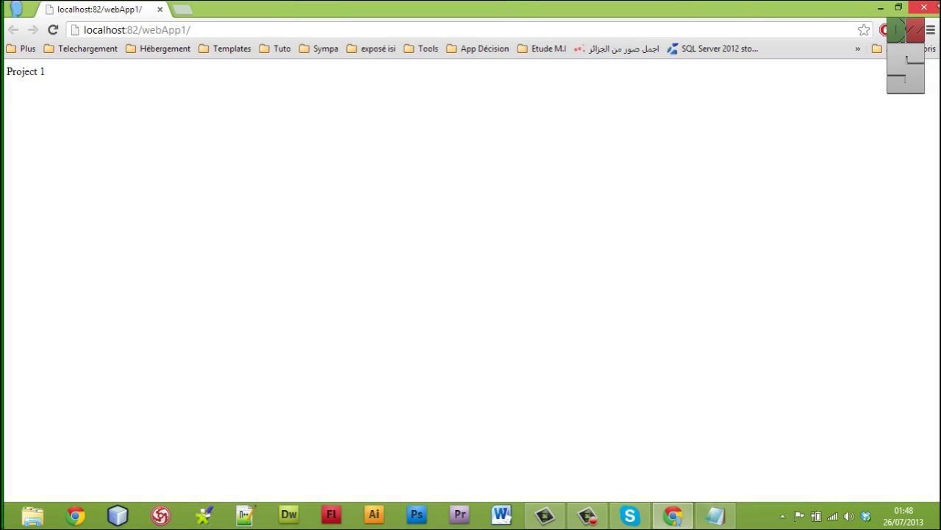
{"action": "left_click", "coordinate": [715, 515]}
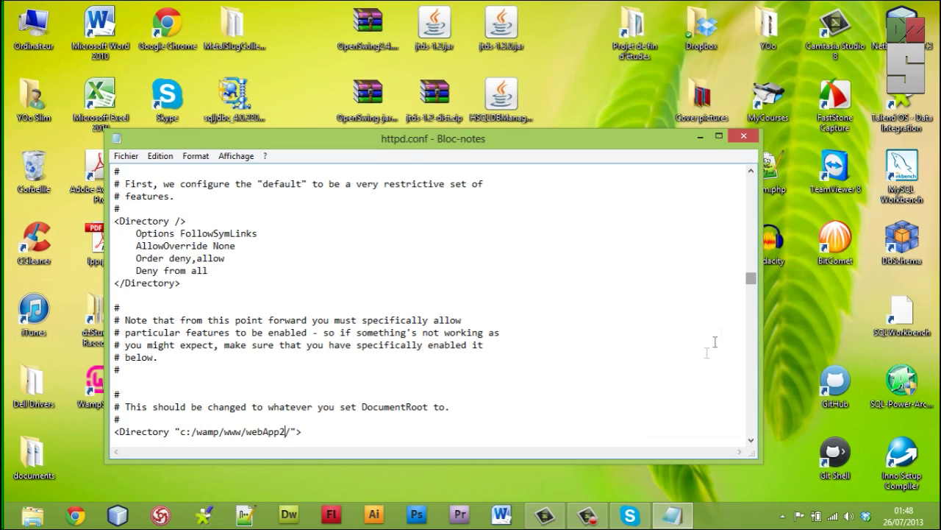
{"action": "left_click", "coordinate": [744, 136]}
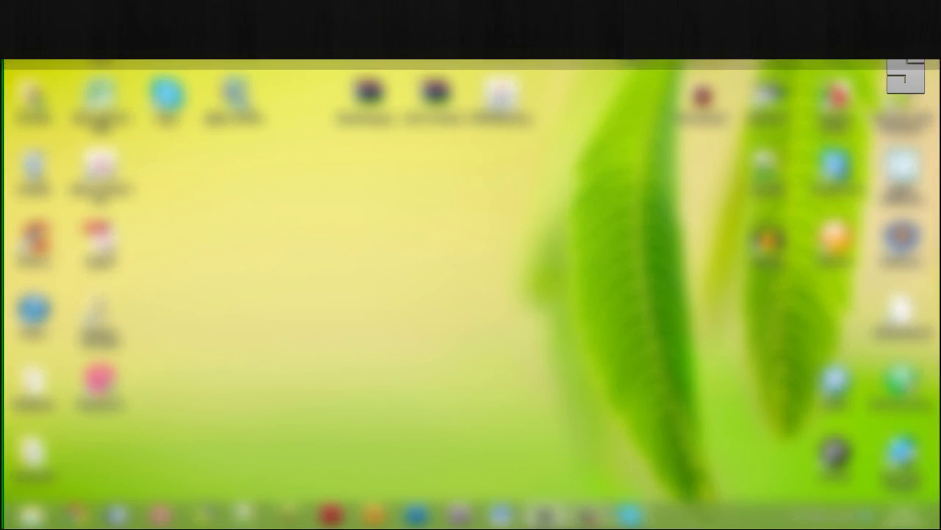